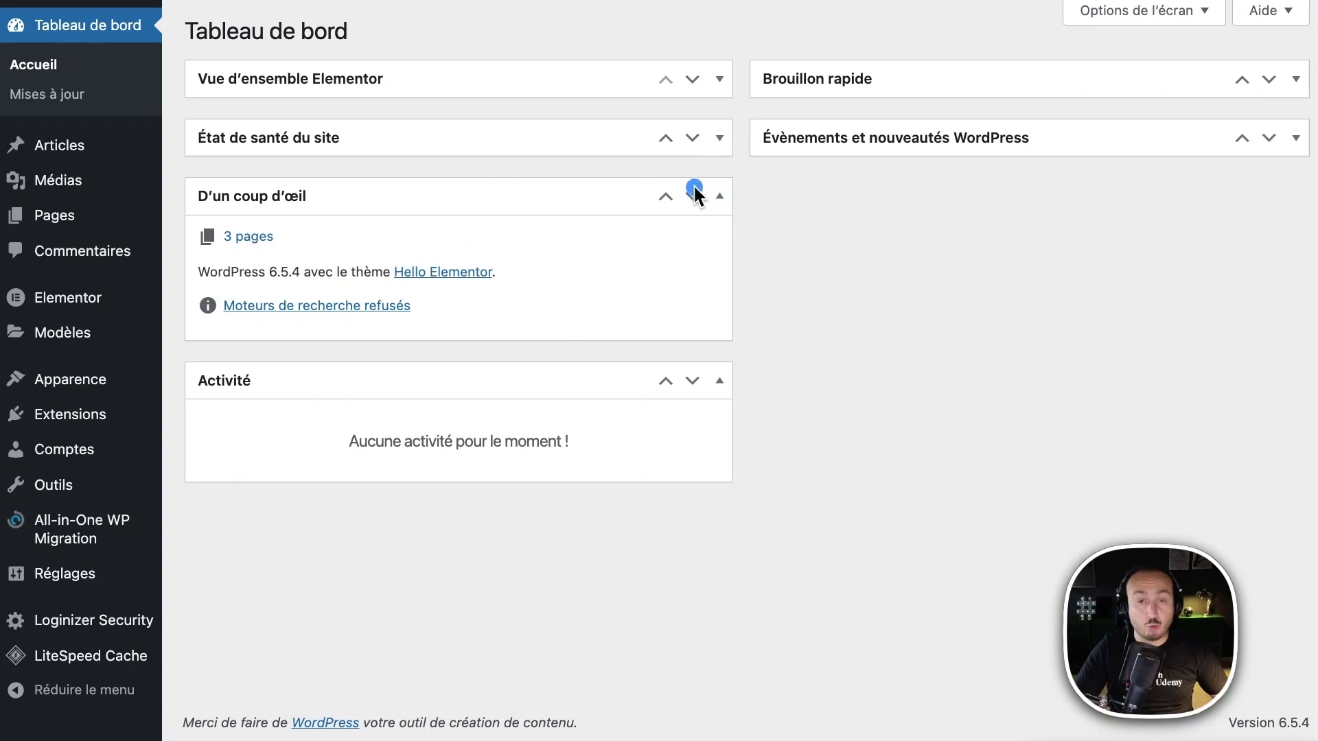
{"action": "left_click_drag", "start_coordinate": [735, 191], "coordinate": [312, 195]}
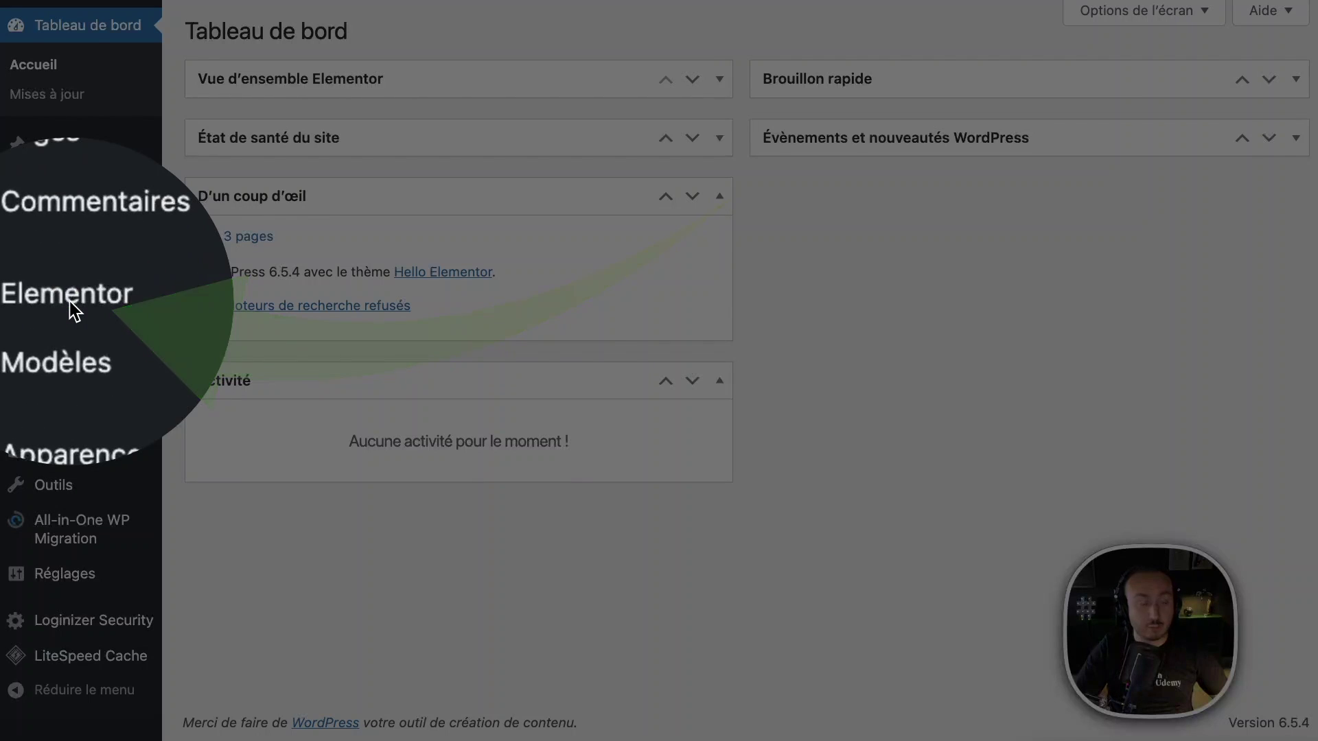
{"action": "left_click", "coordinate": [69, 302]}
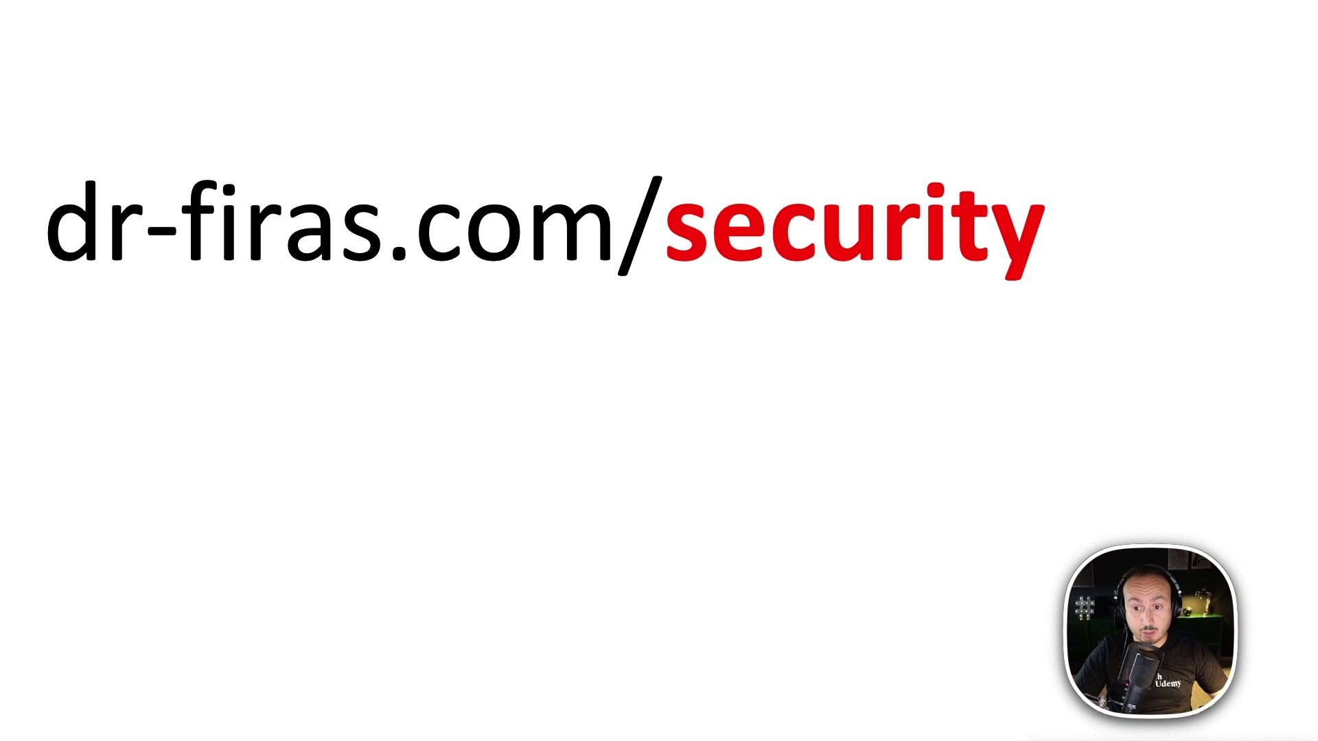
{"action": "mouse_move", "coordinate": [19, 142]}
{"action": "left_mouse_down"}
{"action": "mouse_move", "coordinate": [77, 237]}
{"action": "mouse_move", "coordinate": [175, 298]}
{"action": "mouse_move", "coordinate": [627, 300]}
{"action": "left_mouse_up"}
{"action": "key", "text": "ctrl+shift+m"}
{"action": "key", "text": "Escape"}
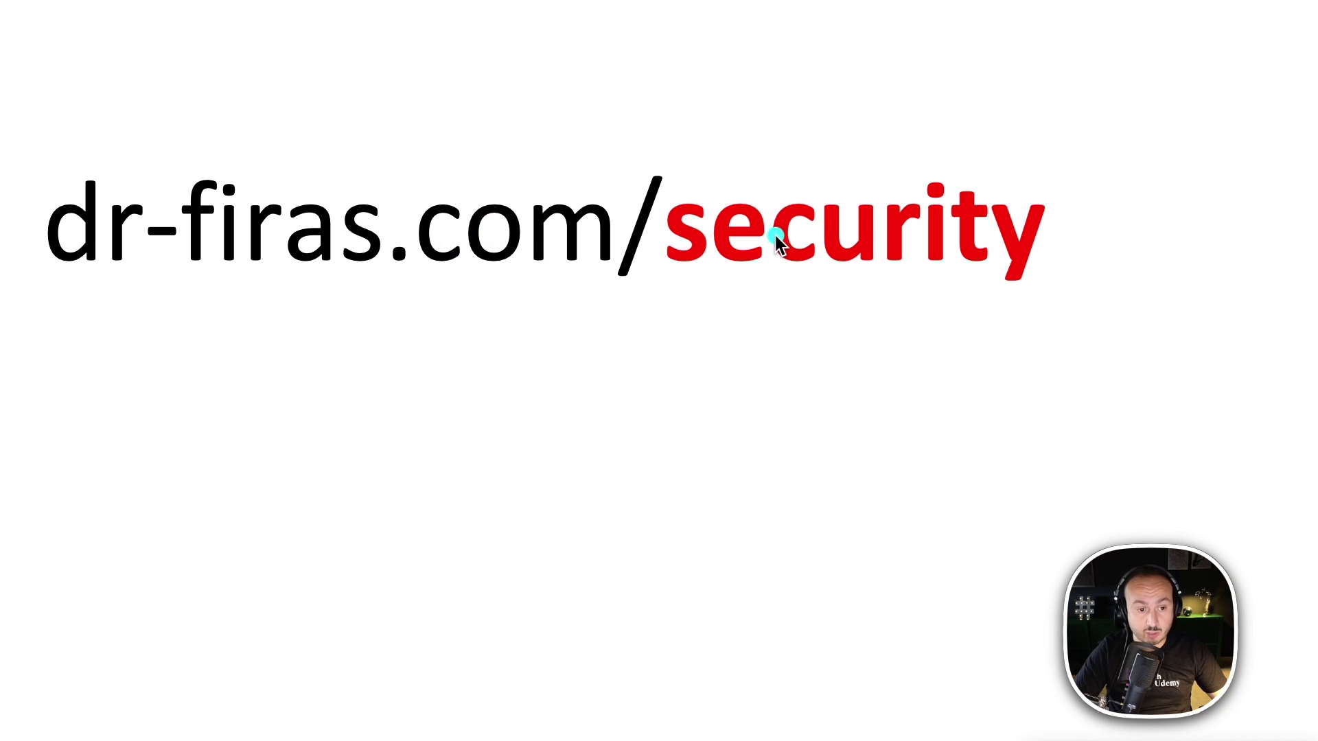
{"action": "mouse_move", "coordinate": [606, 132]}
{"action": "left_mouse_down"}
{"action": "mouse_move", "coordinate": [702, 234]}
{"action": "mouse_move", "coordinate": [977, 312]}
{"action": "mouse_move", "coordinate": [1081, 312]}
{"action": "left_mouse_up"}
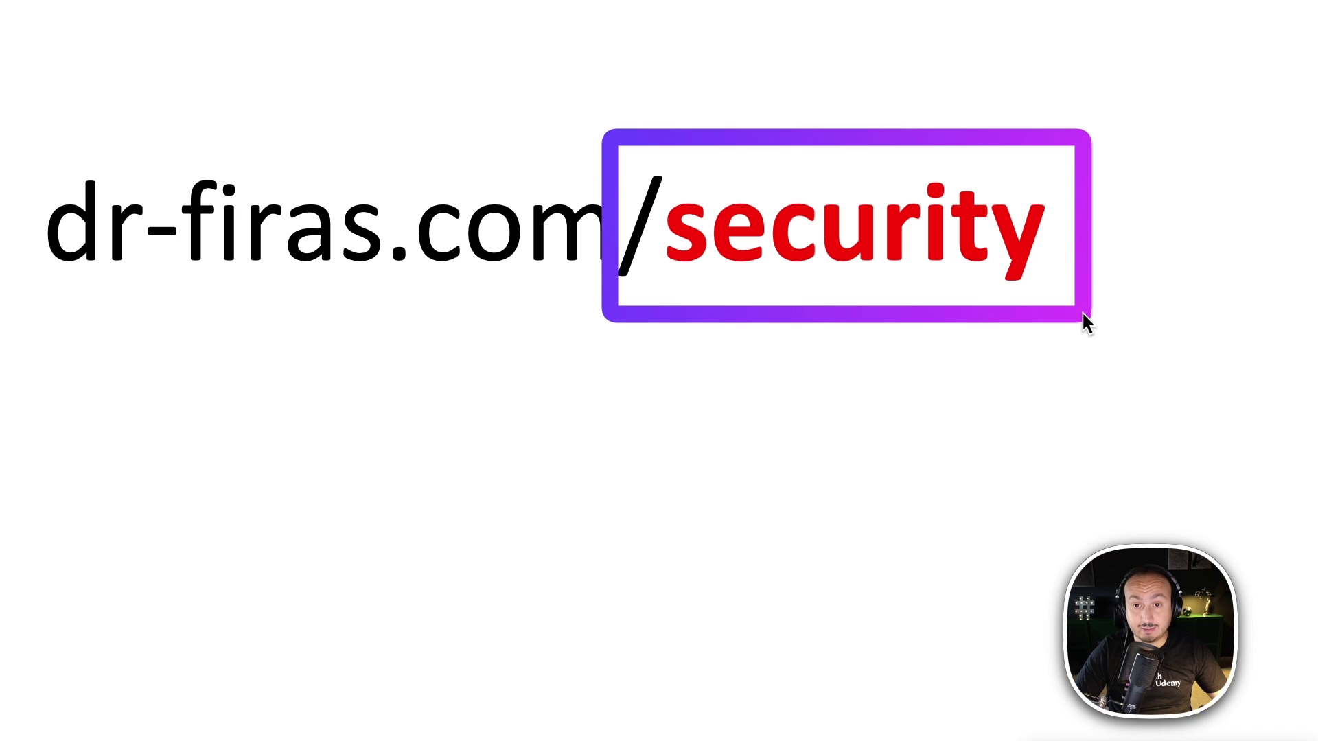
{"action": "mouse_move", "coordinate": [1102, 113]}
{"action": "left_mouse_down"}
{"action": "mouse_move", "coordinate": [740, 288]}
{"action": "mouse_move", "coordinate": [110, 363]}
{"action": "mouse_move", "coordinate": [20, 304]}
{"action": "left_mouse_up"}
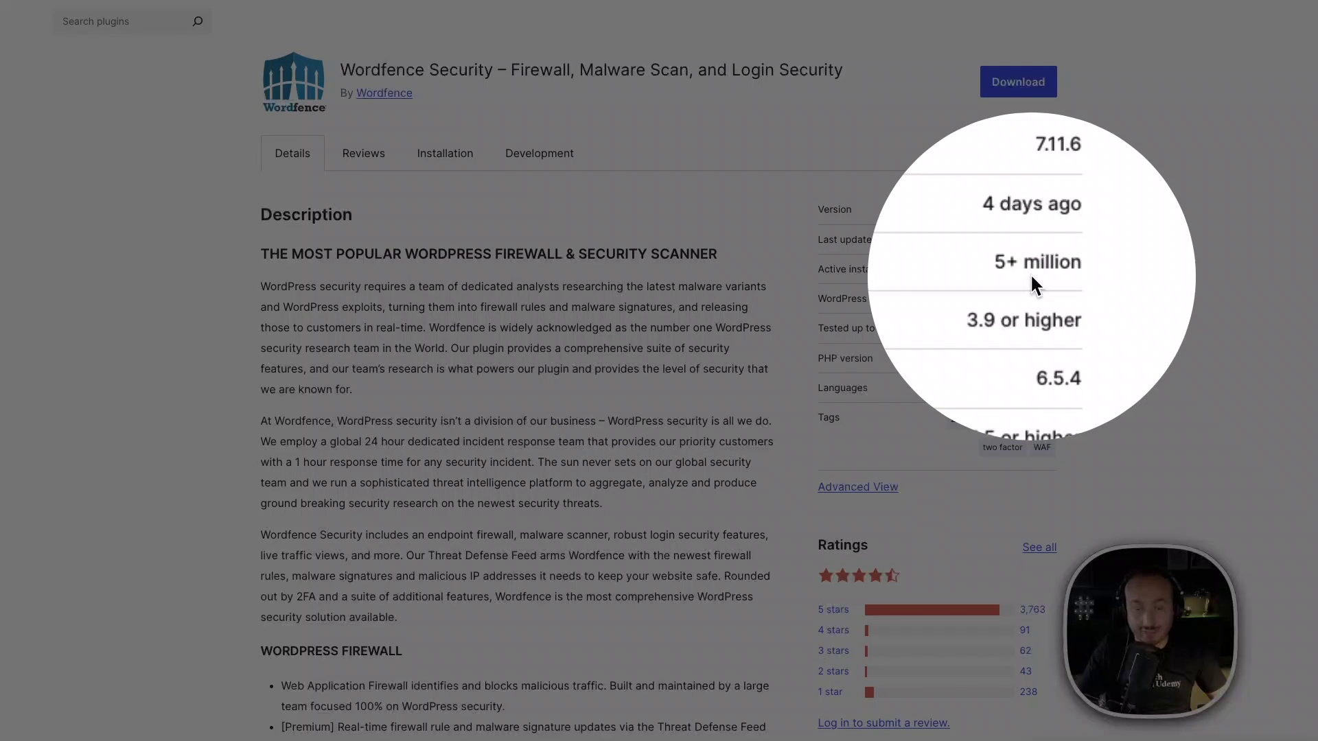
Review the Wordfence Security plugin's installation, update and rating details on its WordPress.org page, and download the plugin
{"action": "left_click", "coordinate": [1029, 273]}
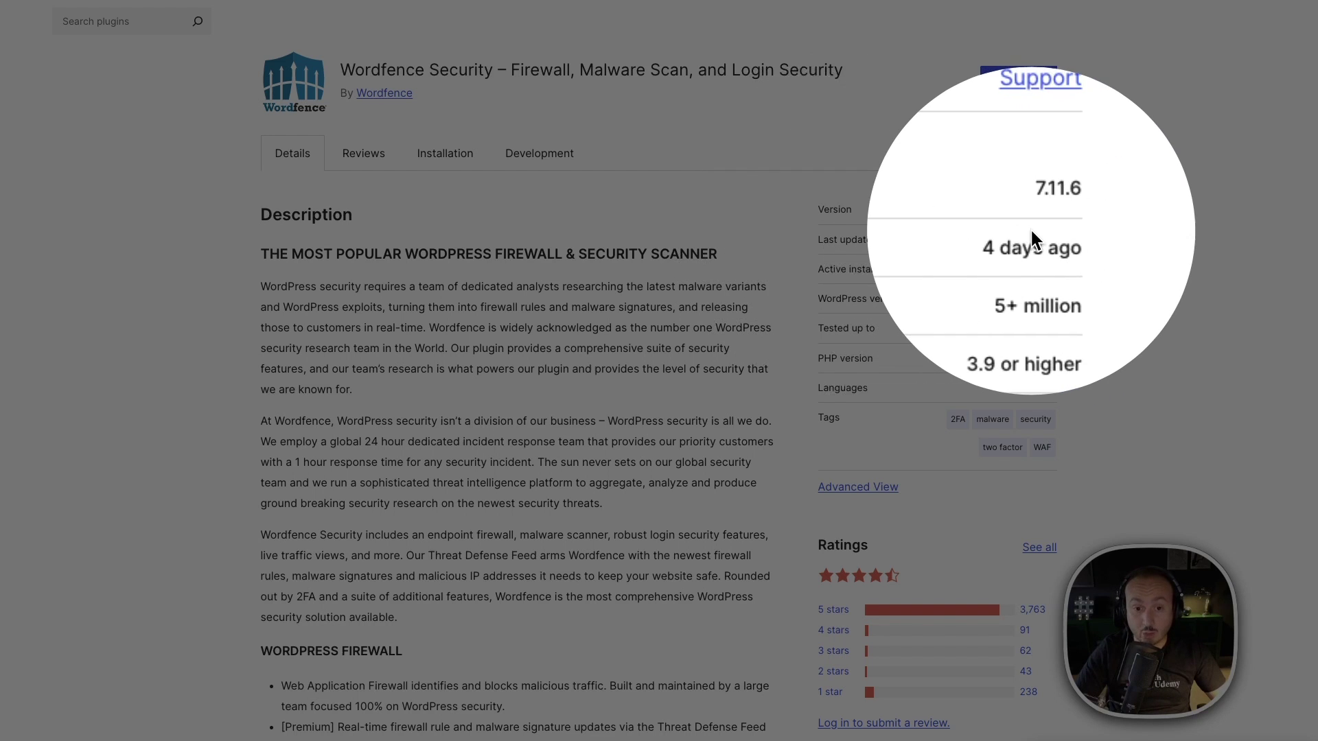
{"action": "left_click", "coordinate": [1030, 232]}
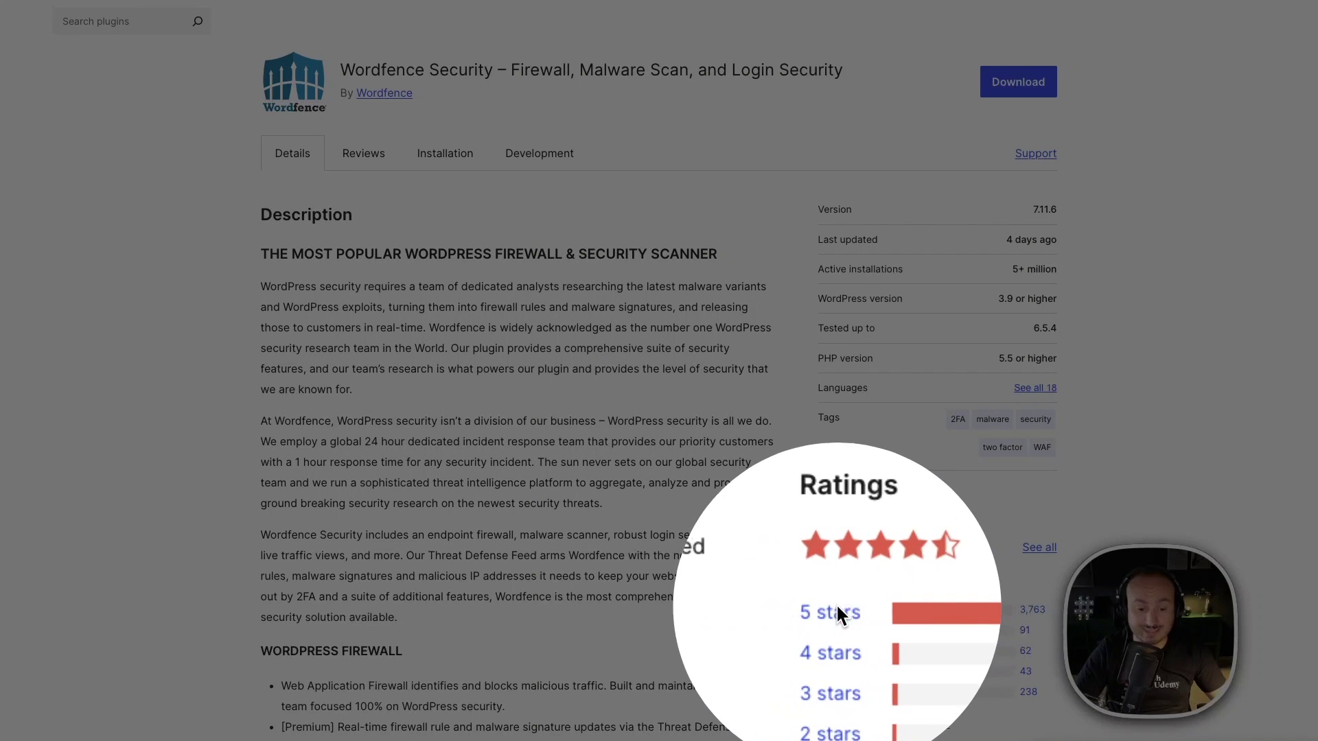
{"action": "left_click", "coordinate": [836, 608]}
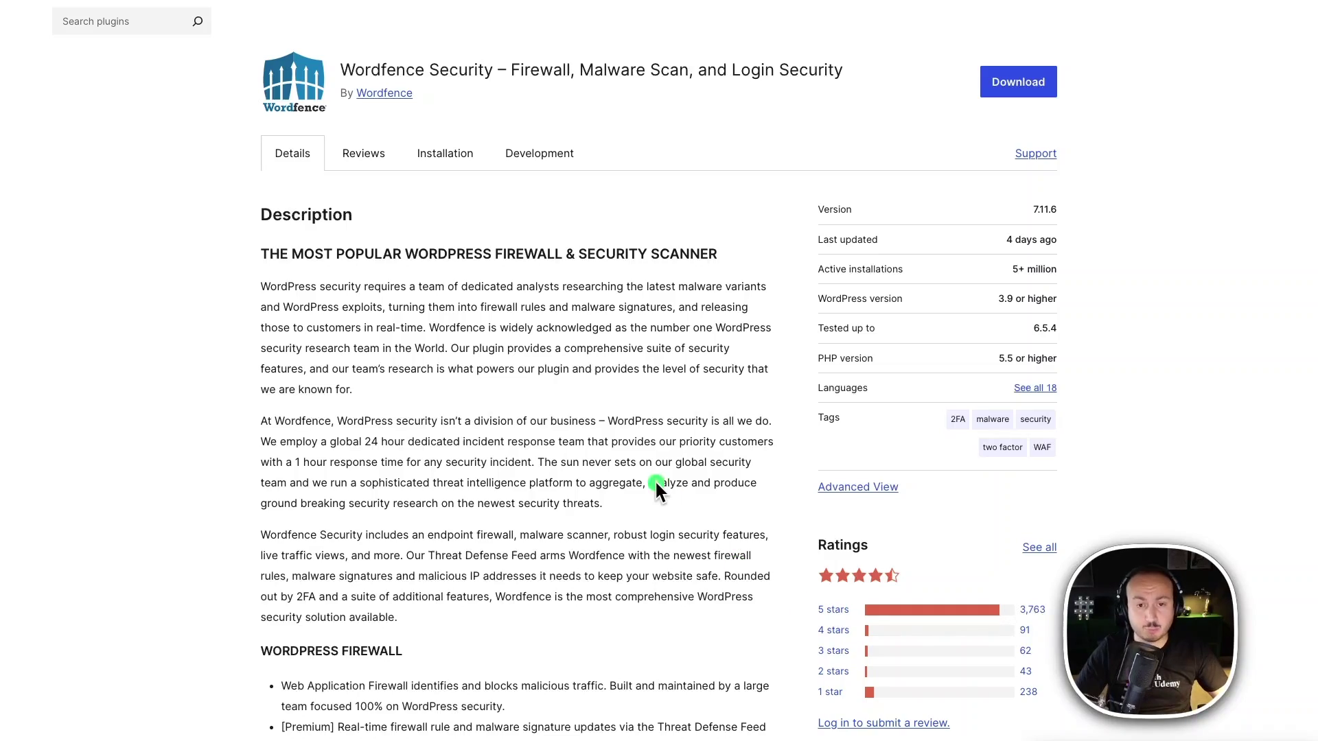
{"action": "scroll", "coordinate": [548, 552], "scroll_direction": "down", "scroll_amount": 5}
{"action": "scroll", "coordinate": [548, 553], "scroll_direction": "up", "scroll_amount": 6}
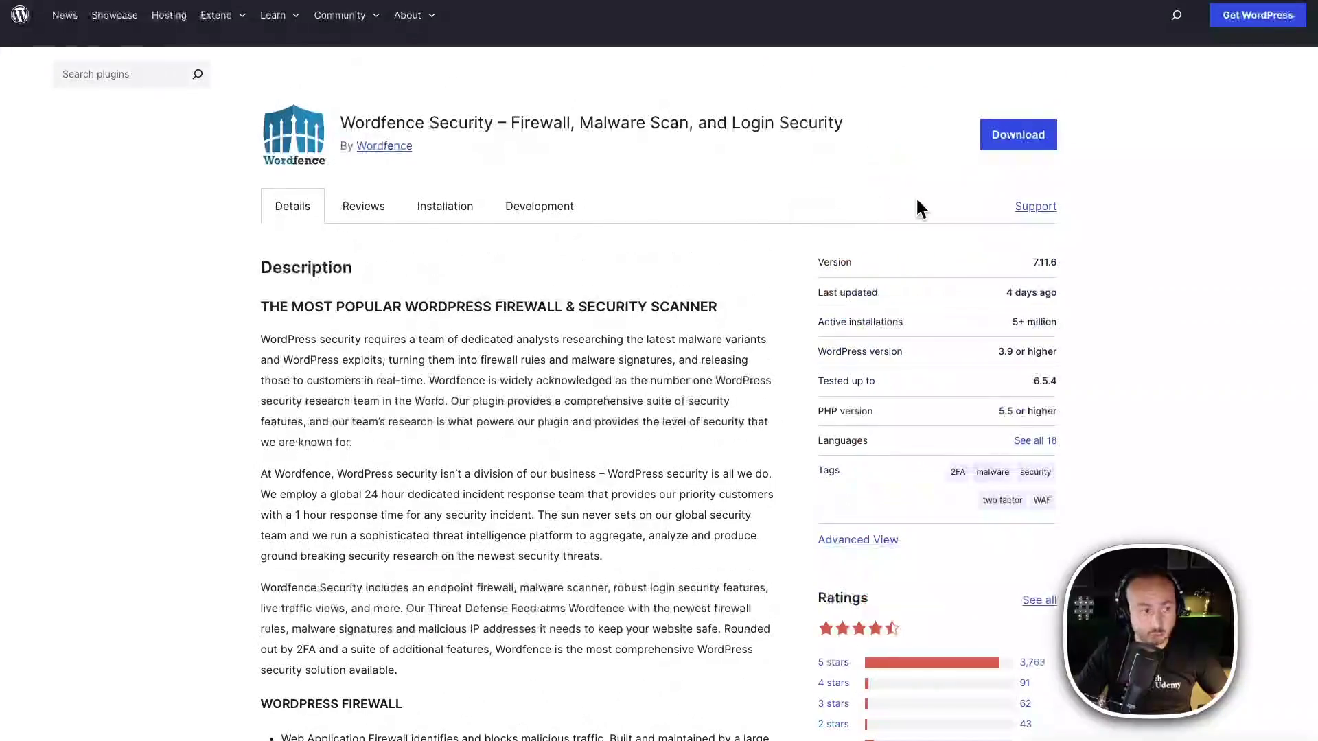
{"action": "left_click", "coordinate": [1025, 143]}
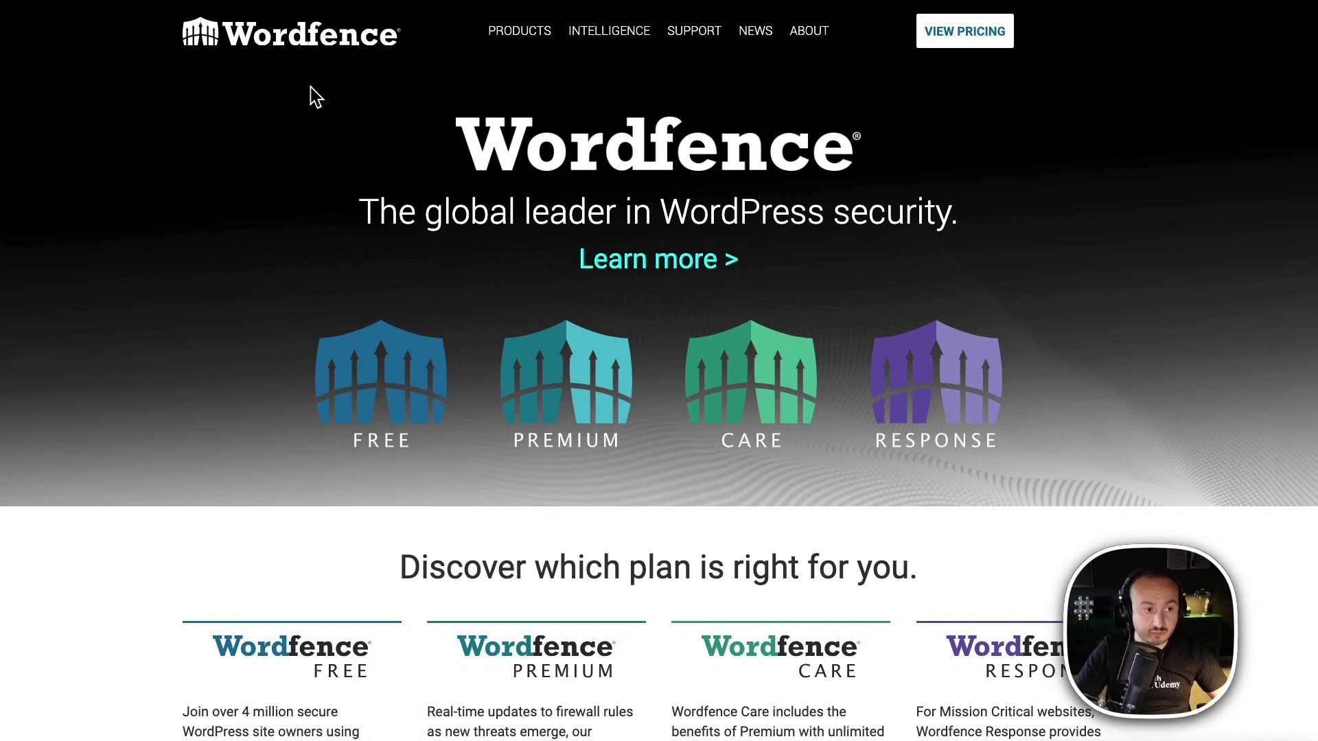
Open the plan comparison on the Wordfence website and examine what the Free, Premium, Care and Response plans offer
{"action": "mouse_move", "coordinate": [580, 60]}
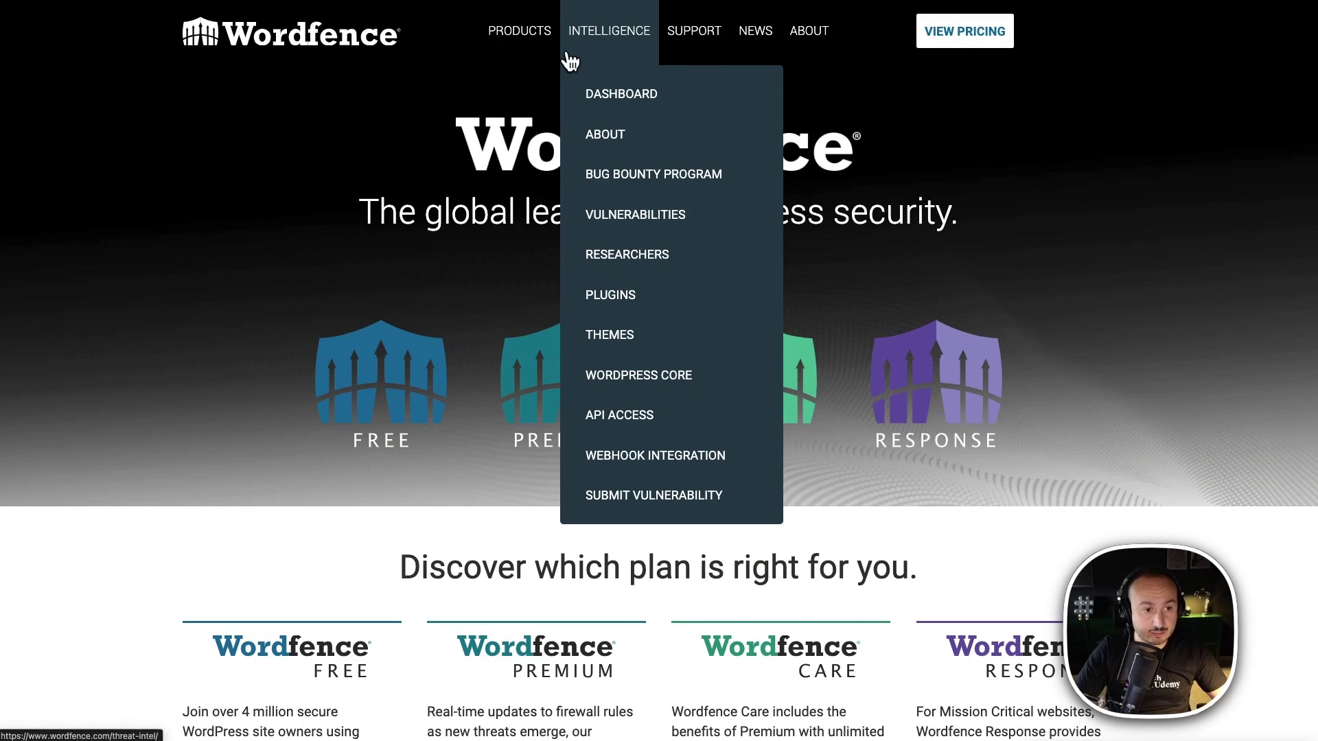
{"action": "mouse_move", "coordinate": [532, 47]}
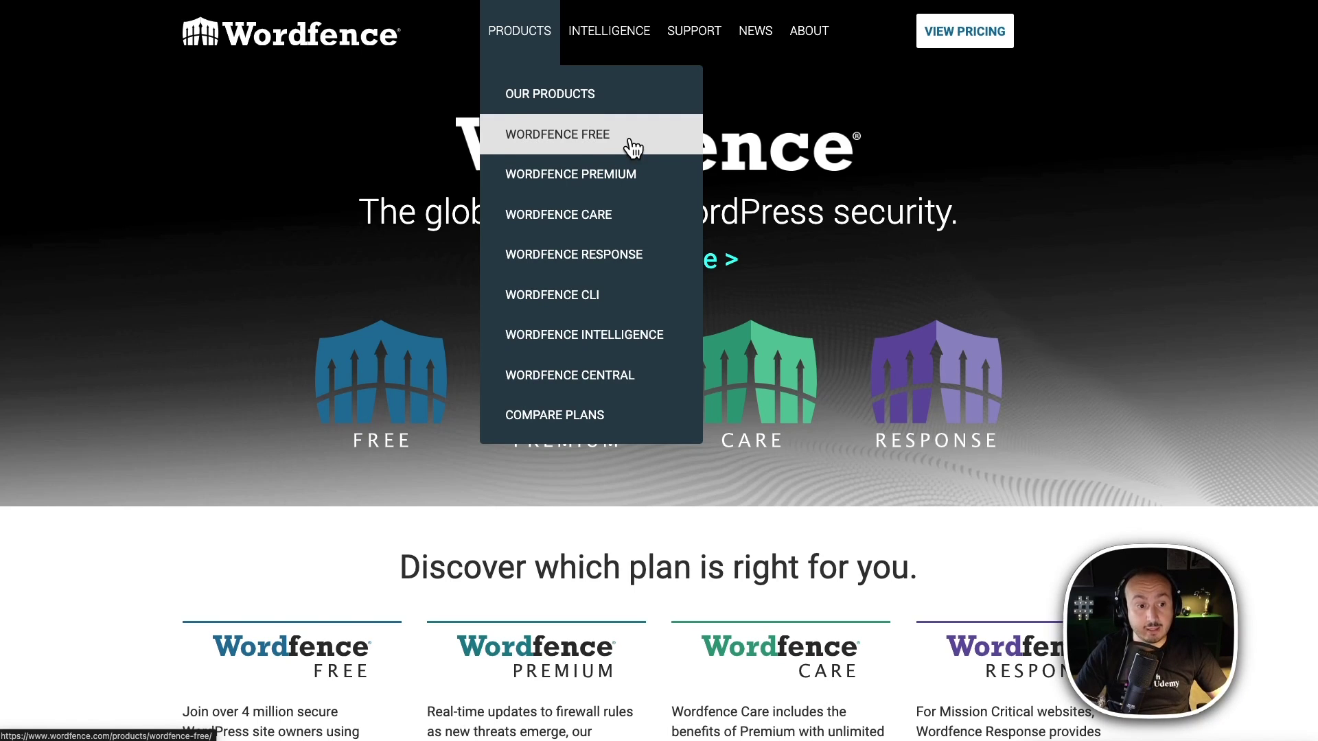
{"action": "left_click", "coordinate": [597, 413]}
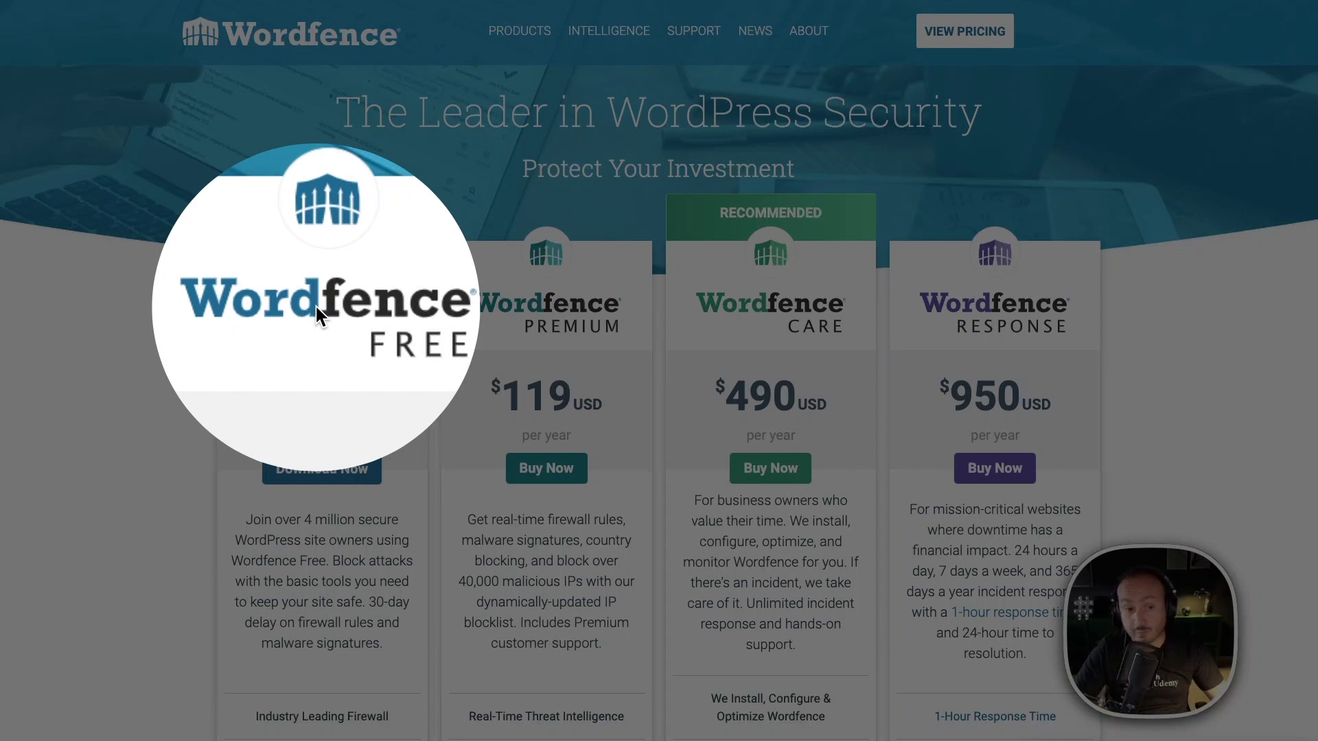
{"action": "left_click", "coordinate": [316, 307]}
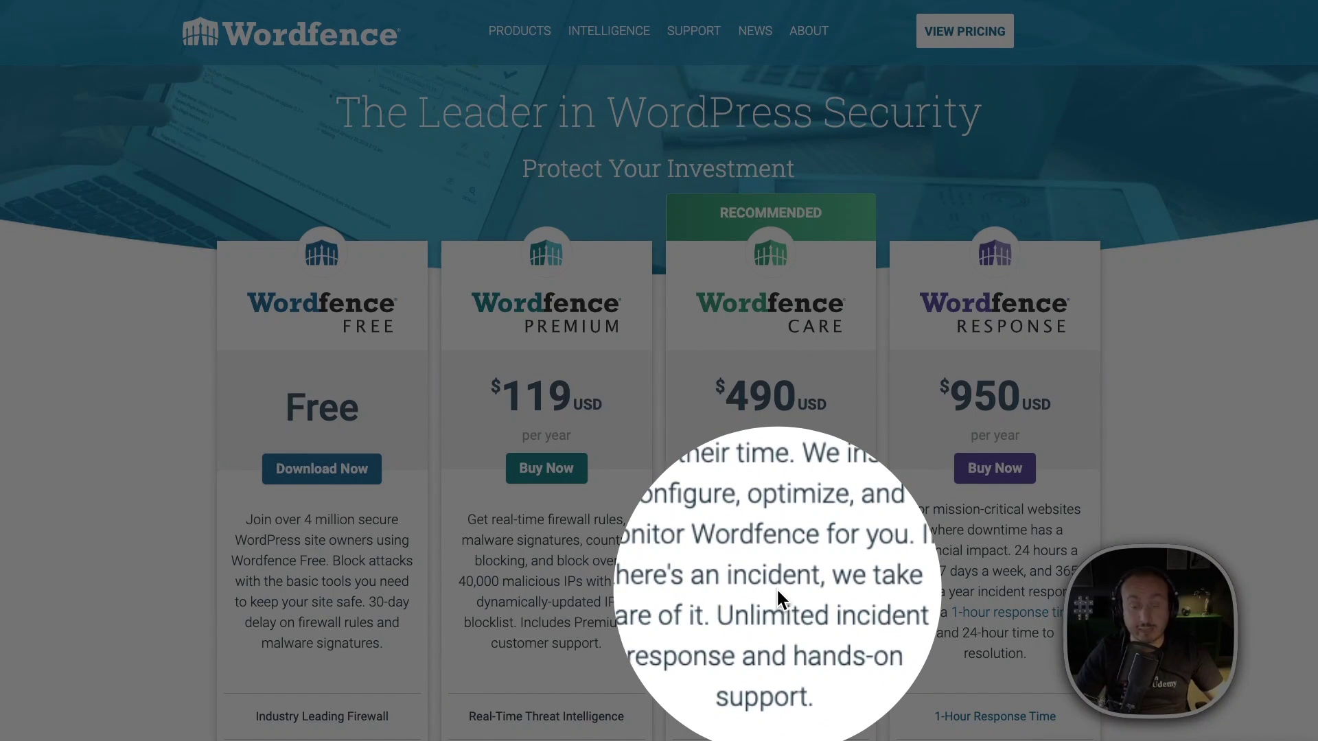
{"action": "left_click", "coordinate": [776, 587]}
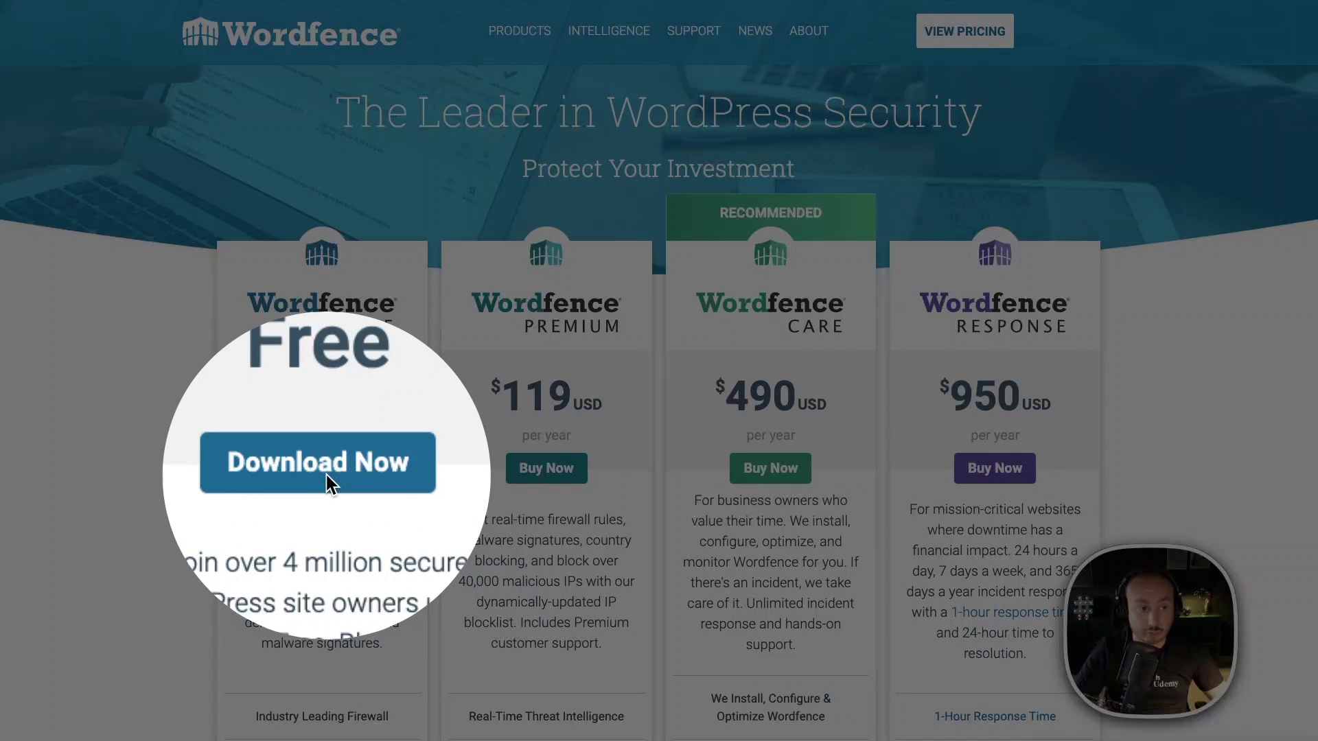
{"action": "left_click", "coordinate": [323, 466]}
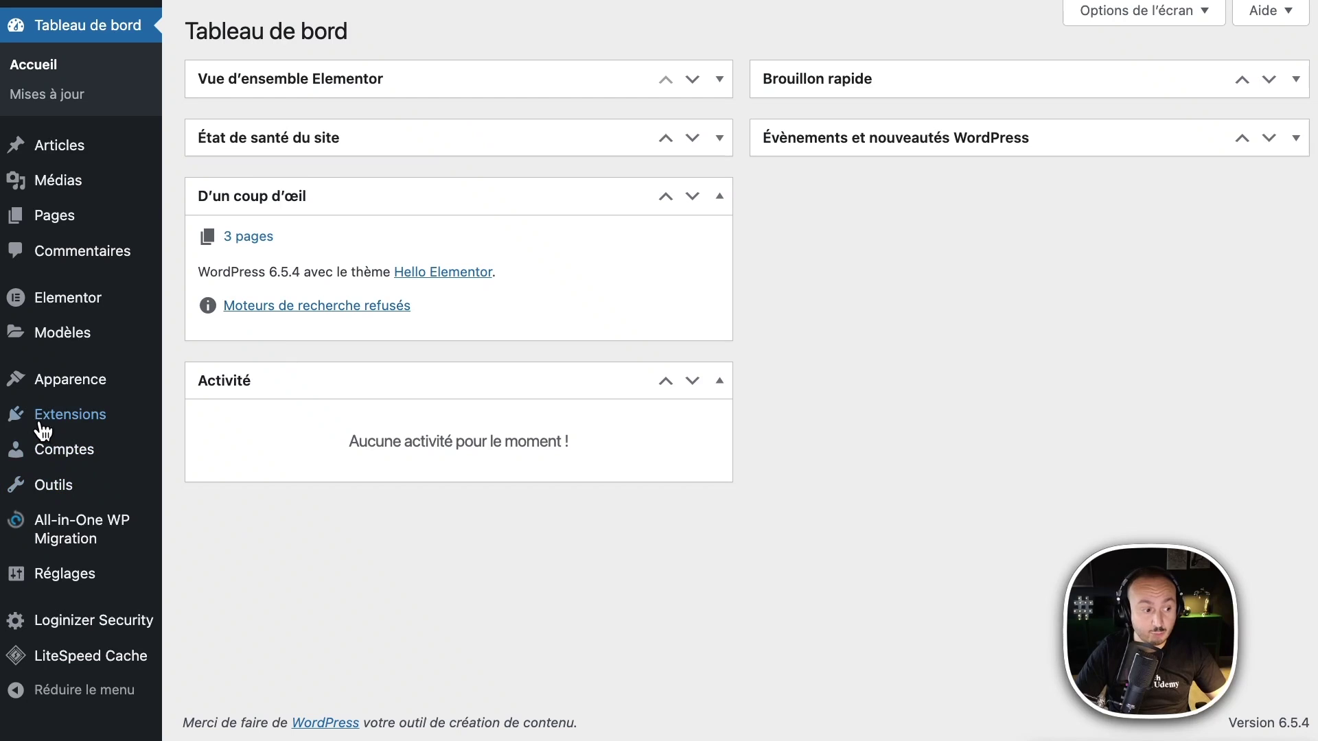
Switch to the WordPress admin and open the form for uploading a new extension as a .zip file
{"action": "left_click", "coordinate": [73, 420]}
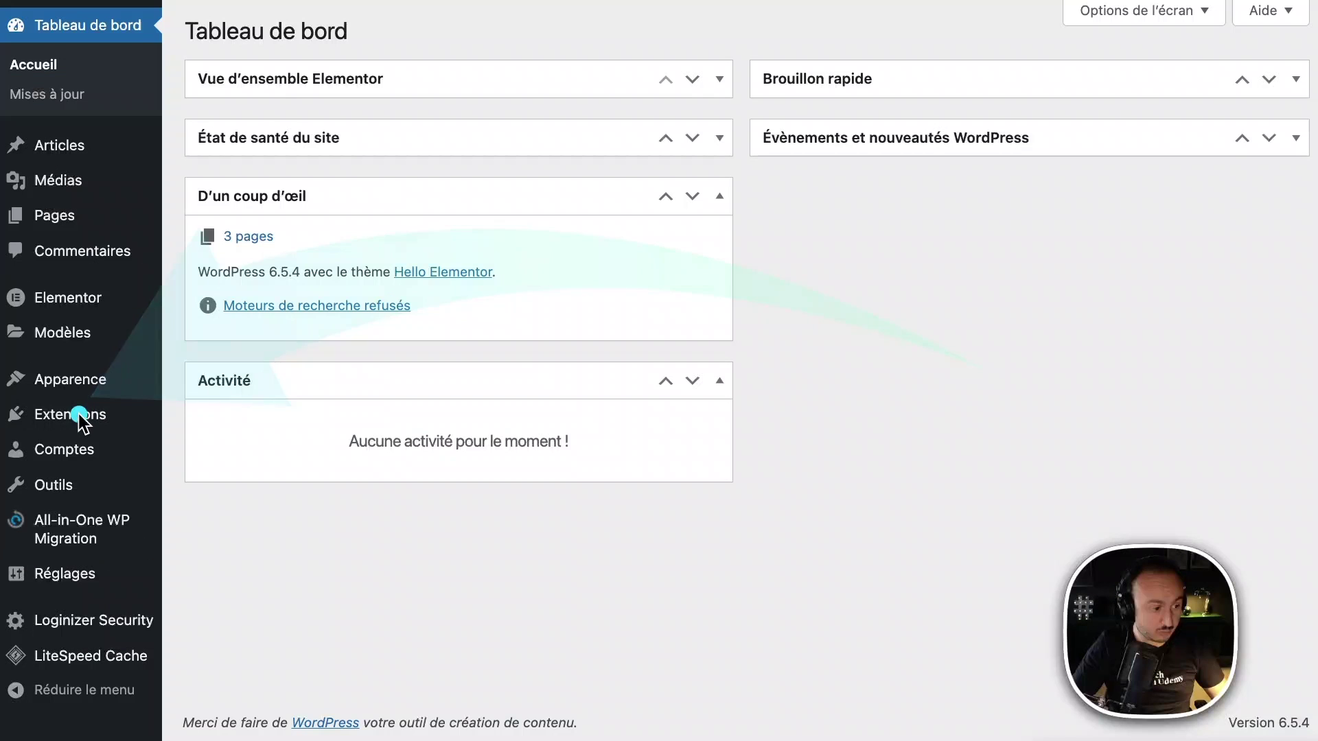
{"action": "left_click", "coordinate": [67, 416]}
{"action": "mouse_move", "coordinate": [67, 424]}
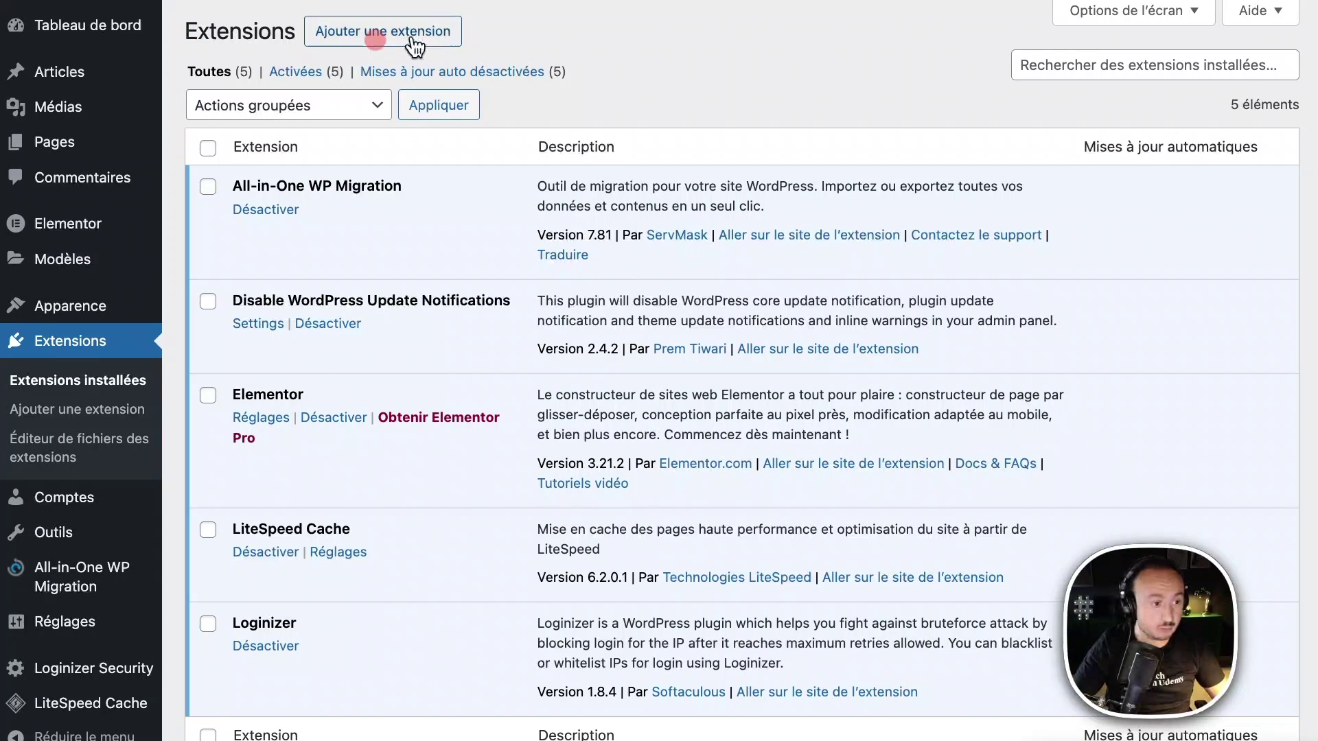
{"action": "left_click", "coordinate": [415, 35]}
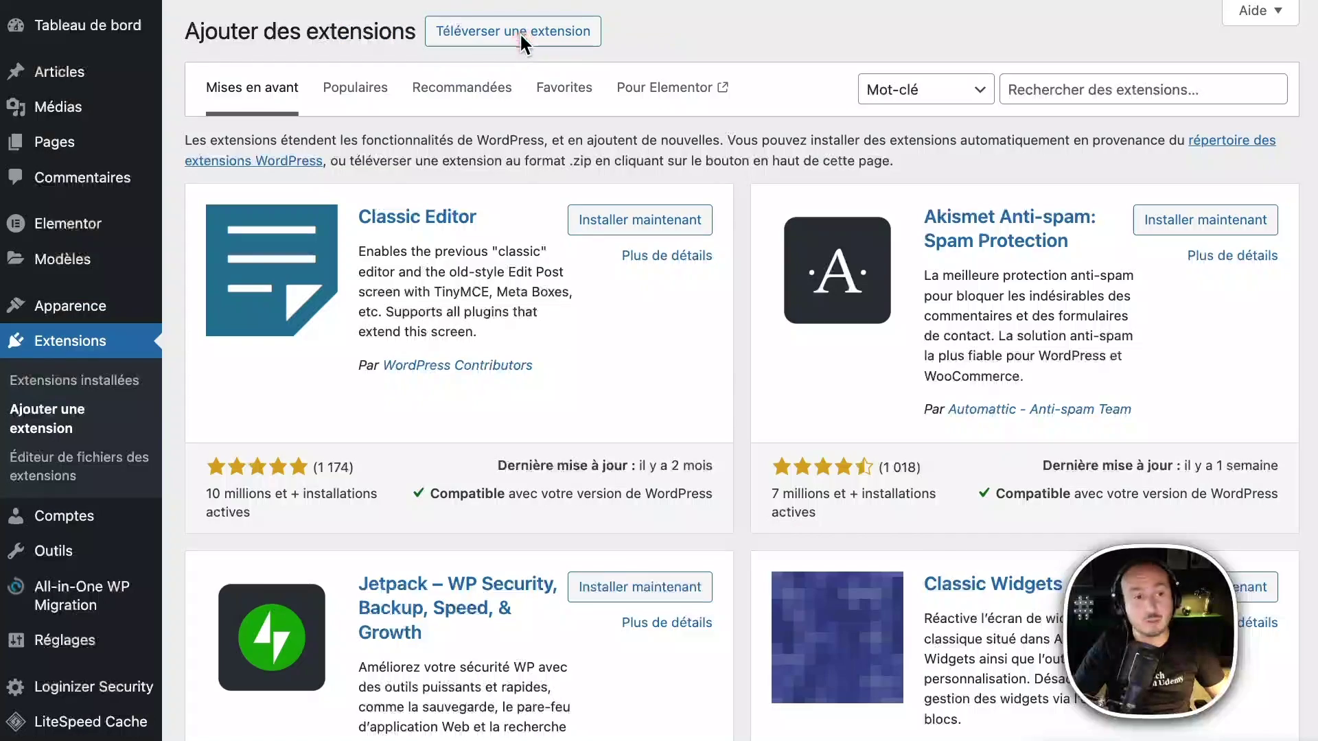
{"action": "left_click", "coordinate": [519, 31]}
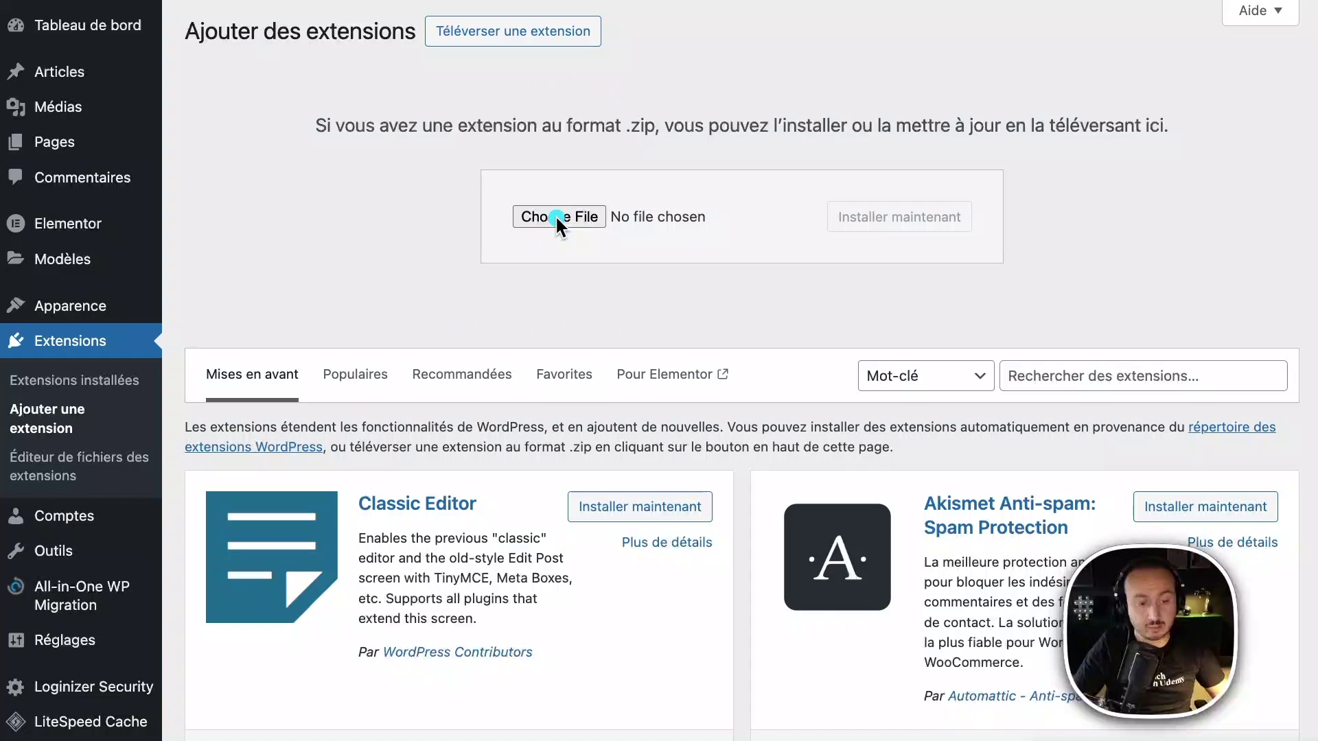
Select the file wordfence.7.11.6.zip for upload and install the extension from it
{"action": "left_click", "coordinate": [571, 215]}
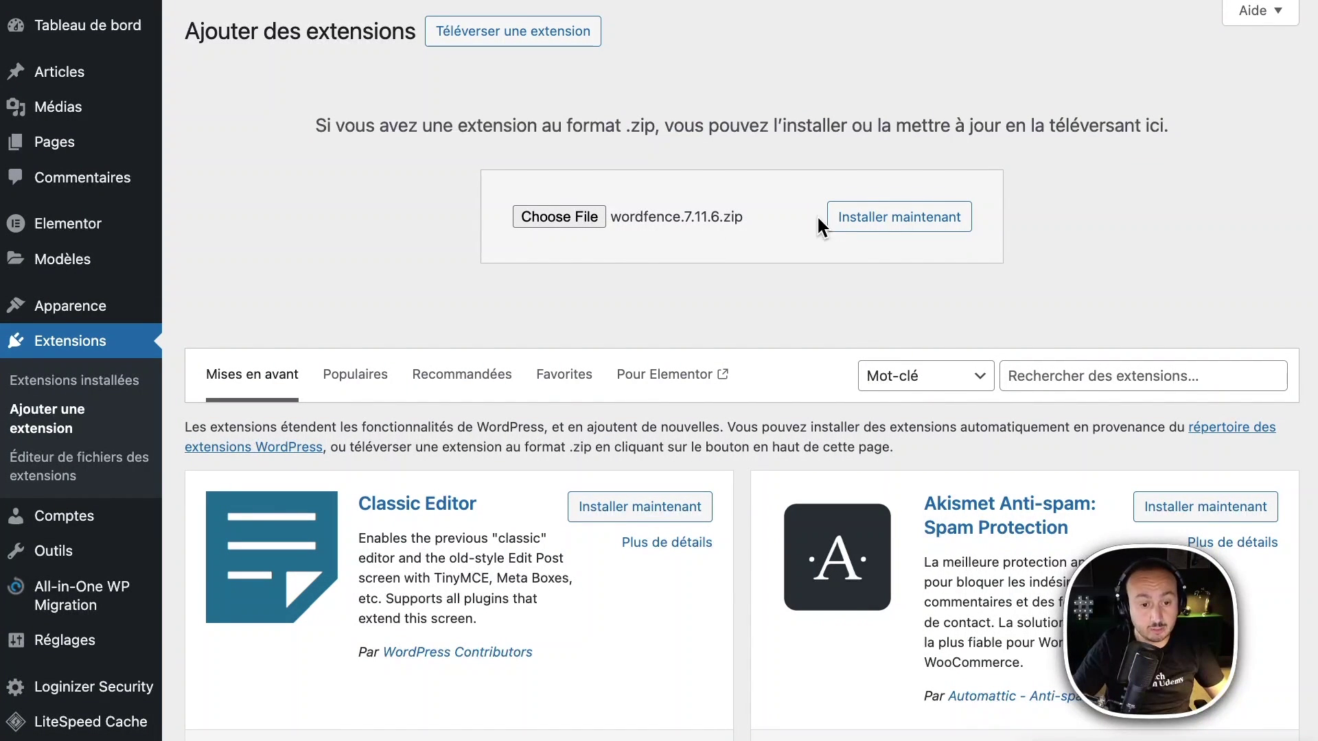
{"action": "left_click", "coordinate": [838, 218]}
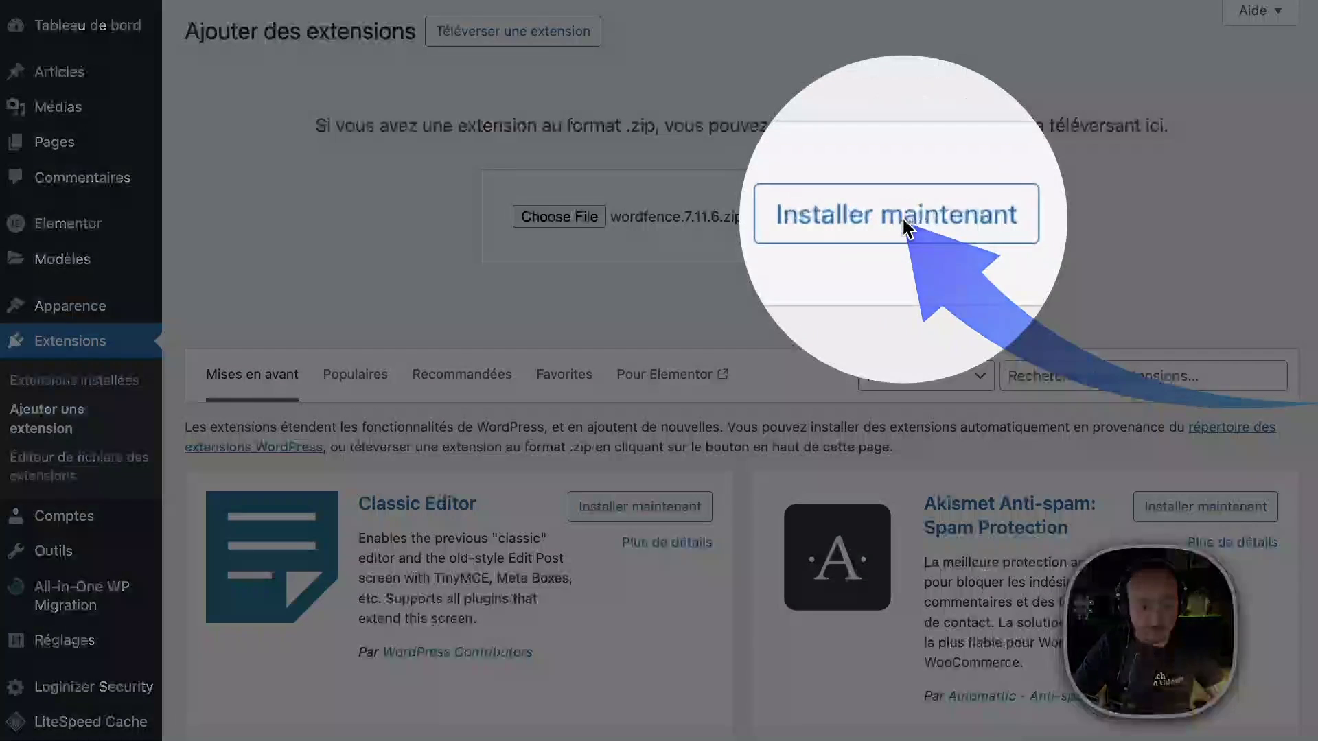
{"action": "left_click", "coordinate": [902, 218]}
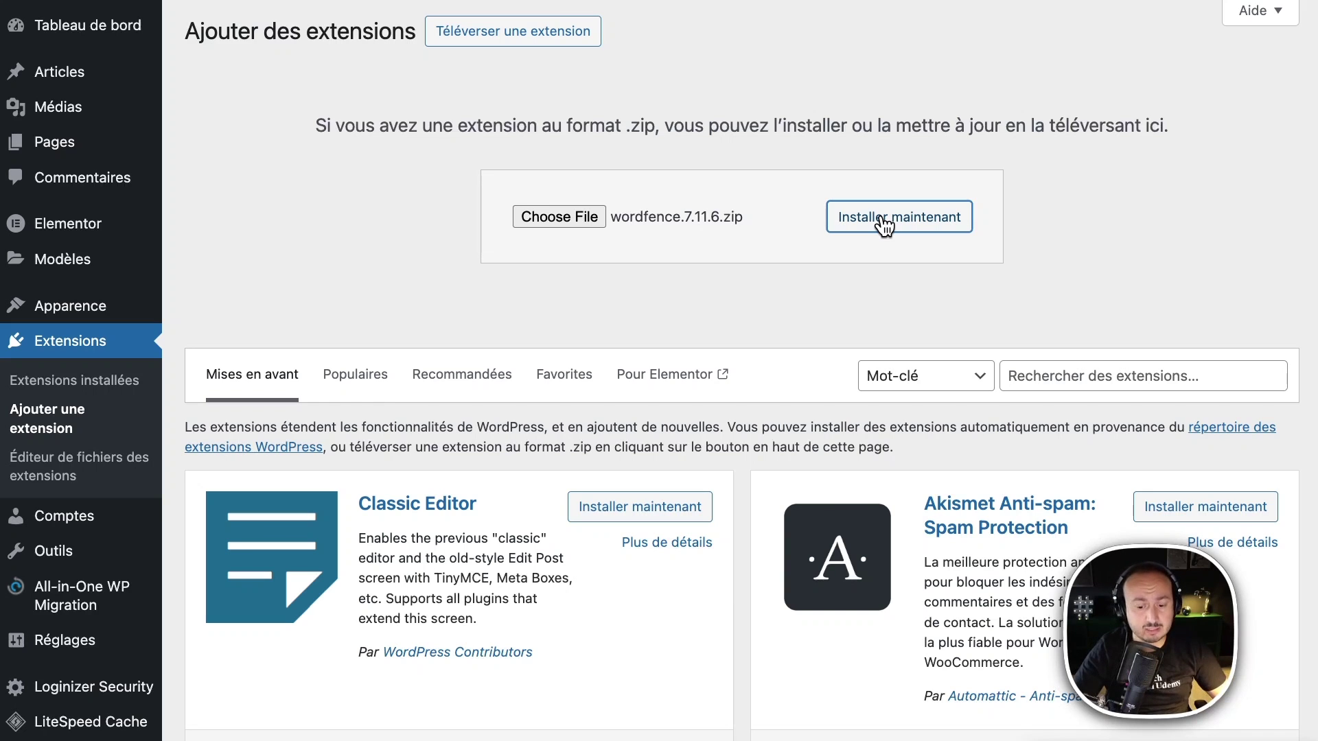
{"action": "left_click", "coordinate": [884, 218]}
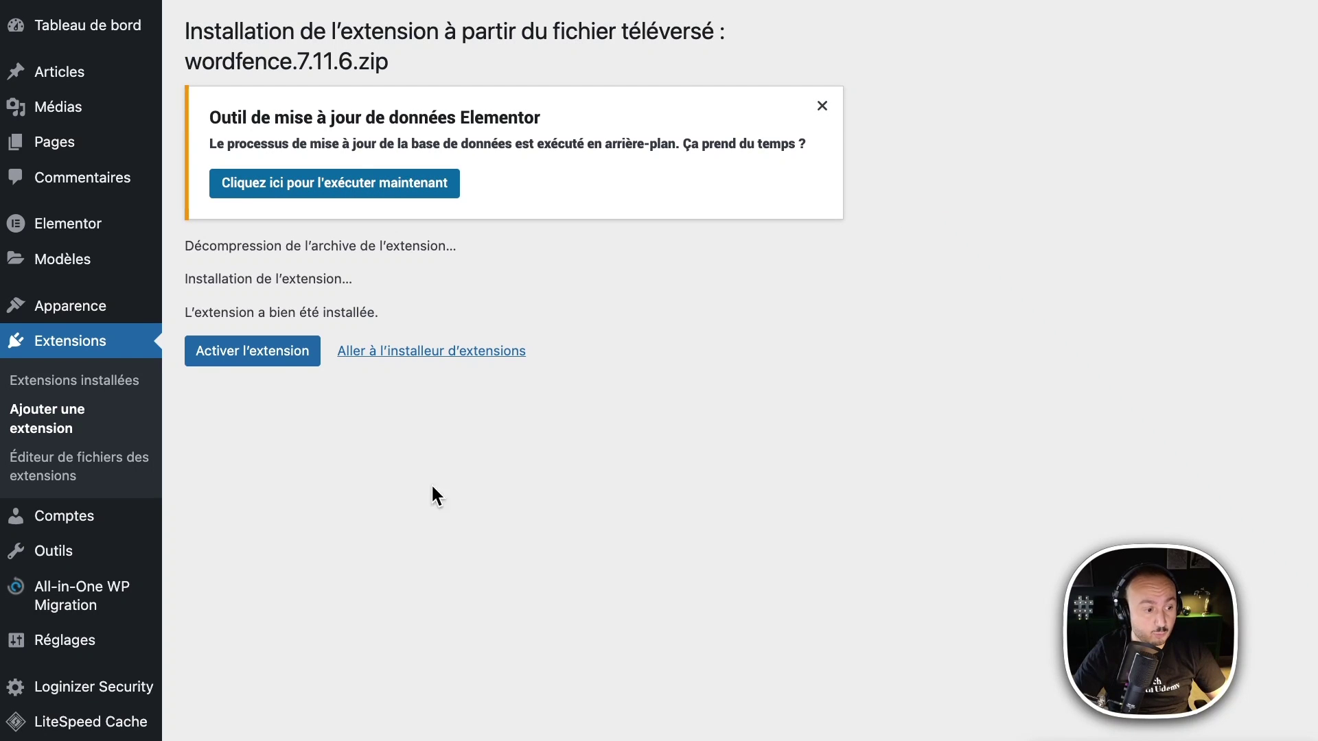
Activate the uploaded Wordfence extension and locate Wordfence Security in the list of installed extensions
{"action": "left_click", "coordinate": [252, 354]}
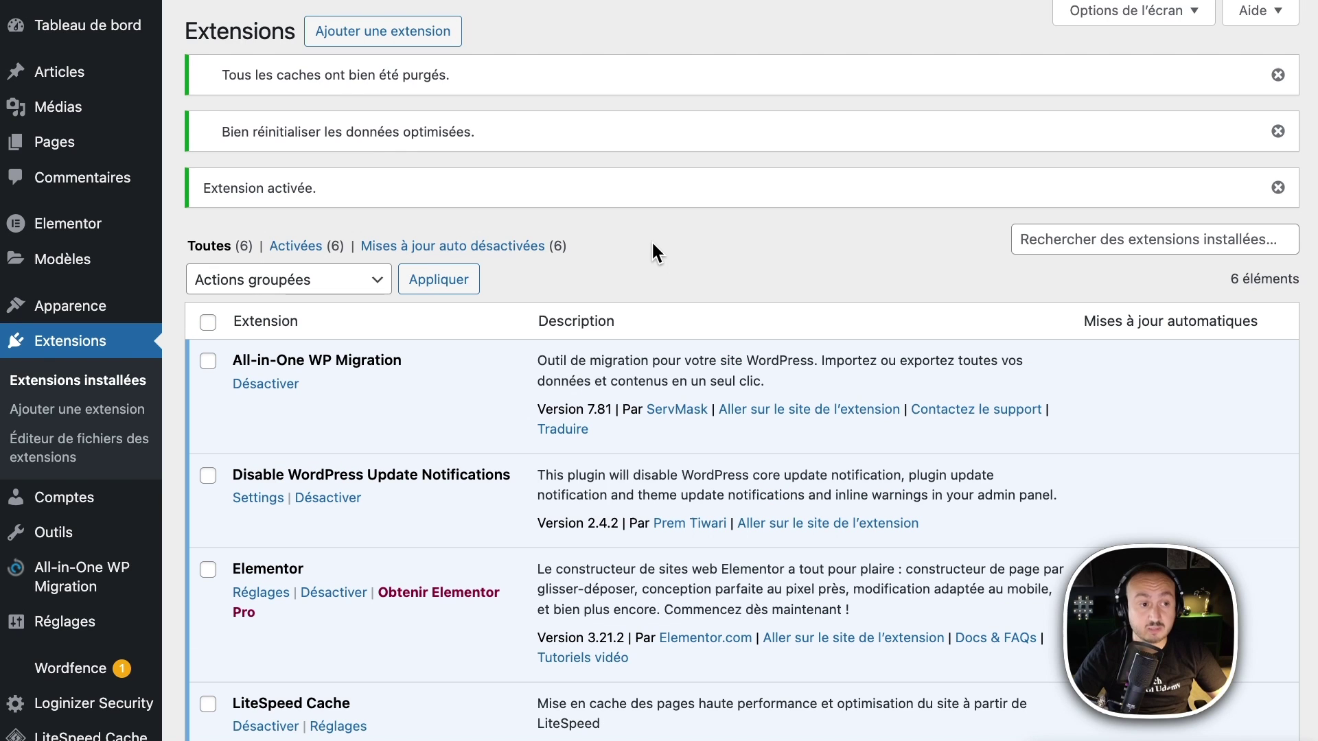
{"action": "scroll", "coordinate": [652, 245], "scroll_direction": "down", "scroll_amount": 3}
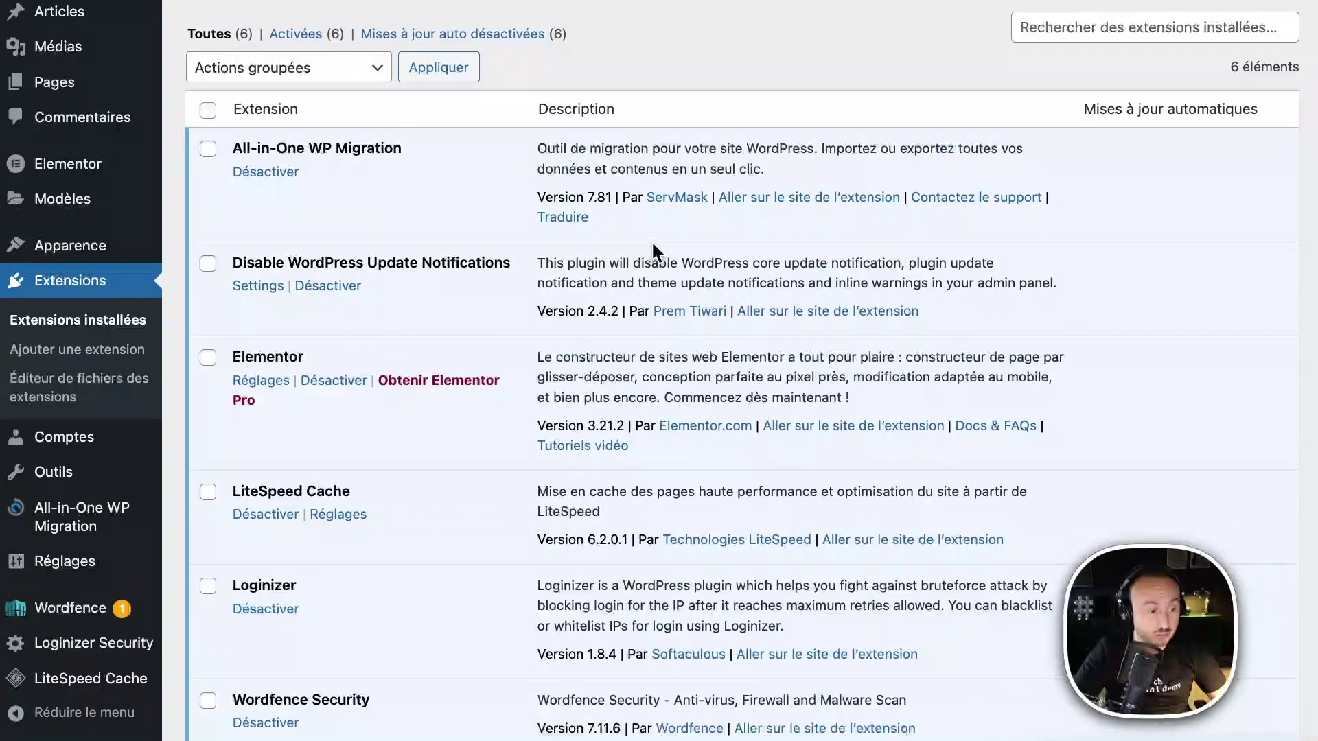
{"action": "scroll", "coordinate": [652, 245], "scroll_direction": "down", "scroll_amount": 1}
{"action": "scroll", "coordinate": [651, 246], "scroll_direction": "down", "scroll_amount": 2}
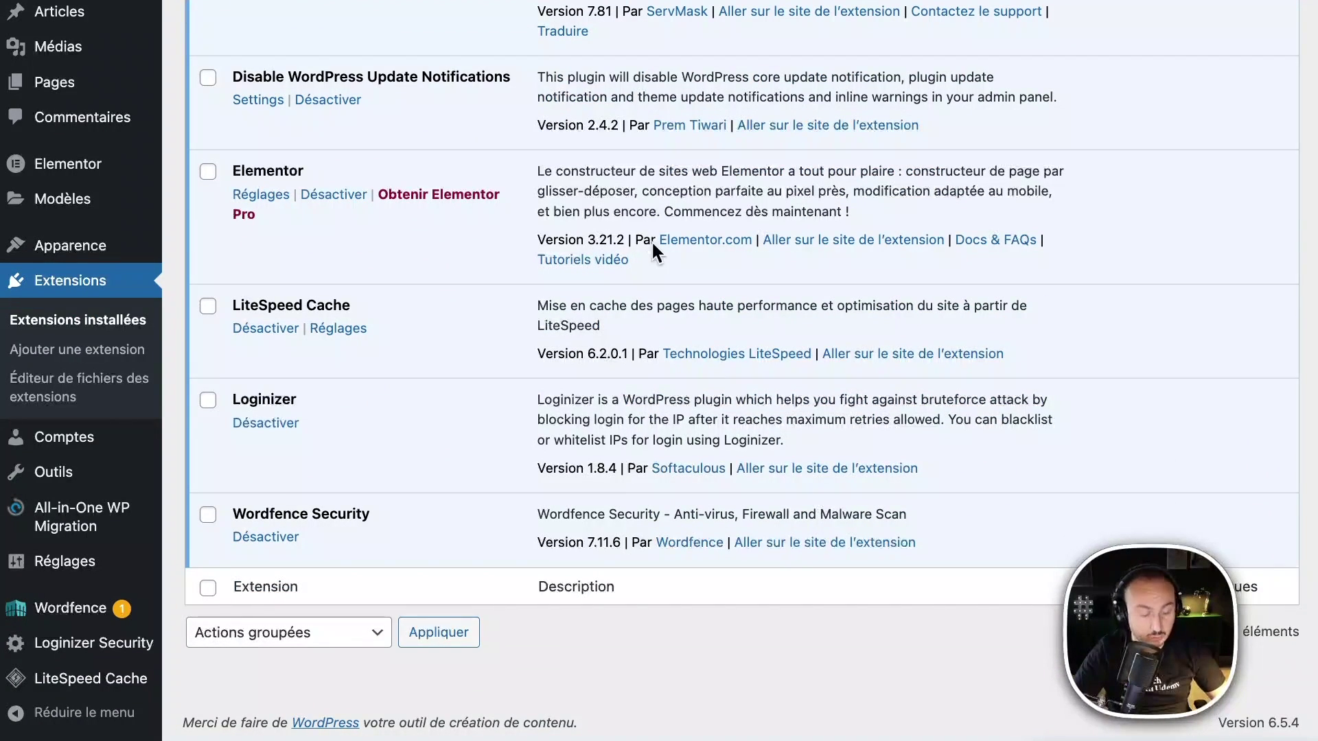
{"action": "left_click", "coordinate": [673, 331]}
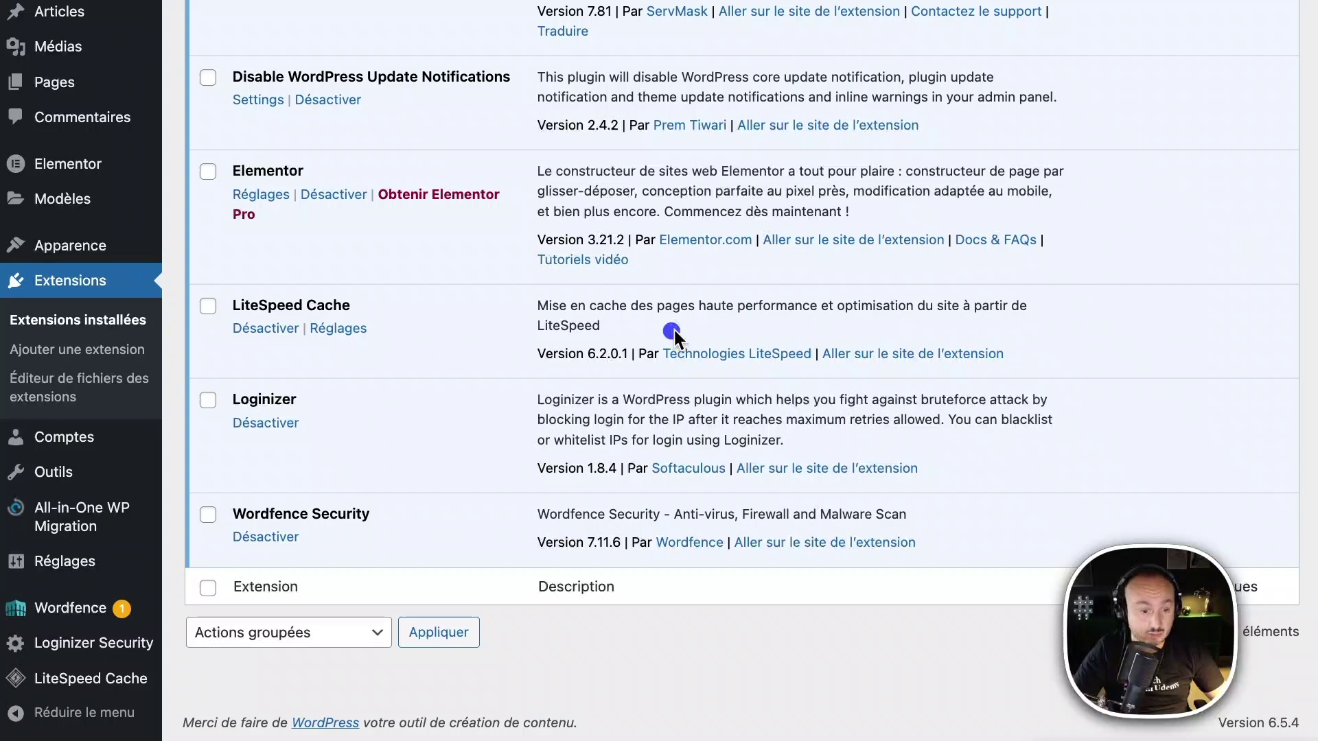
{"action": "mouse_move", "coordinate": [175, 487]}
{"action": "left_mouse_down"}
{"action": "mouse_move", "coordinate": [968, 537]}
{"action": "mouse_move", "coordinate": [1007, 570]}
{"action": "left_mouse_up"}
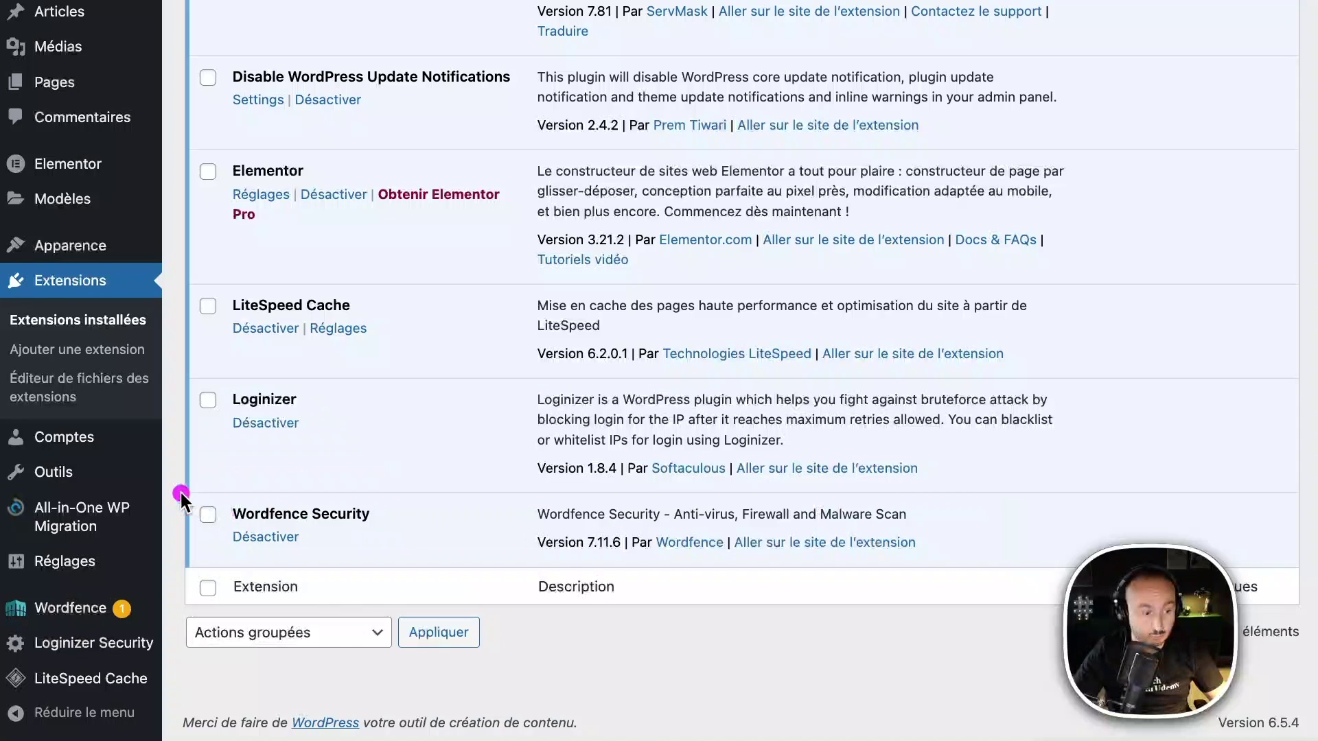
{"action": "left_click_drag", "start_coordinate": [180, 490], "coordinate": [1150, 575]}
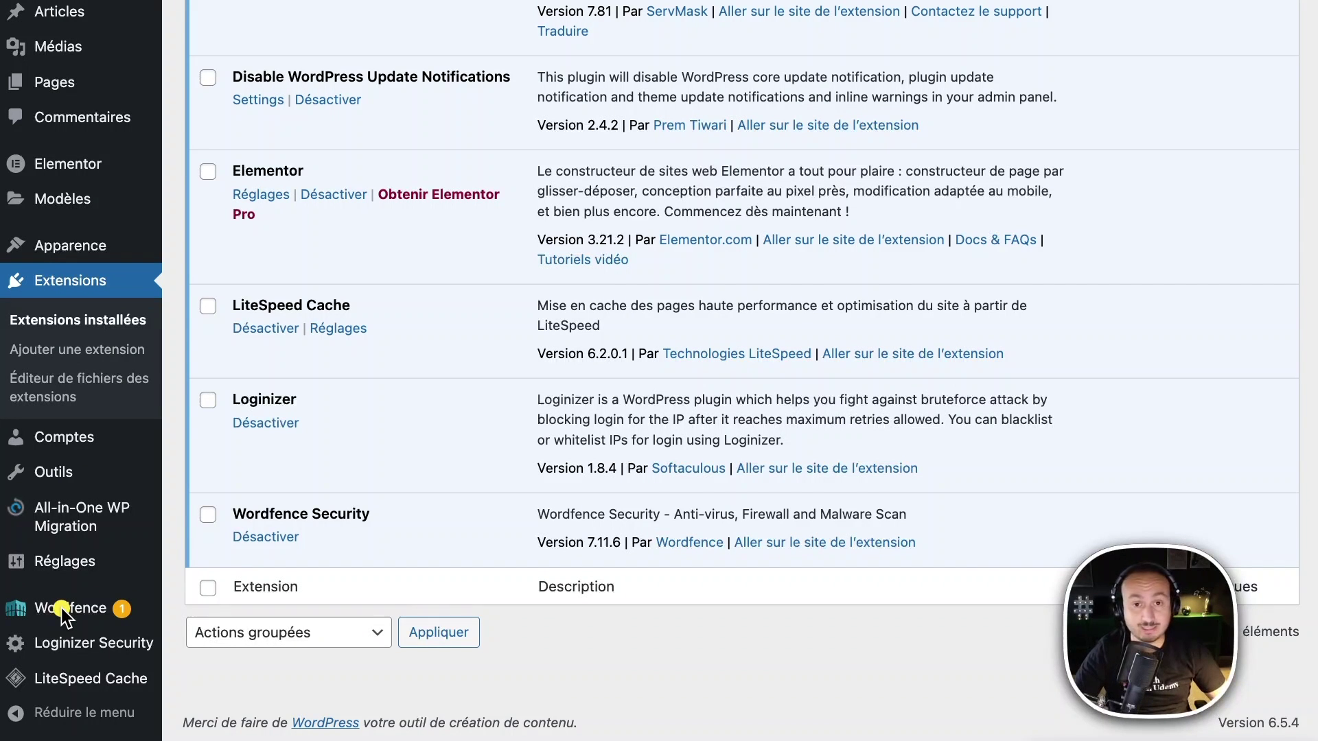
Open the Wordfence dashboard, review the updated policies and agree to the terms and privacy policy
{"action": "mouse_move", "coordinate": [72, 609]}
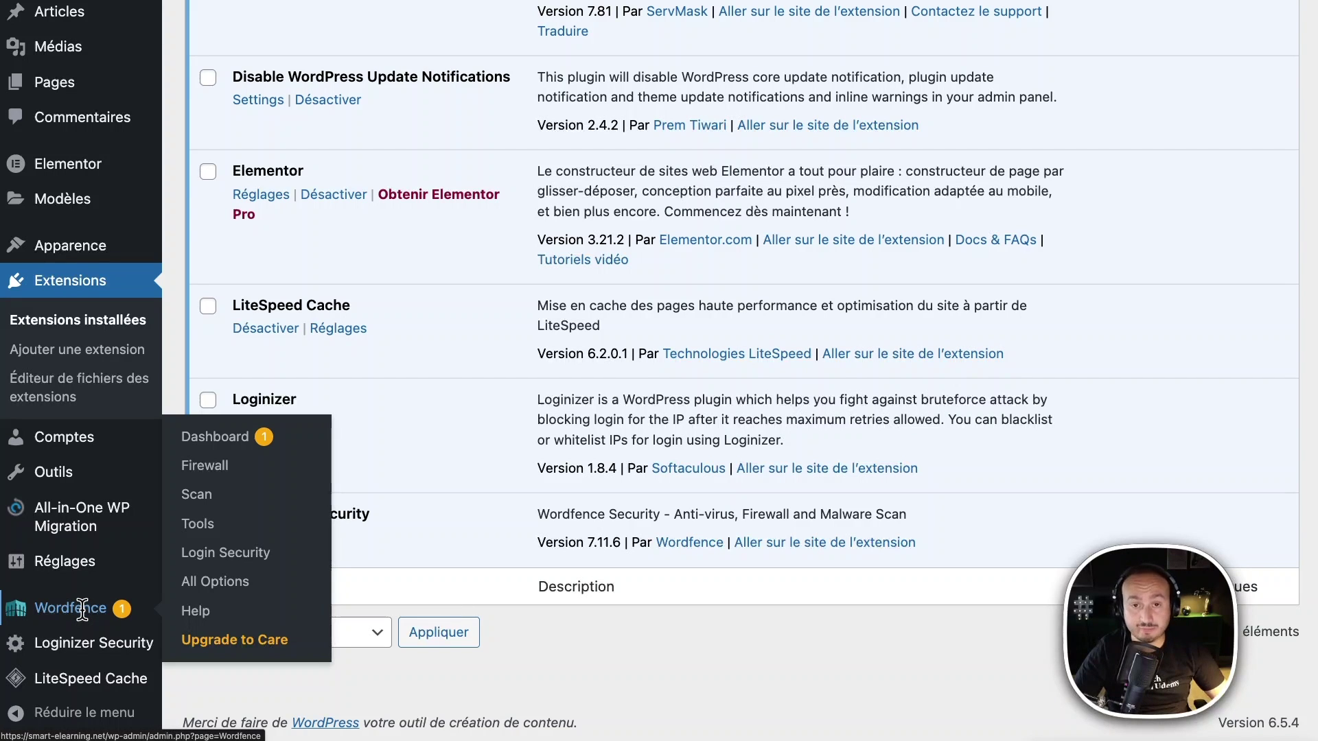
{"action": "left_click", "coordinate": [82, 608]}
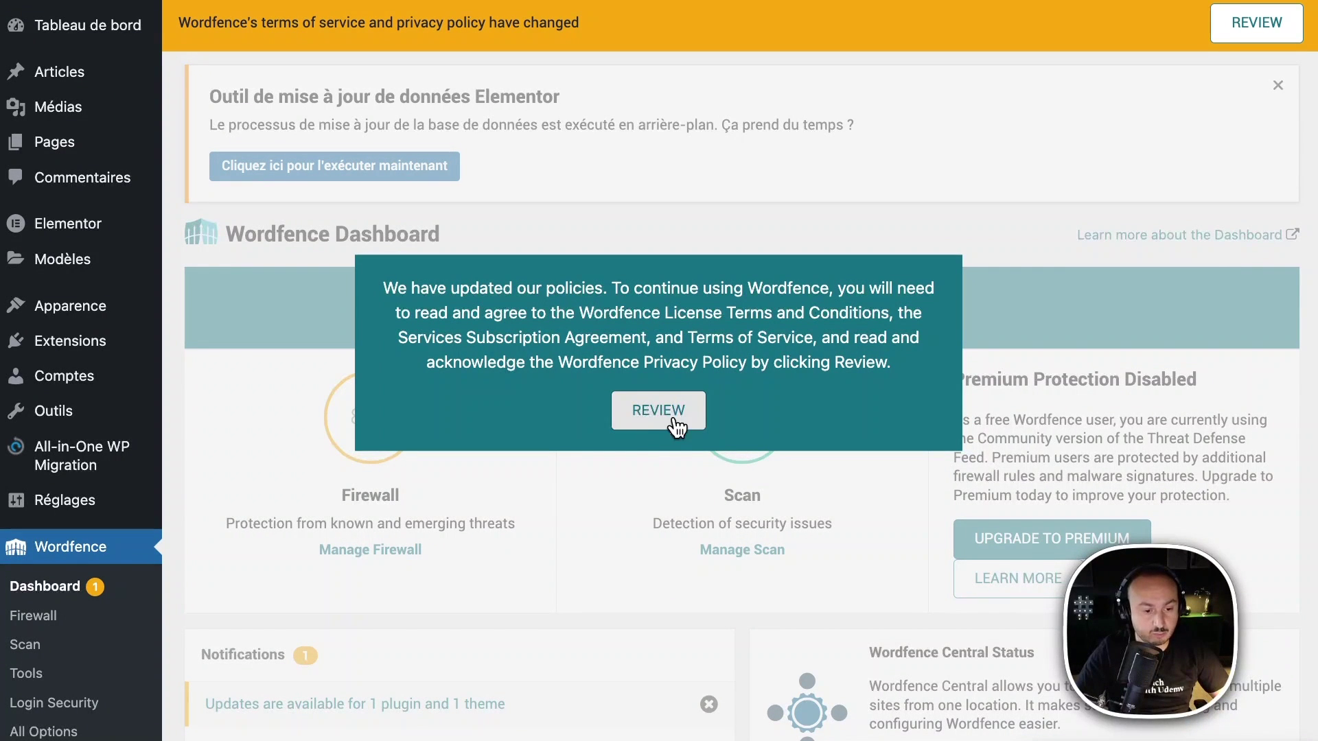
{"action": "left_click", "coordinate": [645, 406]}
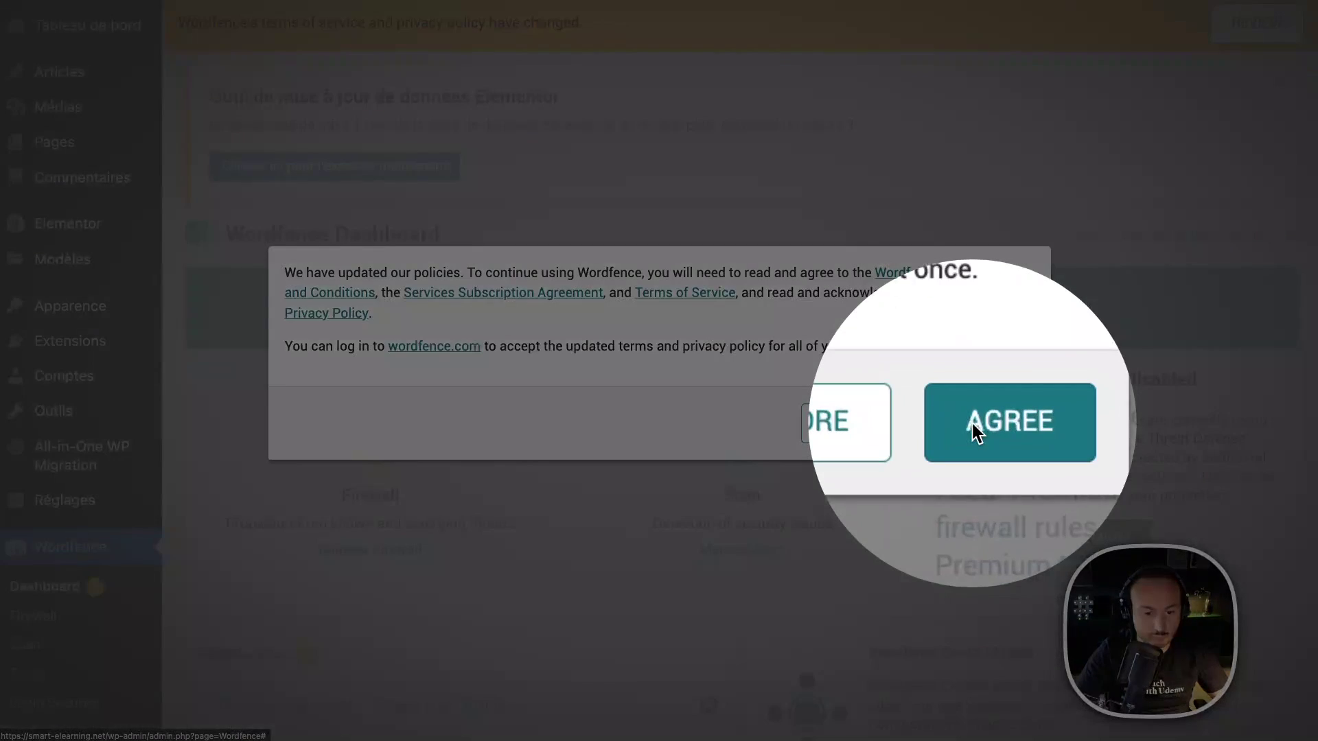
{"action": "left_click", "coordinate": [972, 422]}
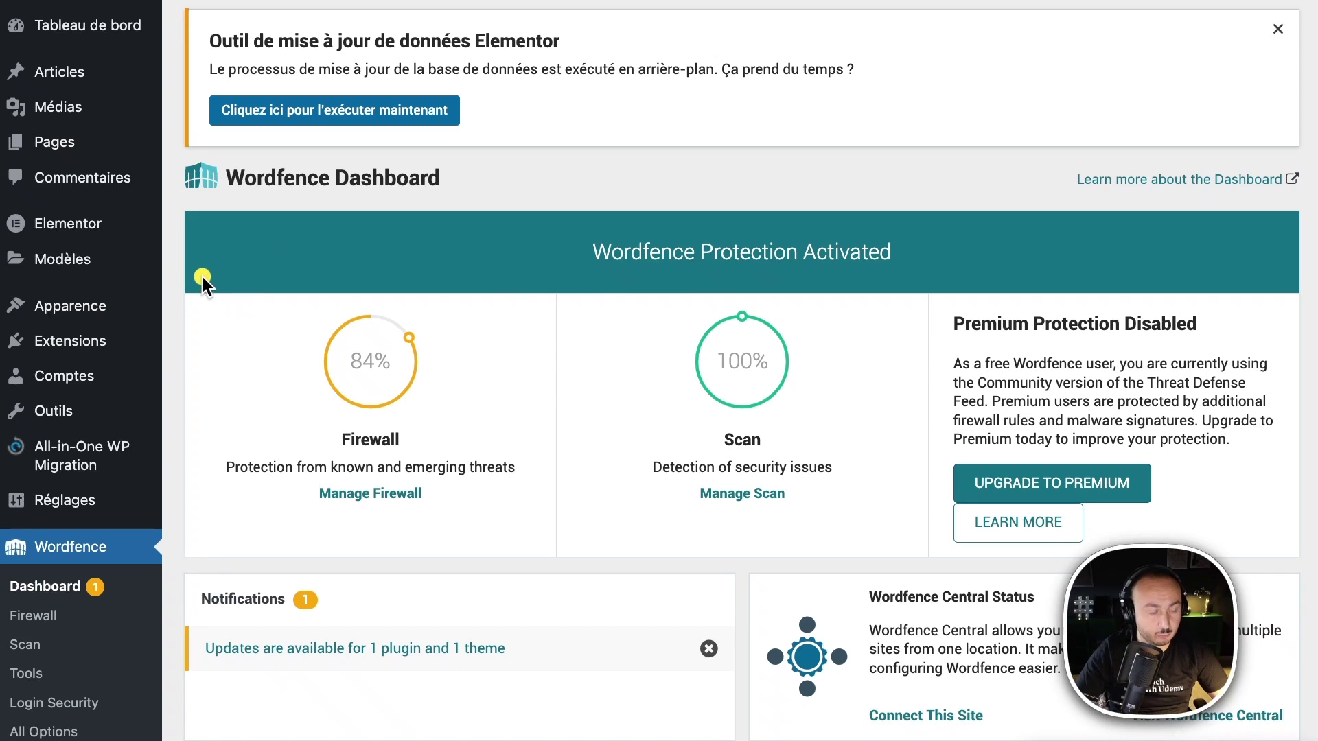
{"action": "mouse_move", "coordinate": [187, 279]}
{"action": "left_mouse_down"}
{"action": "mouse_move", "coordinate": [245, 359]}
{"action": "mouse_move", "coordinate": [384, 464]}
{"action": "mouse_move", "coordinate": [636, 532]}
{"action": "mouse_move", "coordinate": [876, 547]}
{"action": "mouse_move", "coordinate": [548, 537]}
{"action": "mouse_move", "coordinate": [953, 559]}
{"action": "left_mouse_up"}
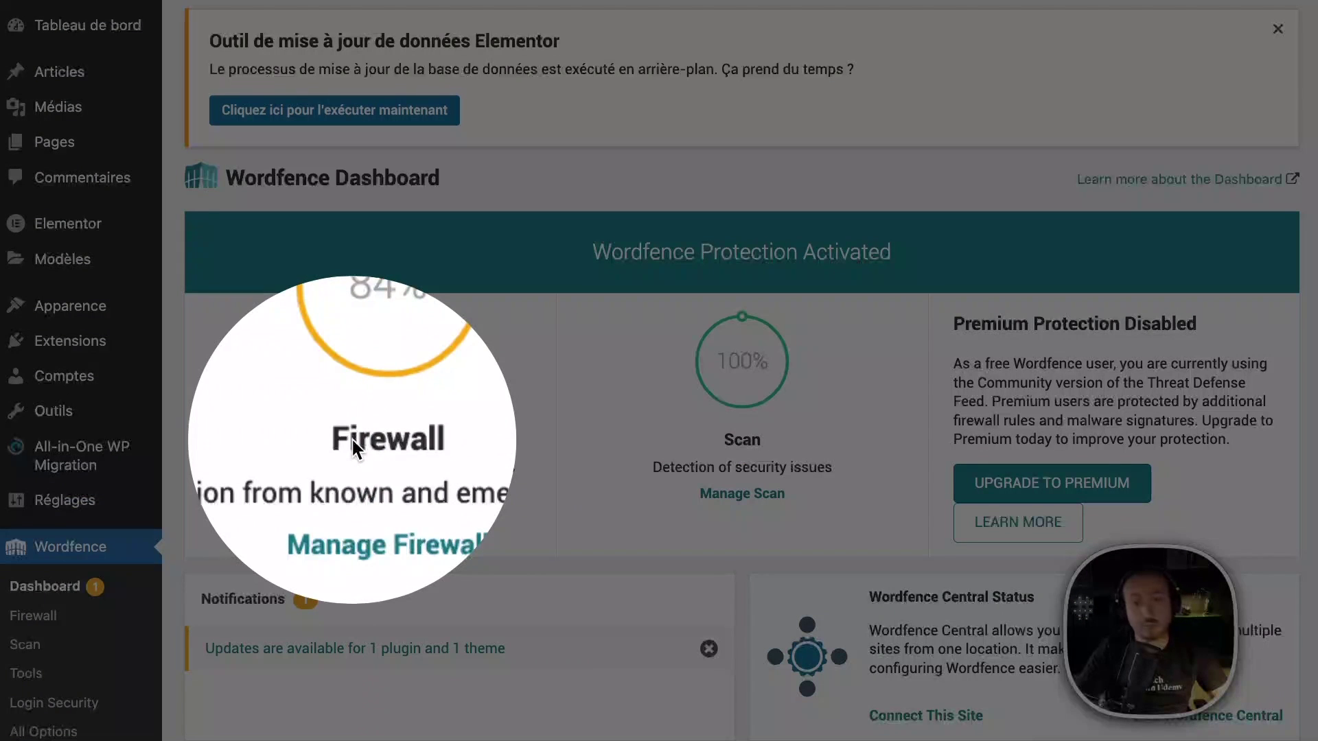
Review the Firewall and Scan status on the Wordfence dashboard and open the notification about available plugin and theme updates
{"action": "left_click", "coordinate": [352, 439]}
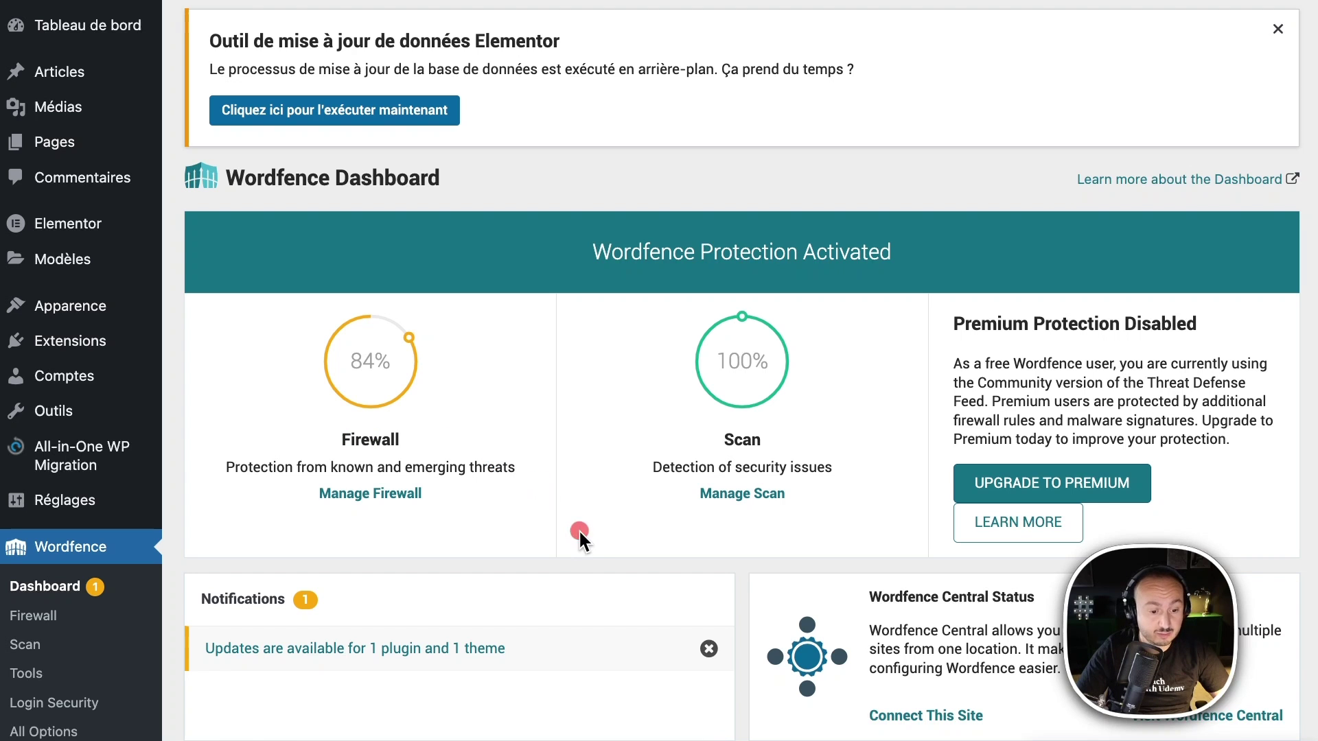
{"action": "scroll", "coordinate": [589, 542], "scroll_direction": "down", "scroll_amount": 4}
{"action": "scroll", "coordinate": [589, 542], "scroll_direction": "down", "scroll_amount": 2}
{"action": "left_click", "coordinate": [273, 310]}
{"action": "left_click_drag", "start_coordinate": [176, 214], "coordinate": [717, 405]}
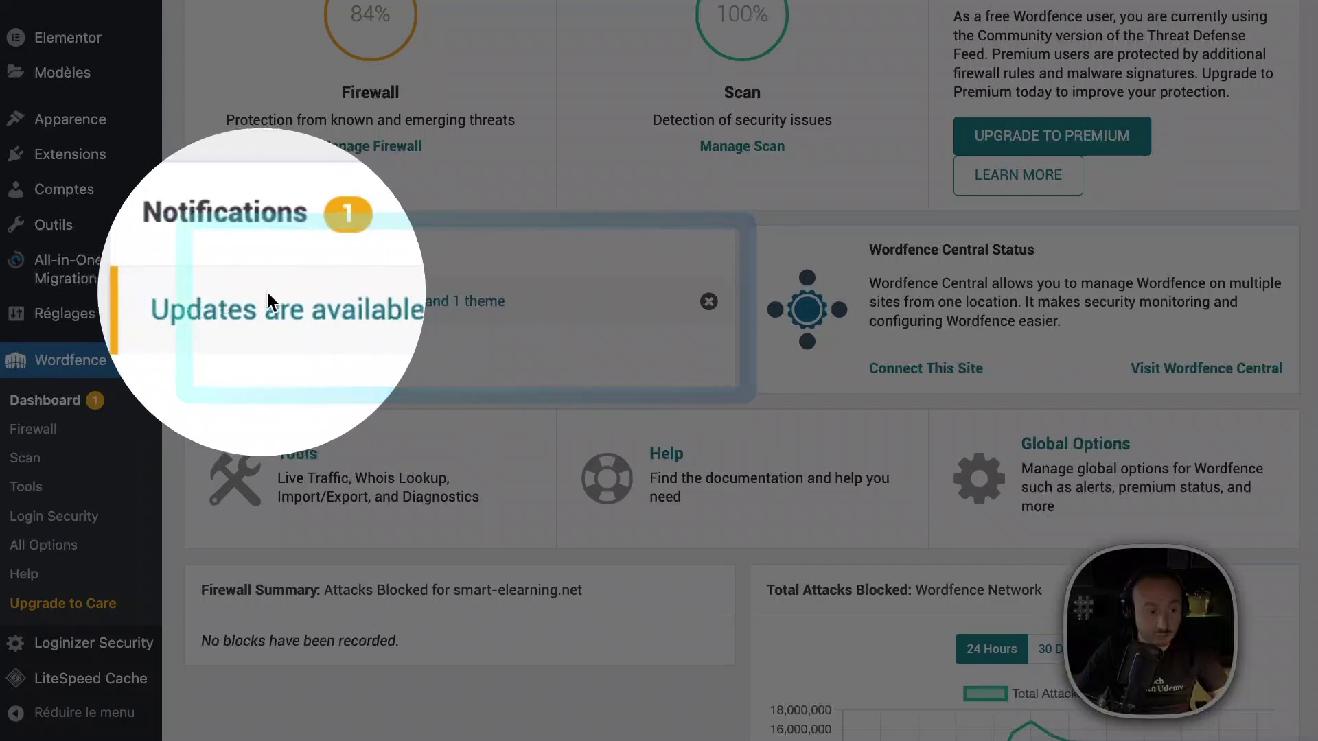
{"action": "left_click", "coordinate": [507, 300]}
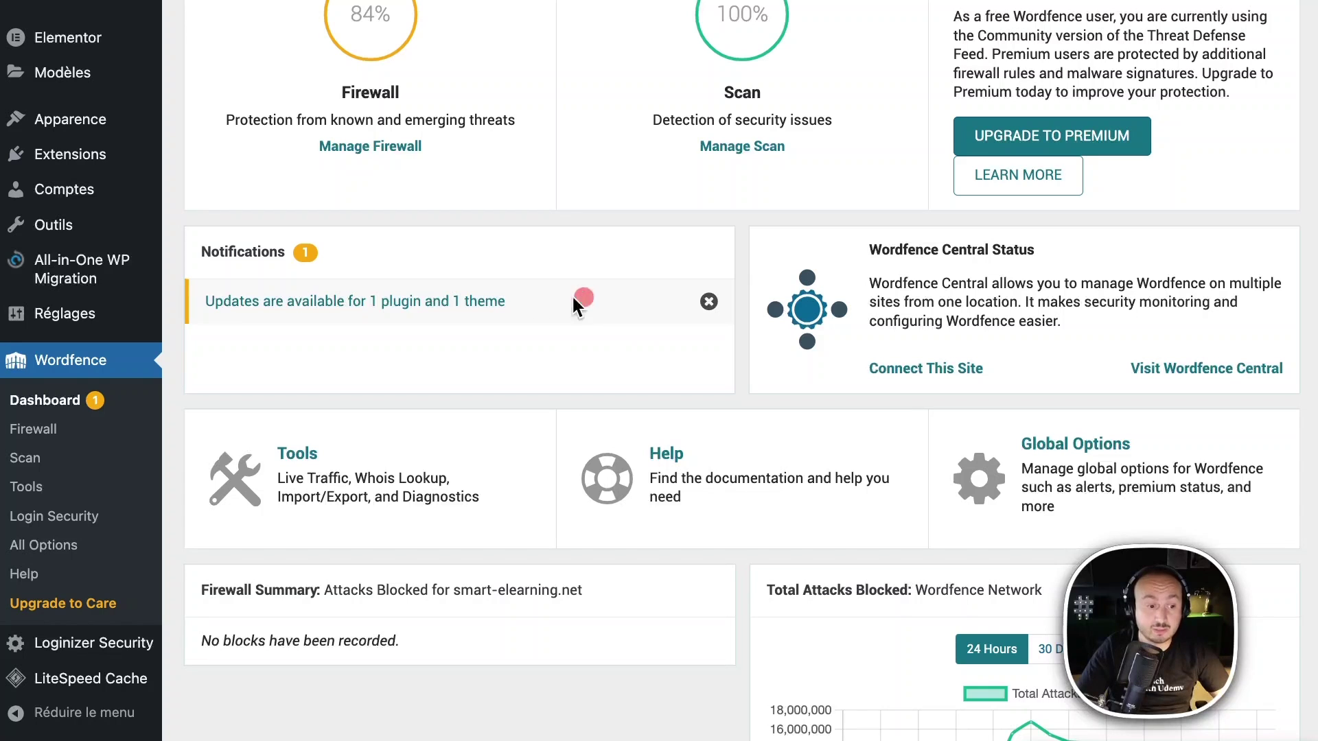
{"action": "left_click", "coordinate": [332, 301]}
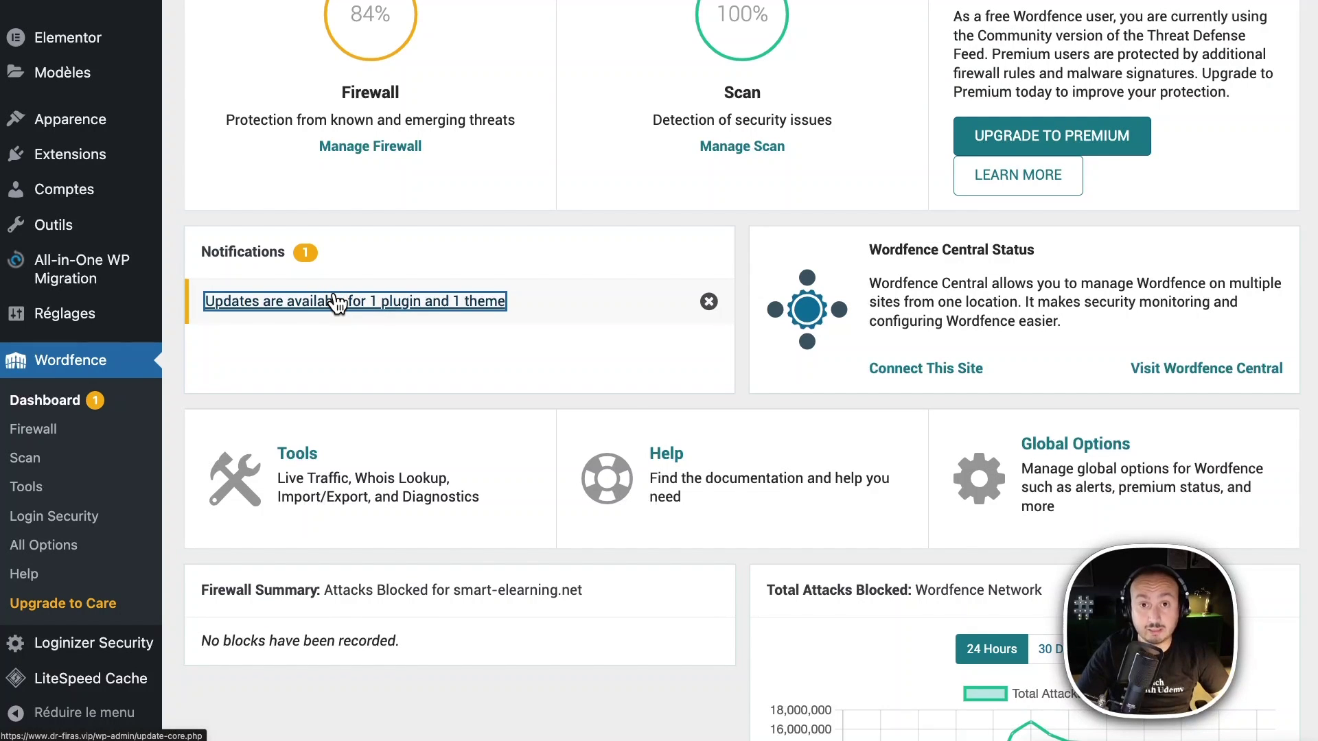
{"action": "left_click", "coordinate": [334, 301]}
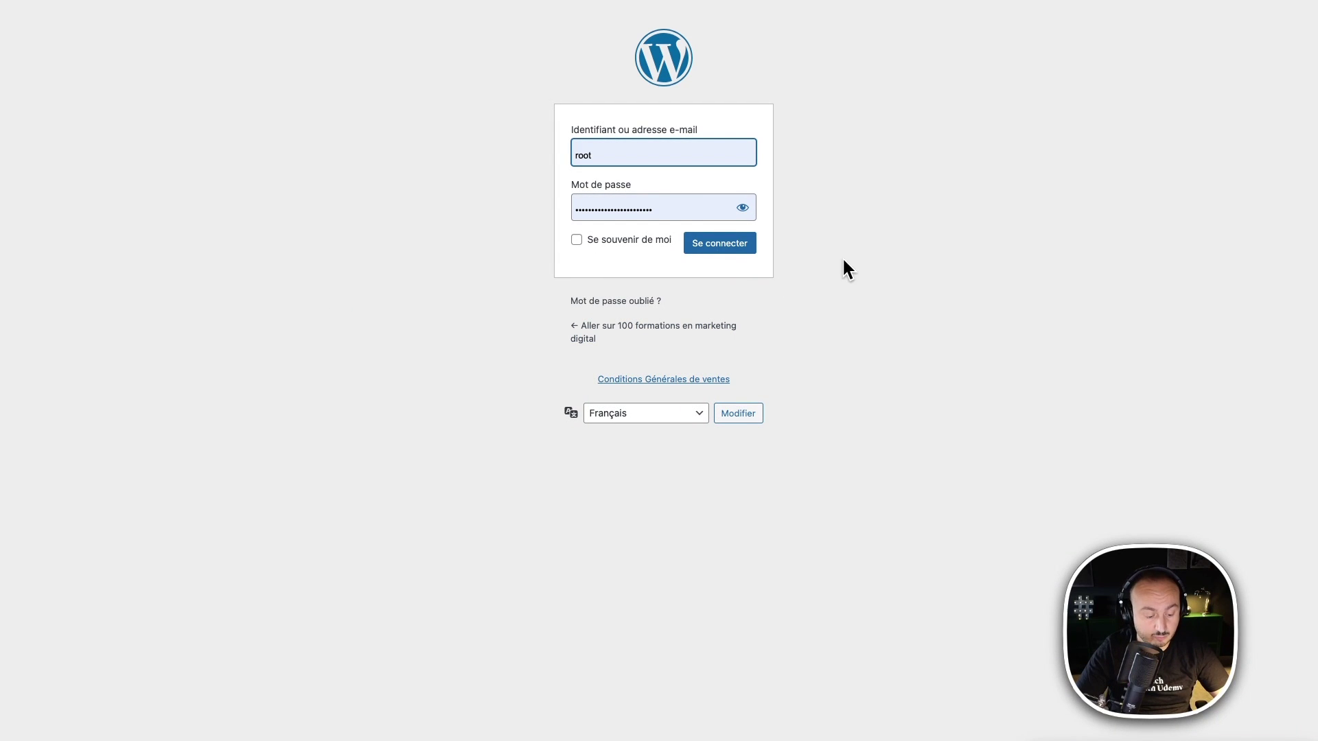
Submit the WordPress login with the prefilled credentials and locate the Wordfence 2FA Code field
{"action": "left_click", "coordinate": [739, 248]}
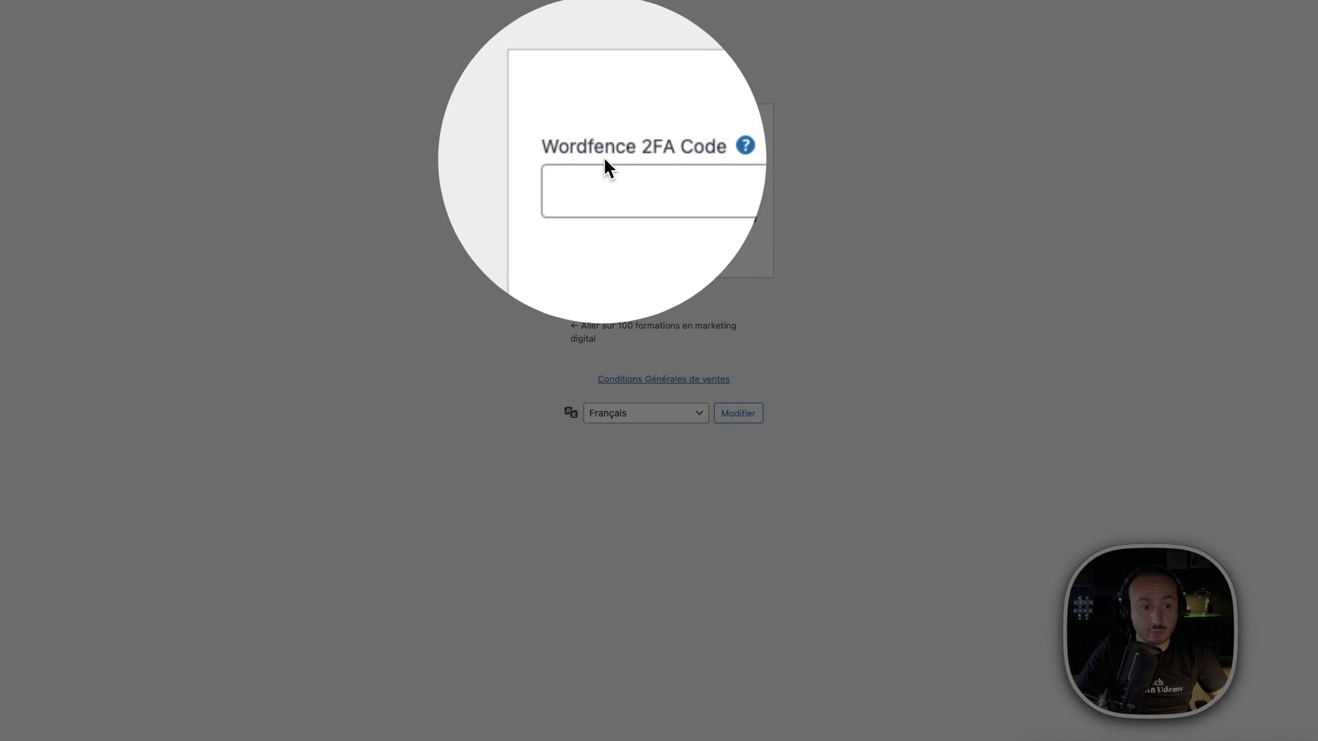
{"action": "left_click", "coordinate": [649, 158]}
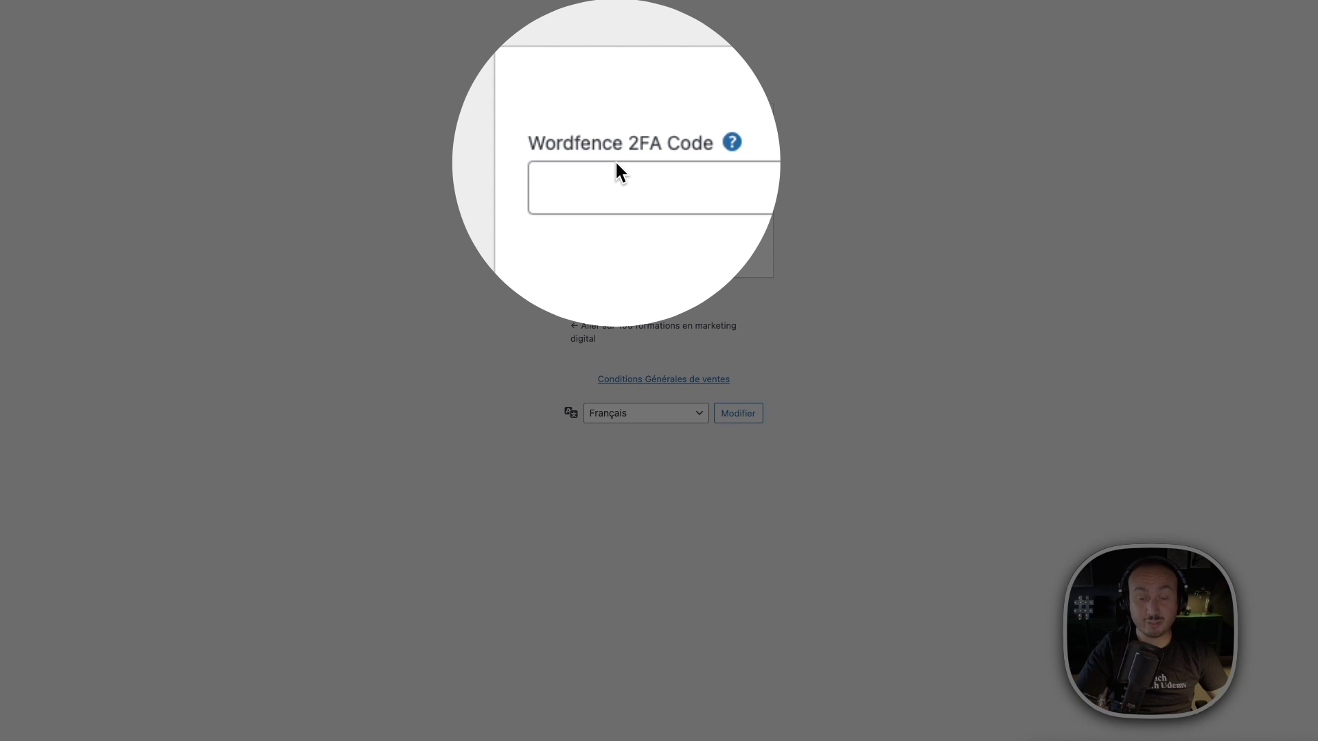
{"action": "left_click", "coordinate": [616, 163]}
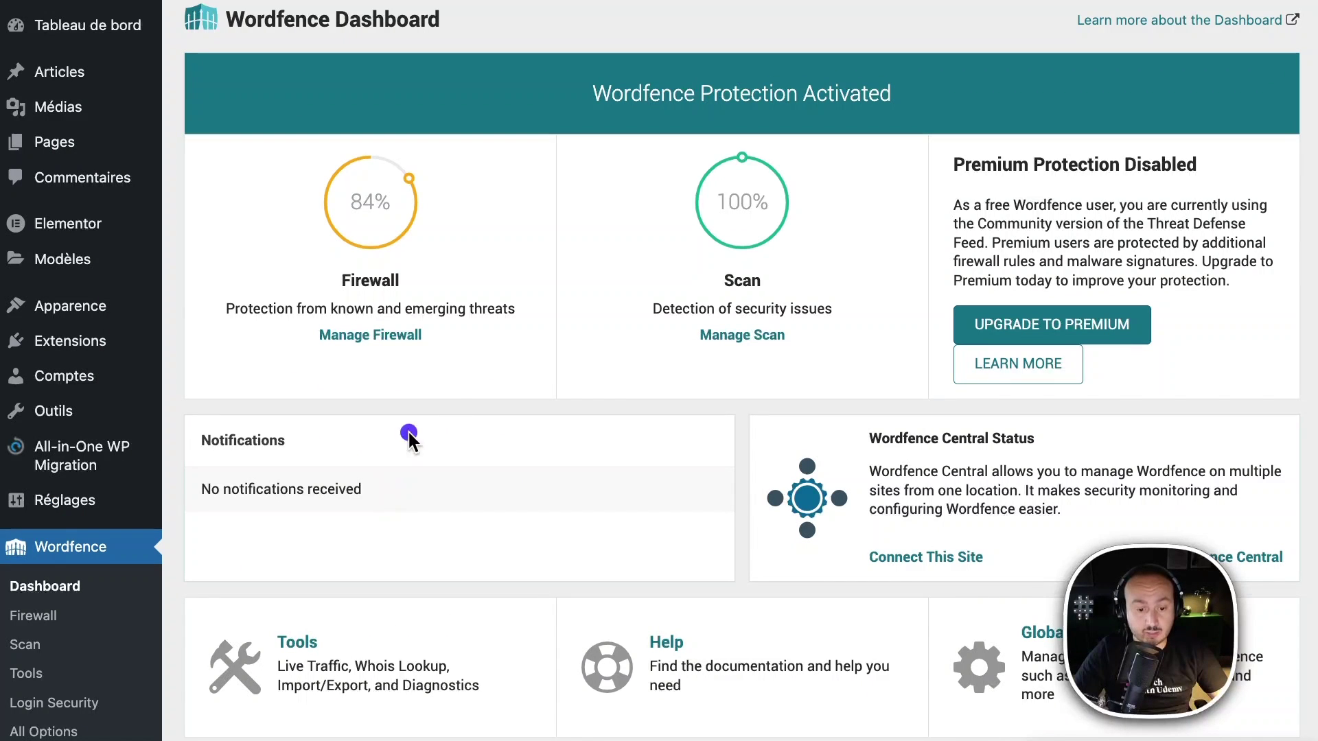
Examine the Tools, Help and Global Options sections and the Total Attacks Blocked chart on the Wordfence dashboard
{"action": "scroll", "coordinate": [618, 343], "scroll_direction": "down", "scroll_amount": 6}
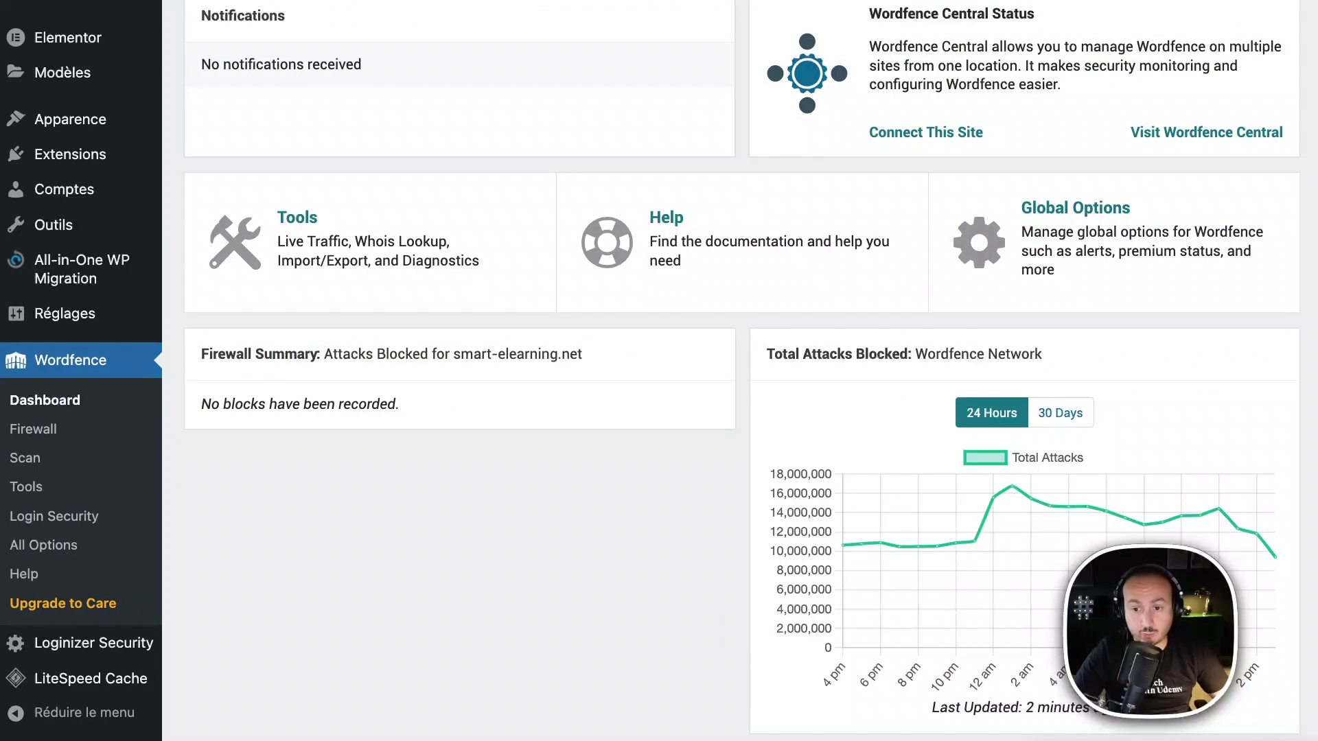
{"action": "mouse_move", "coordinate": [187, 175]}
{"action": "left_mouse_down"}
{"action": "mouse_move", "coordinate": [409, 290]}
{"action": "mouse_move", "coordinate": [578, 305]}
{"action": "mouse_move", "coordinate": [550, 315]}
{"action": "left_mouse_up"}
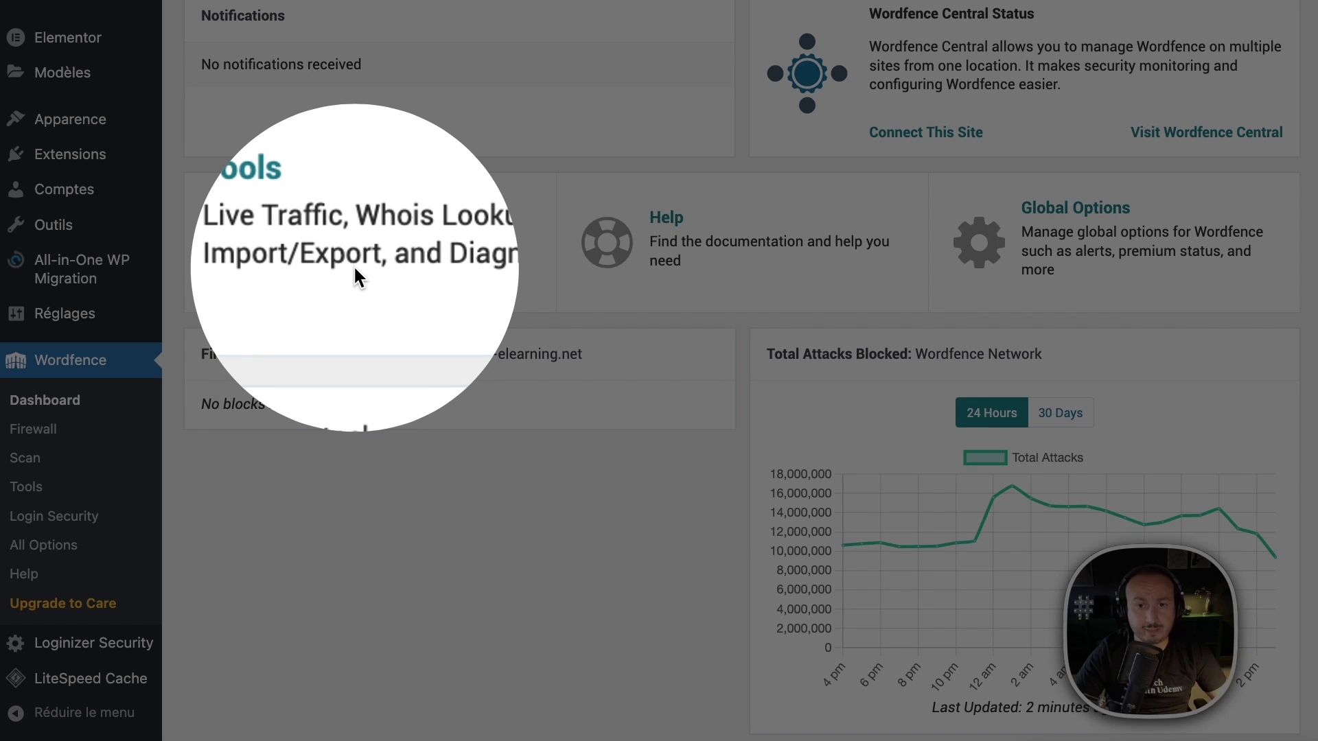
{"action": "left_click", "coordinate": [427, 269]}
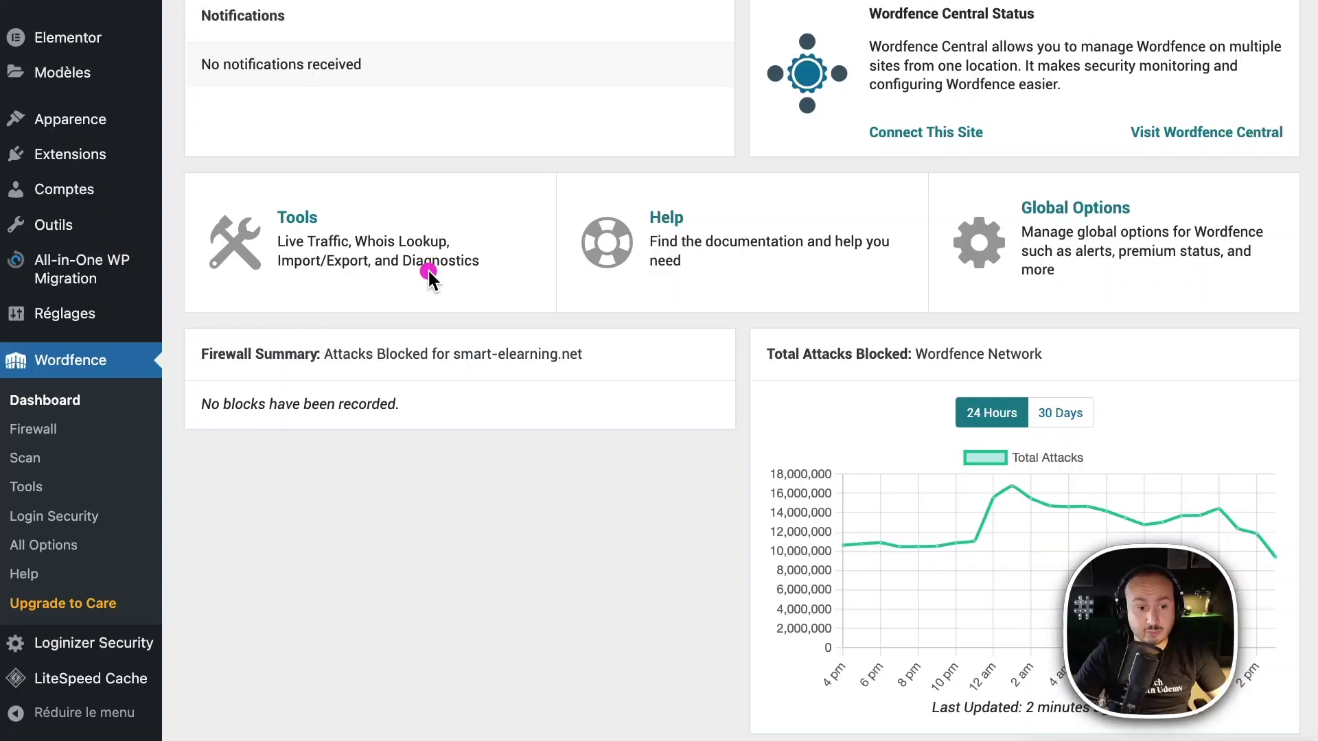
{"action": "left_click", "coordinate": [652, 235]}
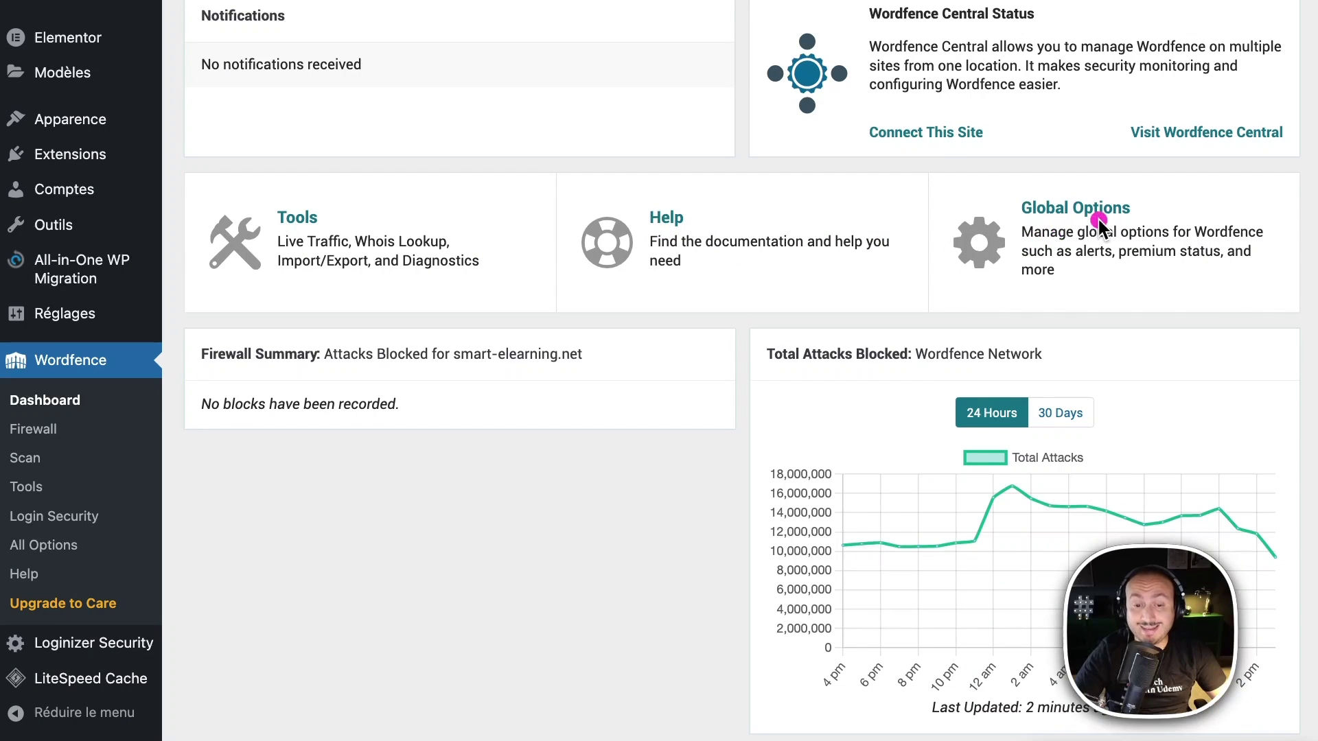
{"action": "left_click", "coordinate": [1098, 219]}
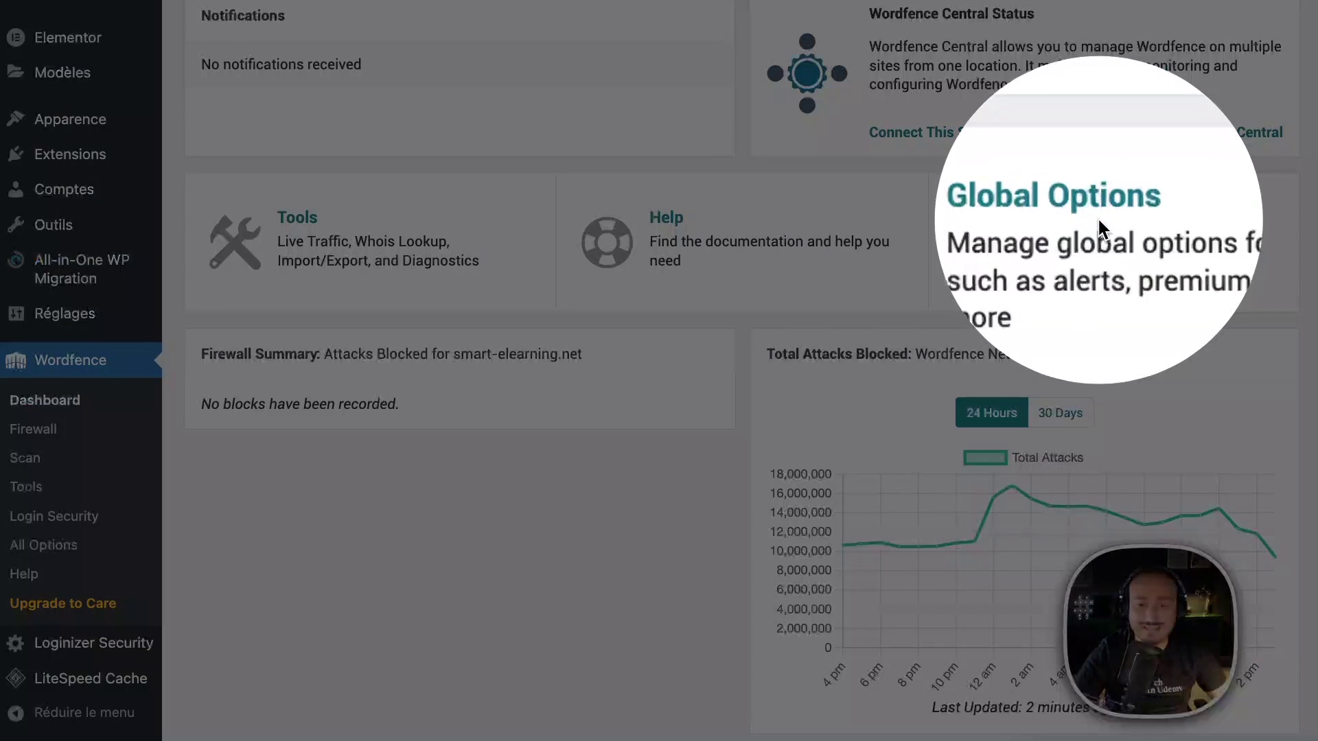
{"action": "left_click", "coordinate": [1063, 231]}
{"action": "mouse_move", "coordinate": [748, 321]}
{"action": "left_mouse_down"}
{"action": "mouse_move", "coordinate": [828, 420]}
{"action": "mouse_move", "coordinate": [1105, 690]}
{"action": "mouse_move", "coordinate": [1309, 735]}
{"action": "left_mouse_up"}
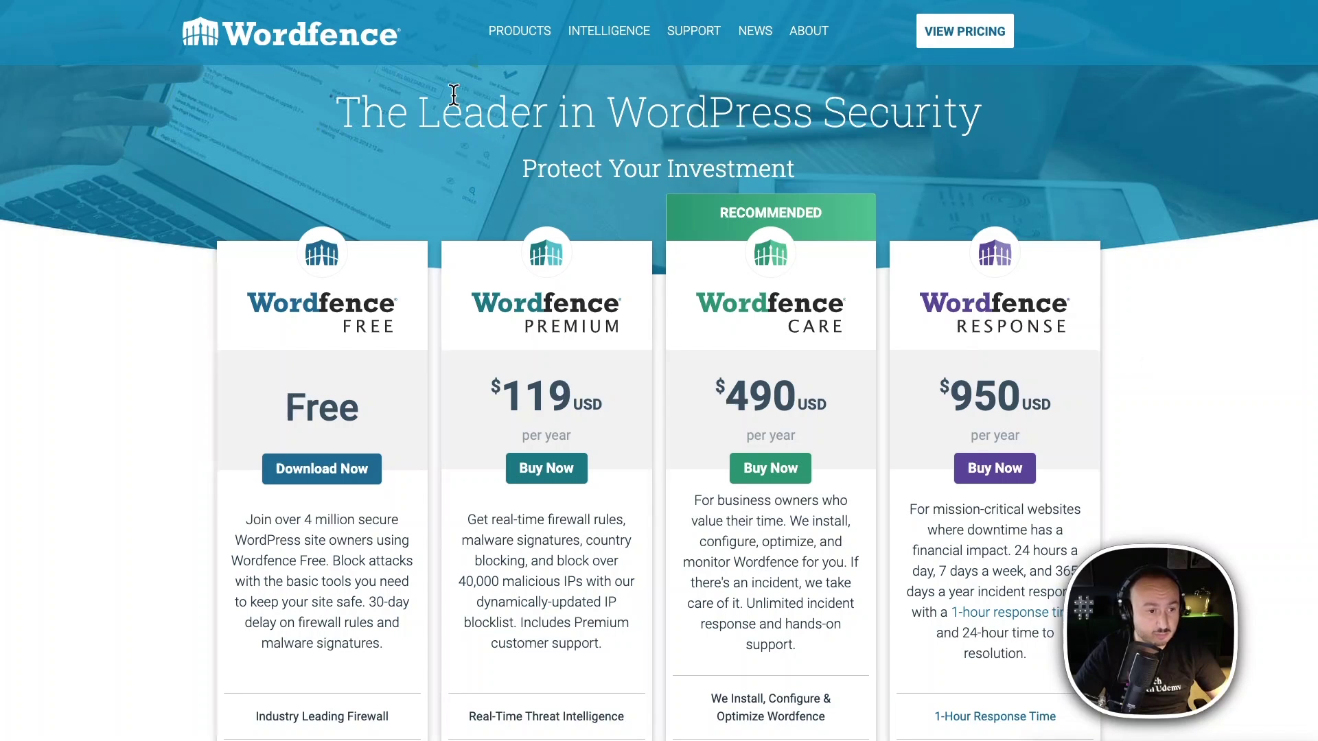
Open the Wordfence website's home page and read its attack statistics, Wordfence Central, blog news and Why choose Wordfence sections
{"action": "left_click", "coordinate": [317, 34]}
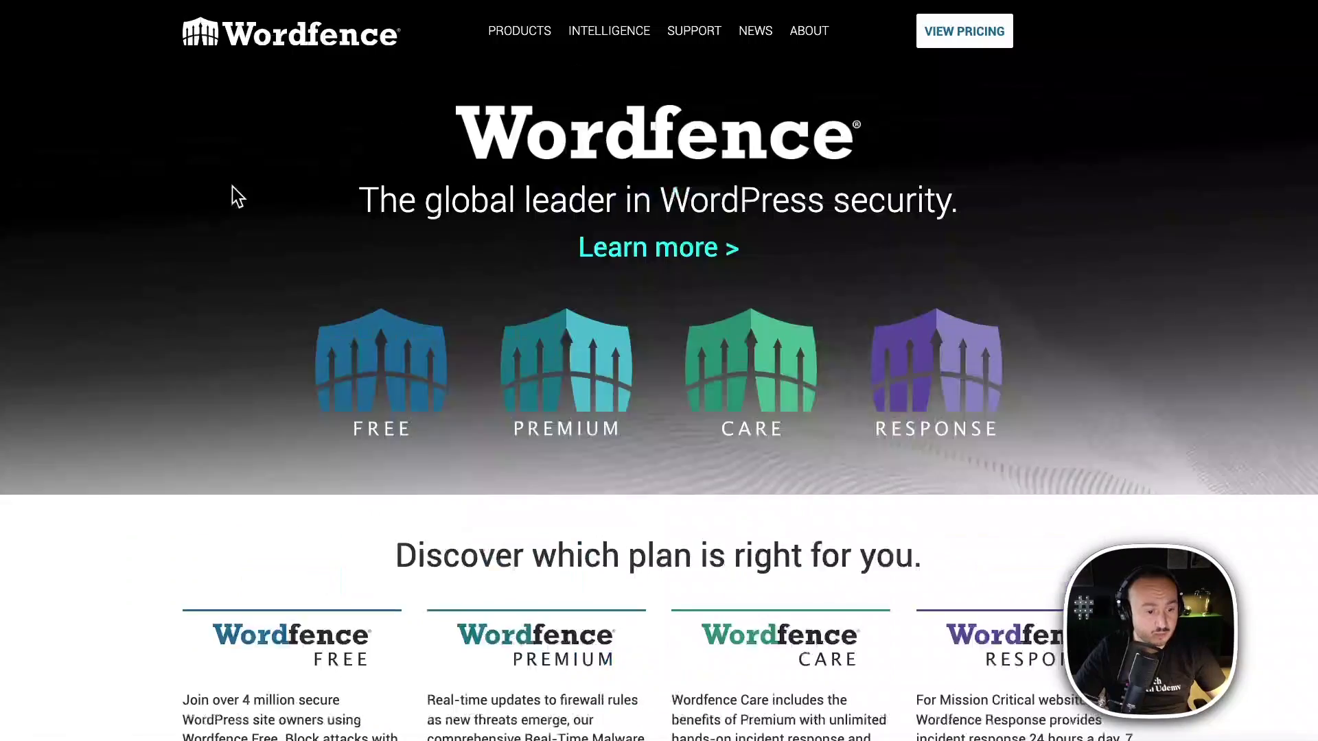
{"action": "scroll", "coordinate": [232, 187], "scroll_direction": "down", "scroll_amount": 12}
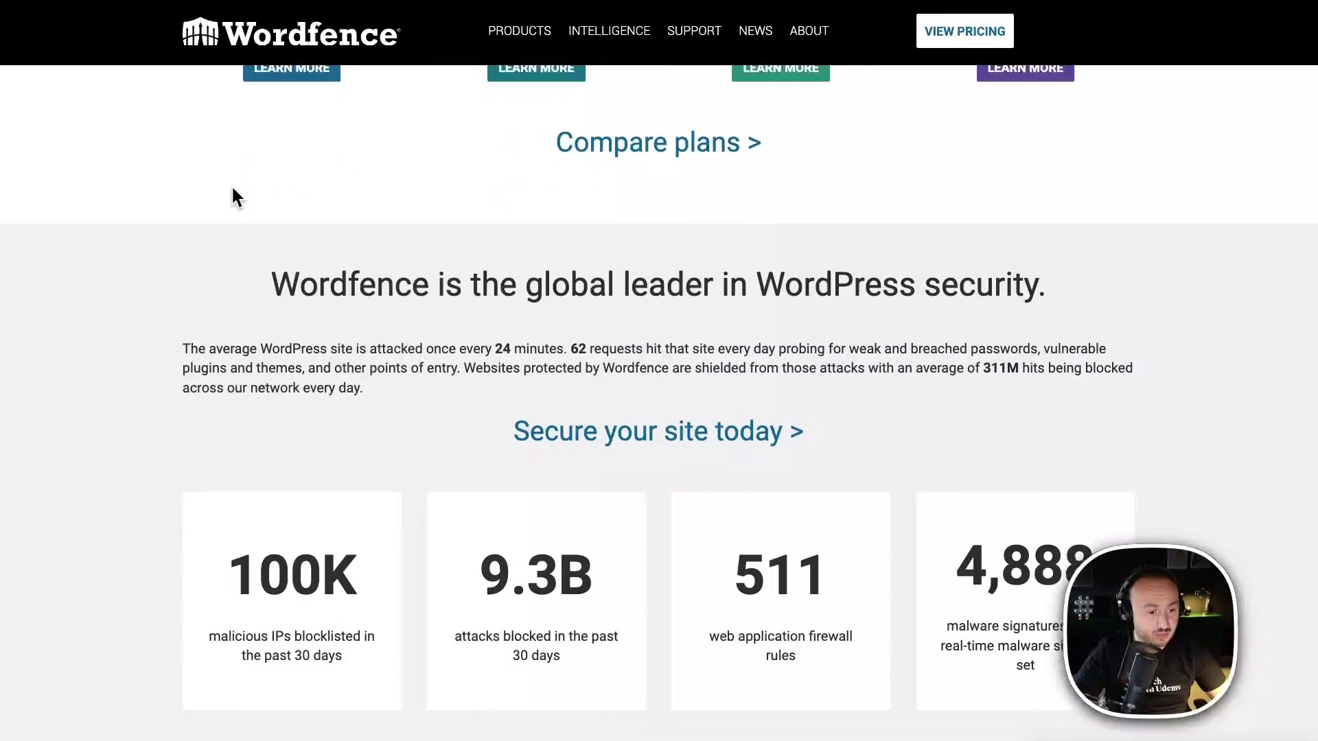
{"action": "scroll", "coordinate": [234, 193], "scroll_direction": "down", "scroll_amount": 3}
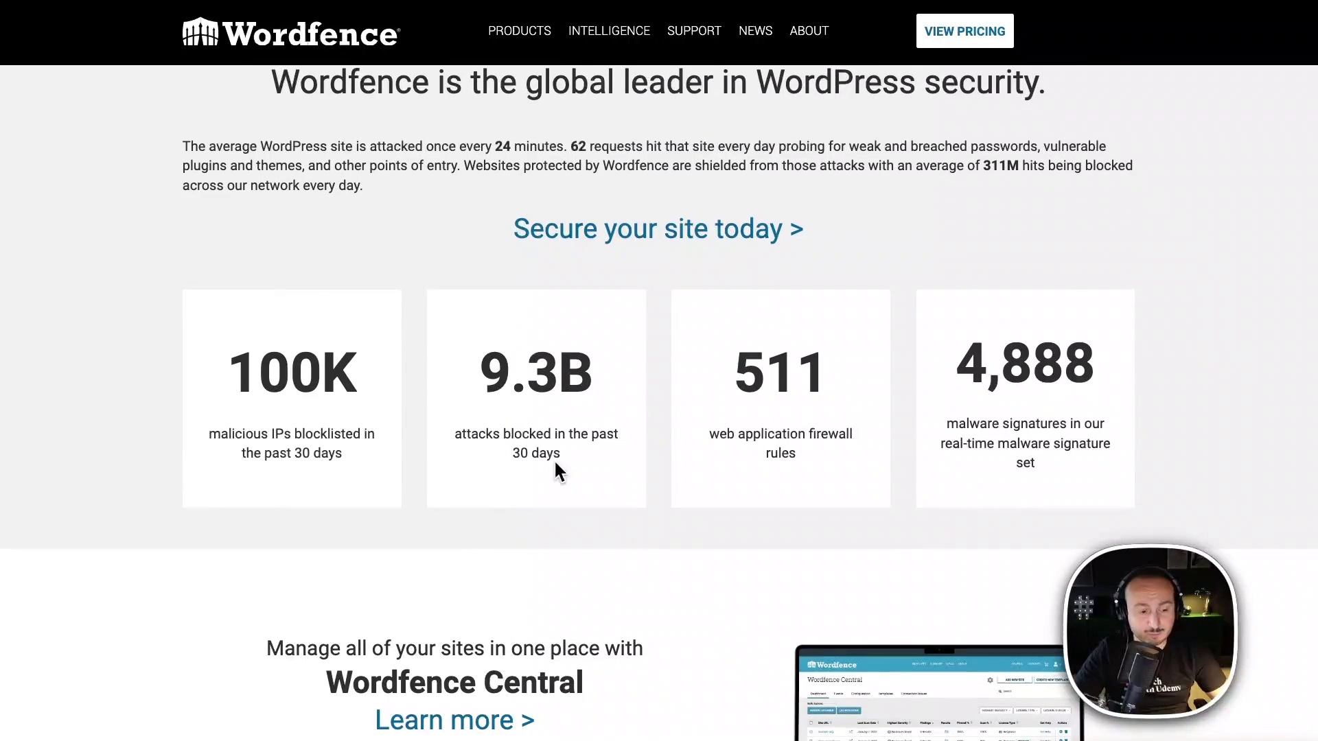
{"action": "left_click_drag", "start_coordinate": [511, 453], "coordinate": [630, 457]}
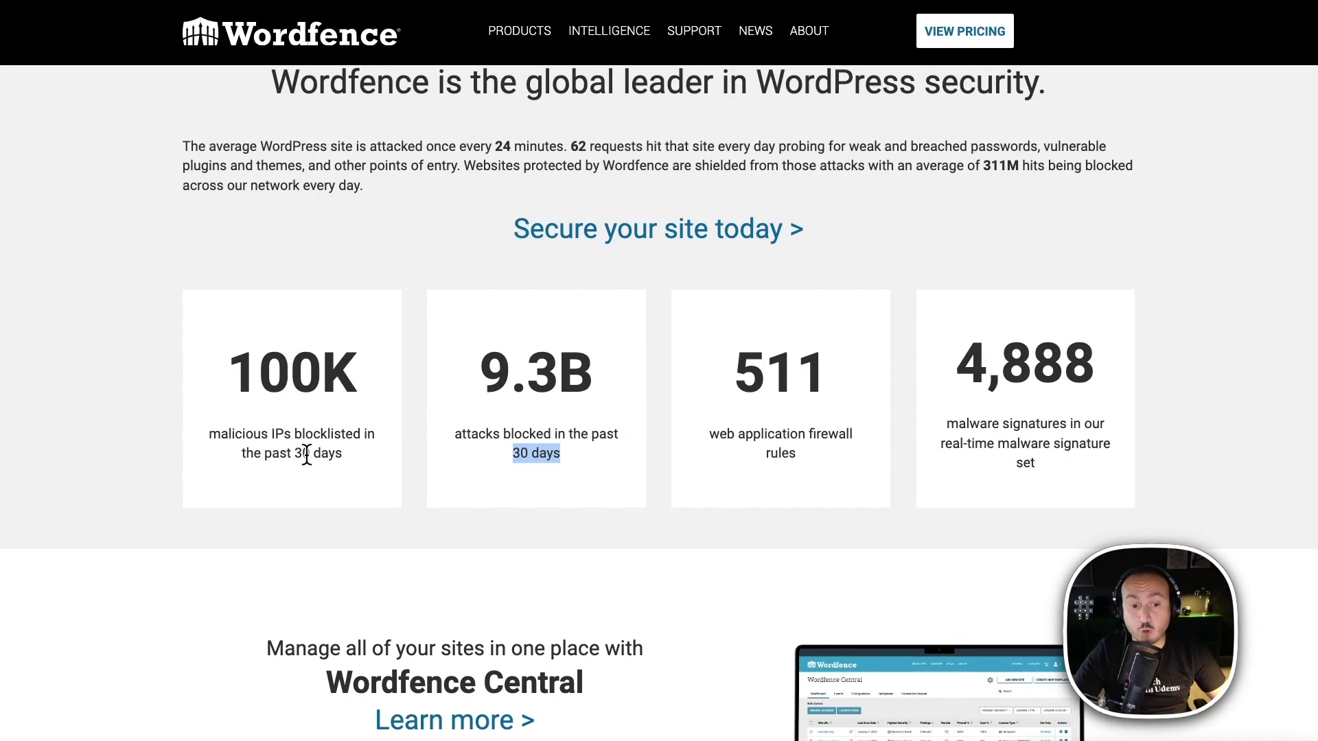
{"action": "scroll", "coordinate": [810, 508], "scroll_direction": "down", "scroll_amount": 1}
{"action": "scroll", "coordinate": [810, 510], "scroll_direction": "down", "scroll_amount": 15}
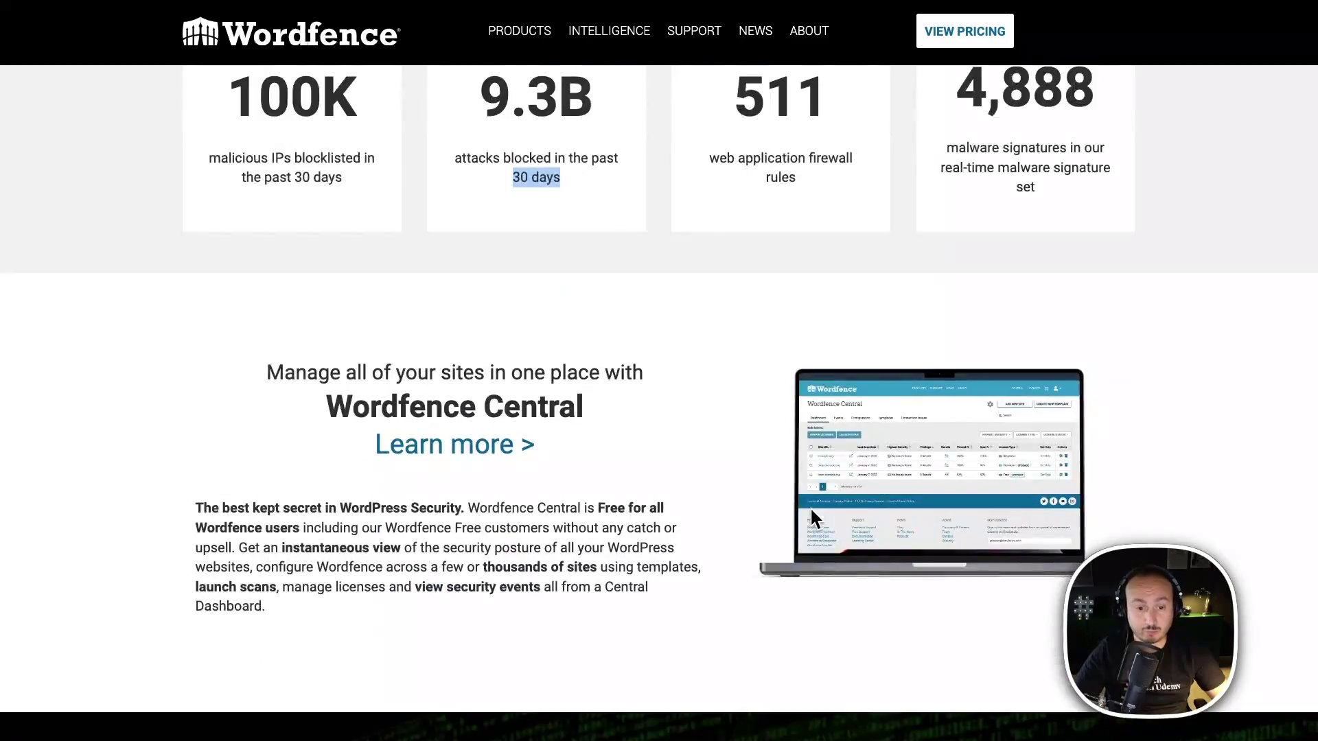
{"action": "scroll", "coordinate": [805, 520], "scroll_direction": "down", "scroll_amount": 20}
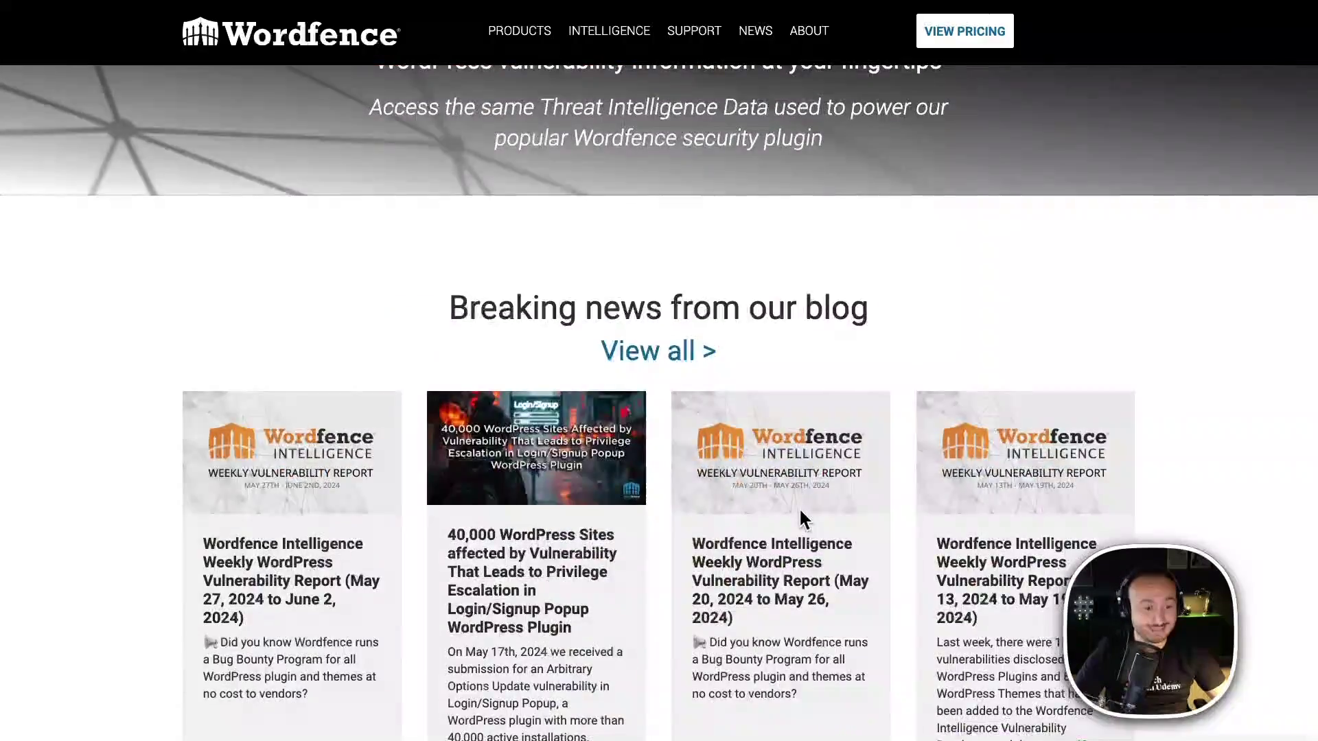
{"action": "scroll", "coordinate": [796, 520], "scroll_direction": "down", "scroll_amount": 10}
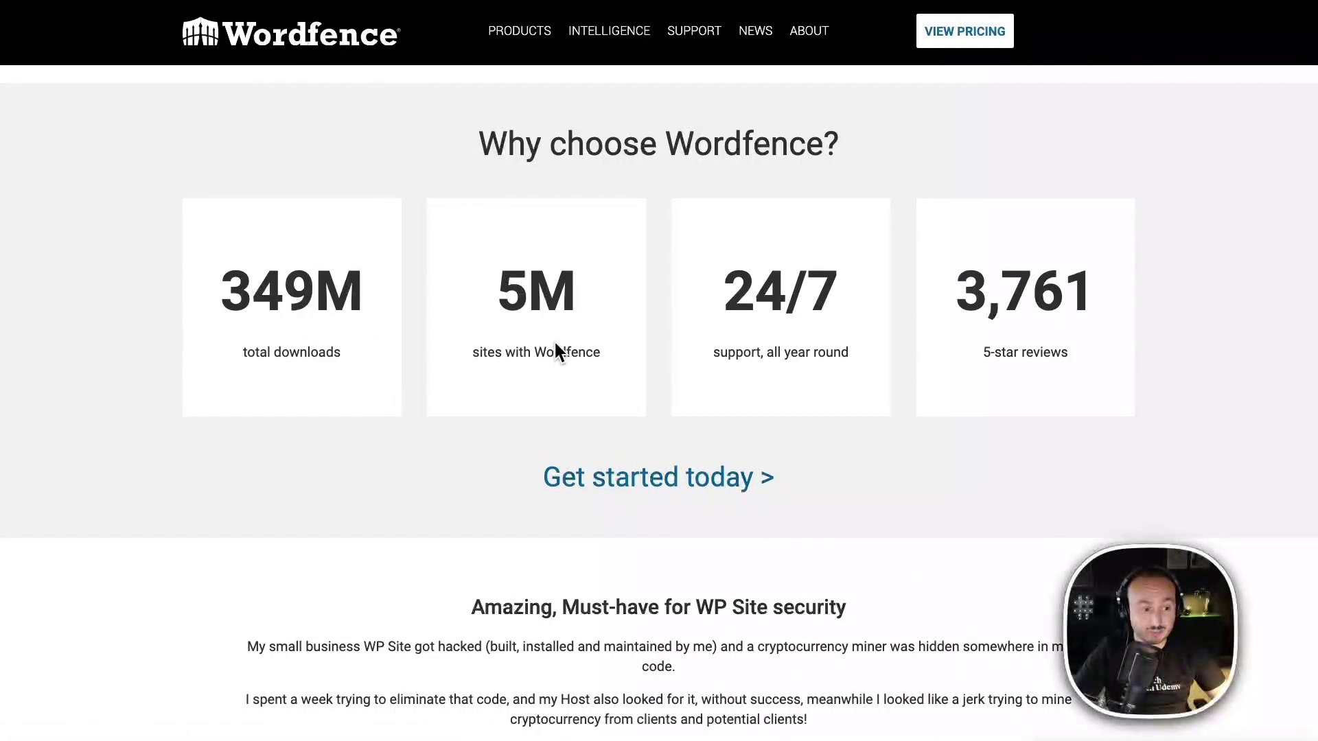
{"action": "scroll", "coordinate": [480, 398], "scroll_direction": "down", "scroll_amount": 1}
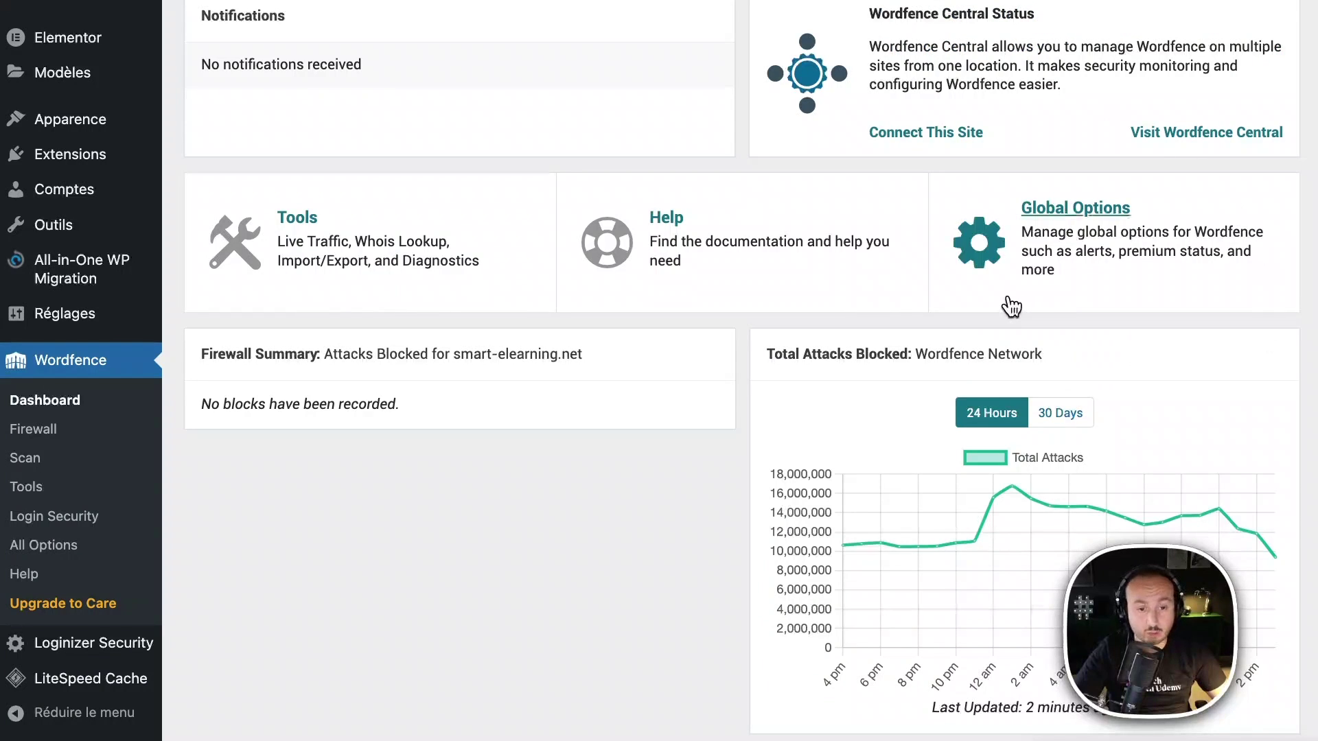
Open scan management from the Wordfence dashboard and examine the Scan Type, Malware Signatures and Reputation Checks status
{"action": "scroll", "coordinate": [988, 302], "scroll_direction": "up", "scroll_amount": 3}
{"action": "scroll", "coordinate": [977, 303], "scroll_direction": "up", "scroll_amount": 3}
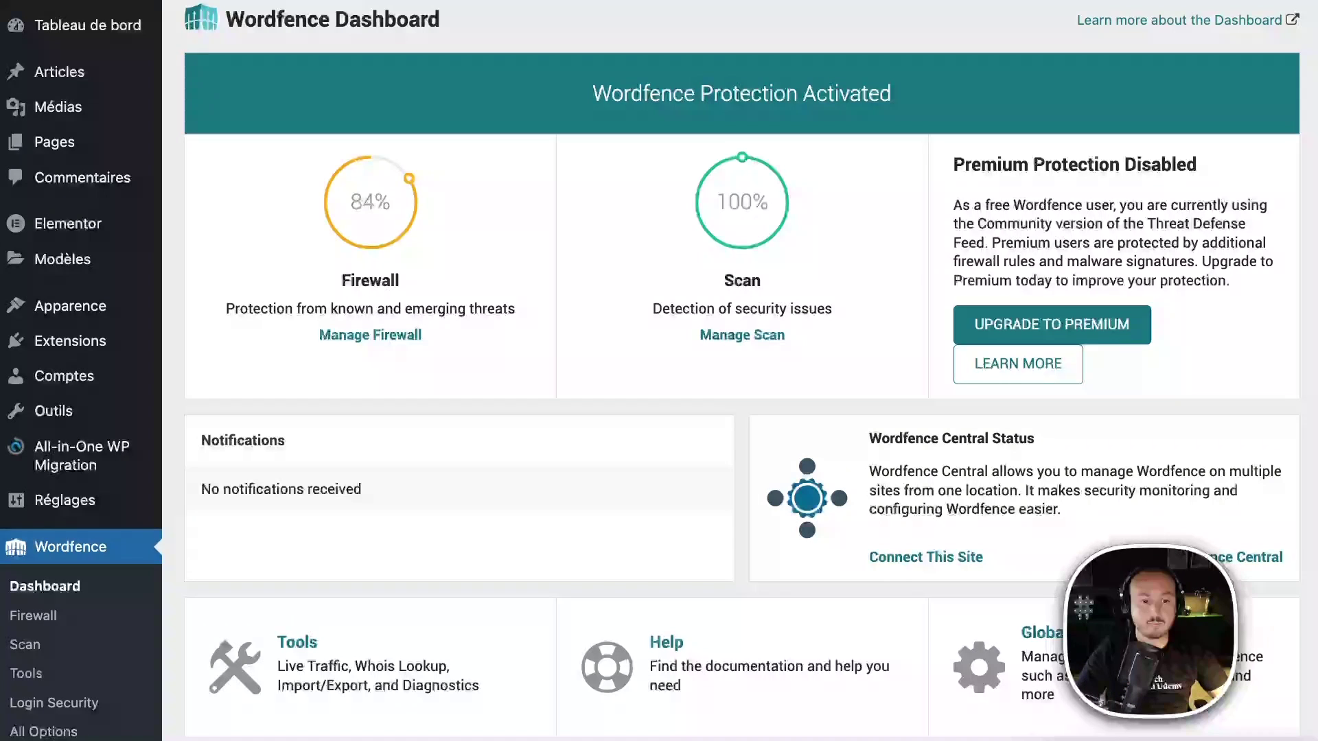
{"action": "left_click", "coordinate": [754, 335]}
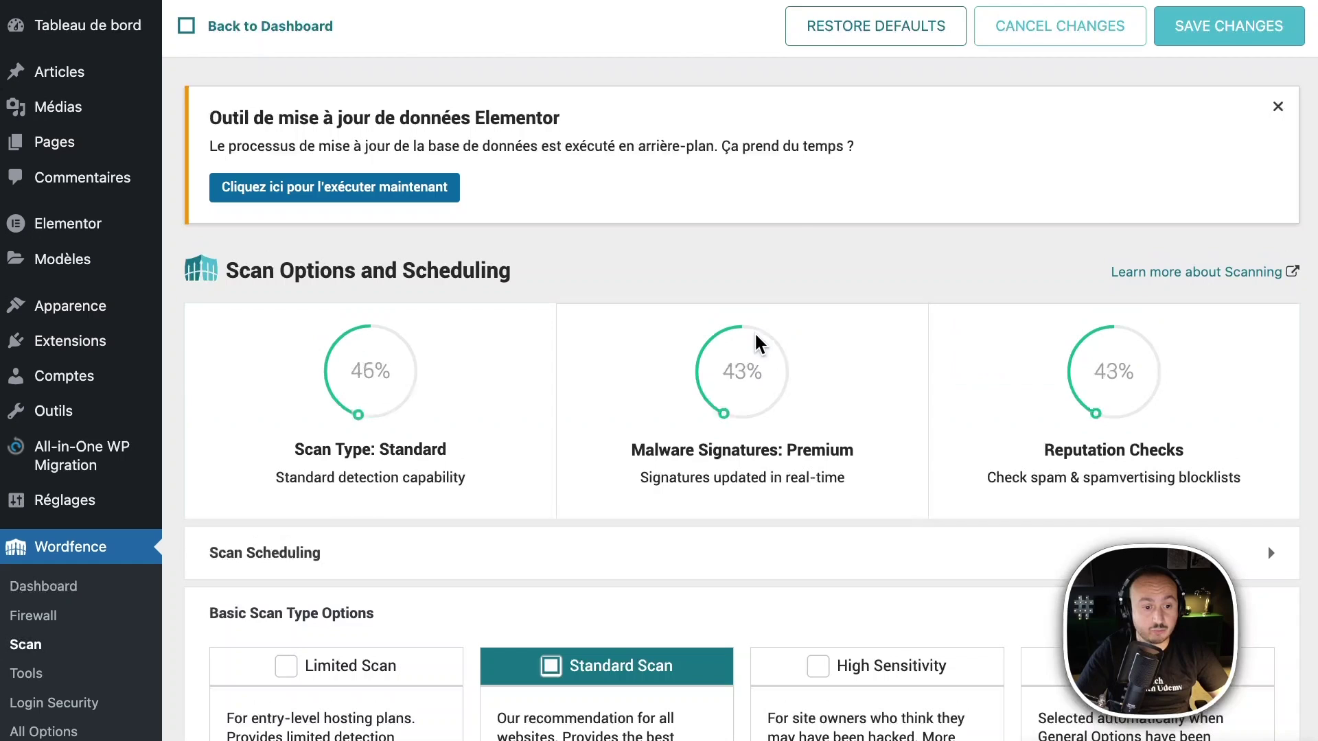
{"action": "mouse_move", "coordinate": [757, 343]}
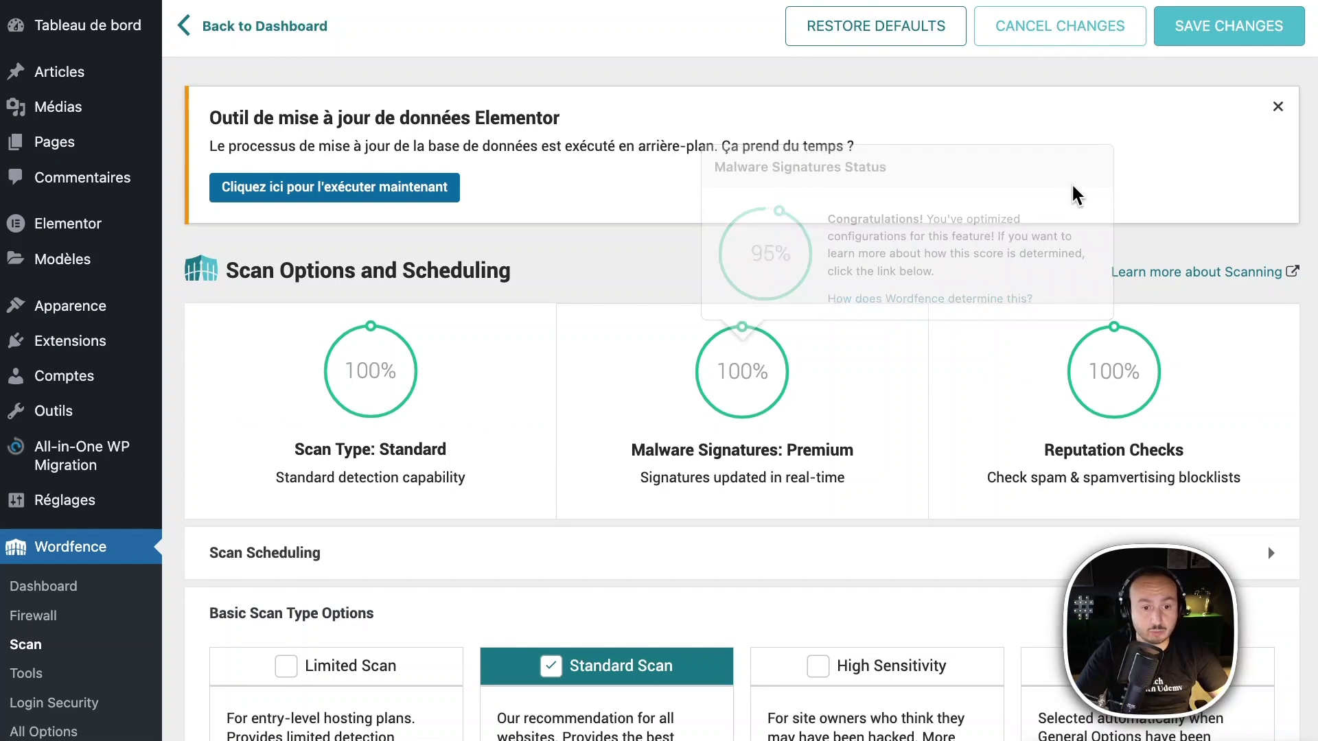
{"action": "mouse_move", "coordinate": [353, 377]}
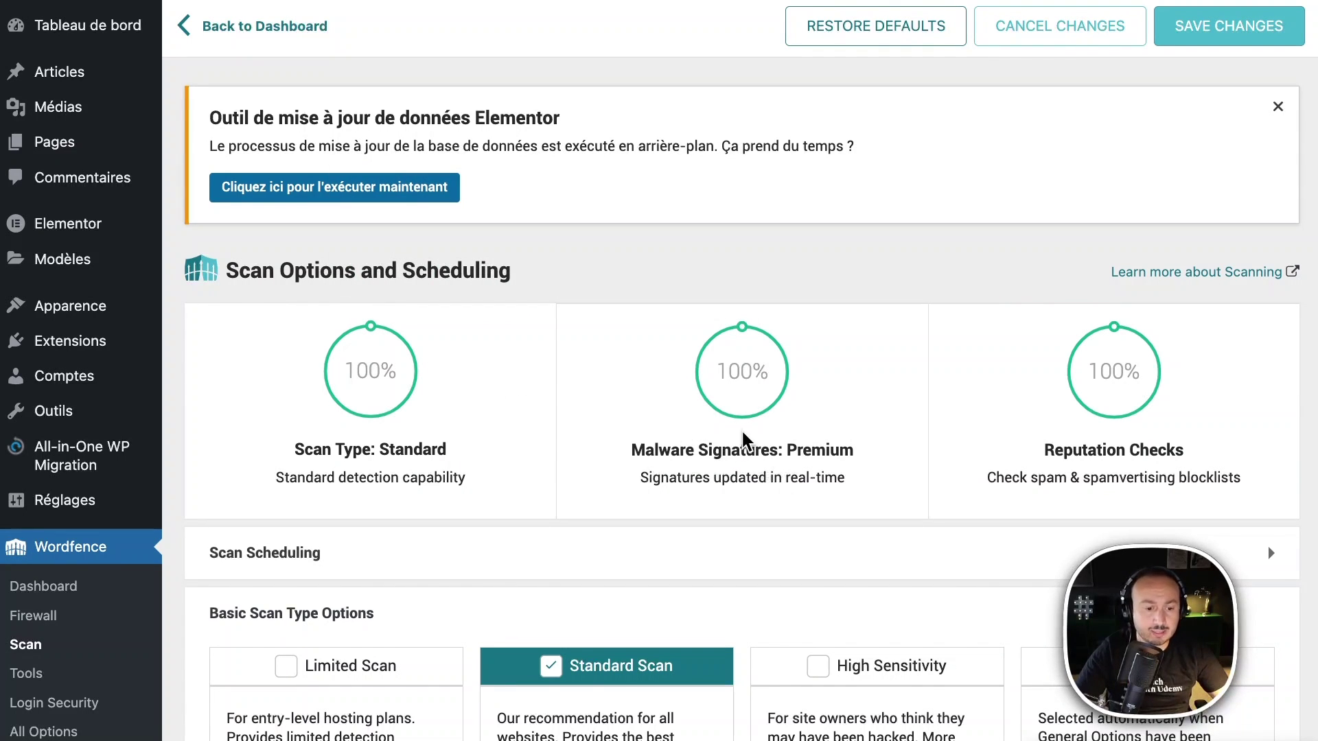
{"action": "left_click_drag", "start_coordinate": [796, 450], "coordinate": [854, 453]}
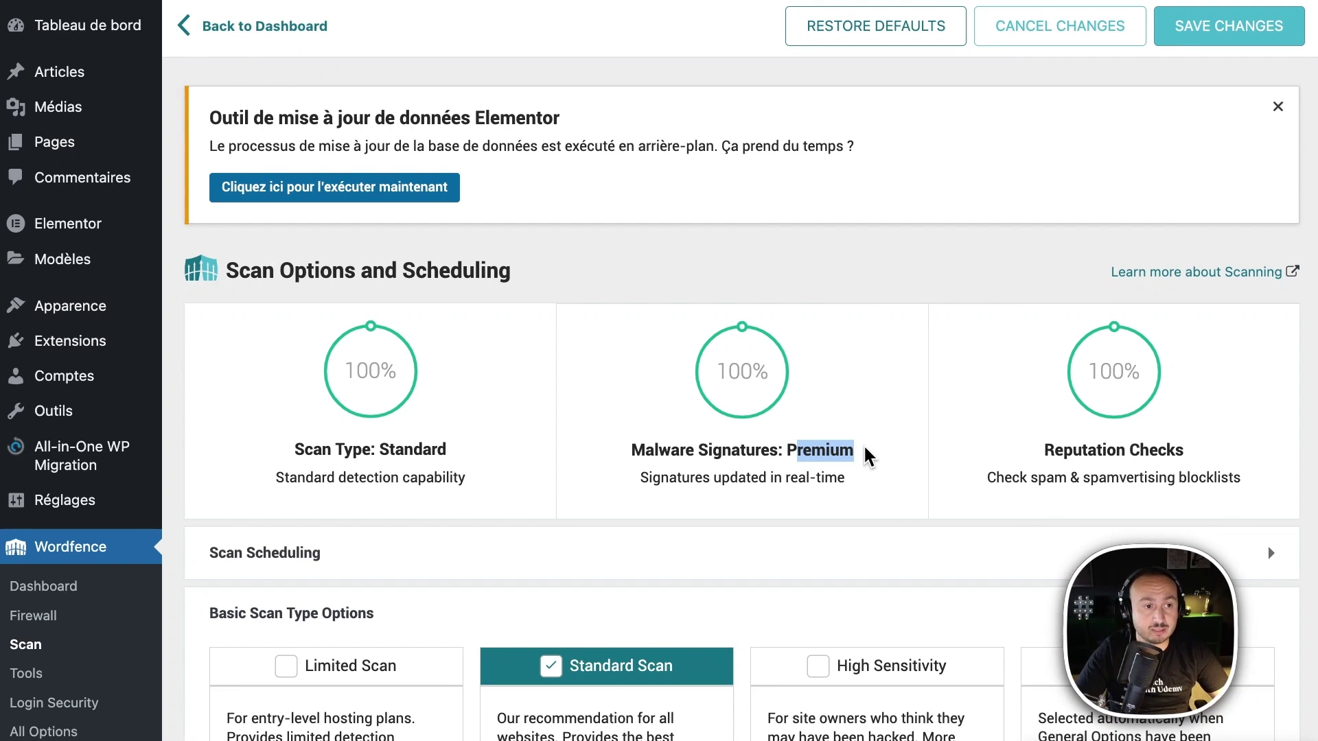
{"action": "scroll", "coordinate": [890, 438], "scroll_direction": "down", "scroll_amount": 1}
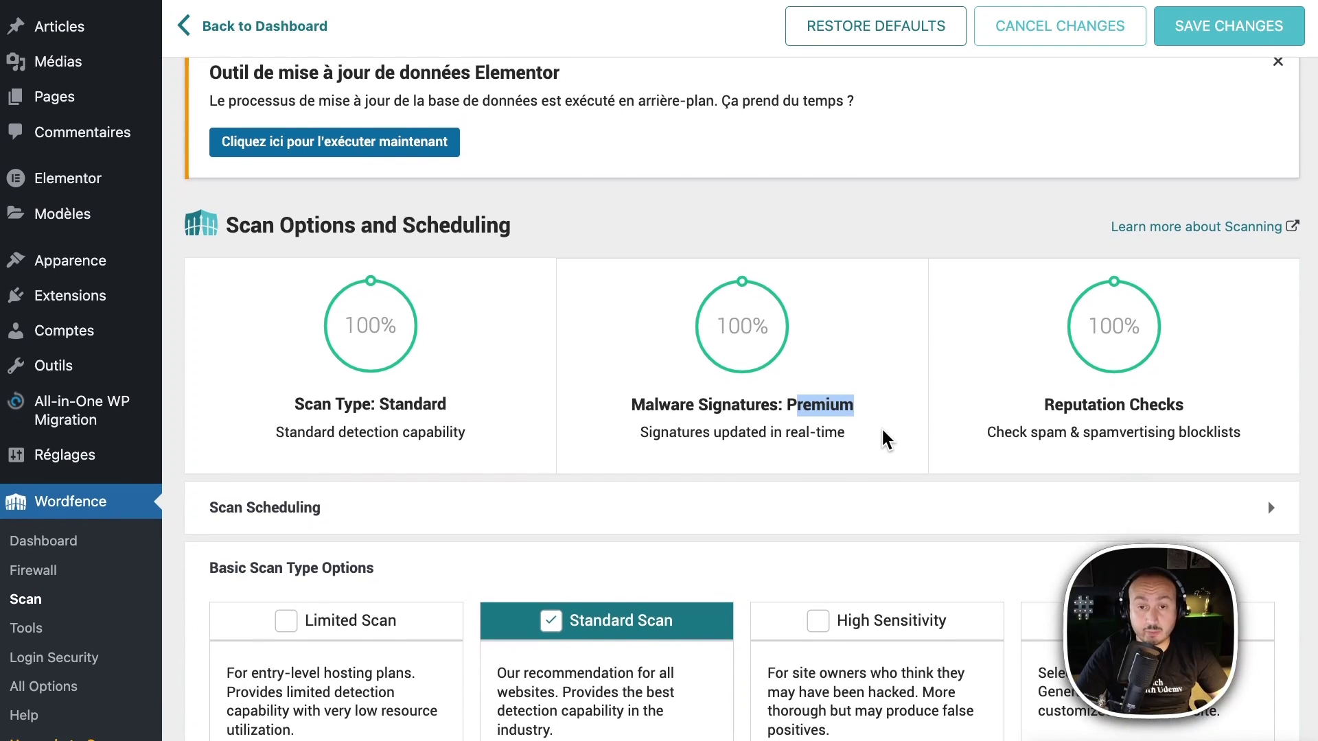
{"action": "scroll", "coordinate": [885, 439], "scroll_direction": "down", "scroll_amount": 1}
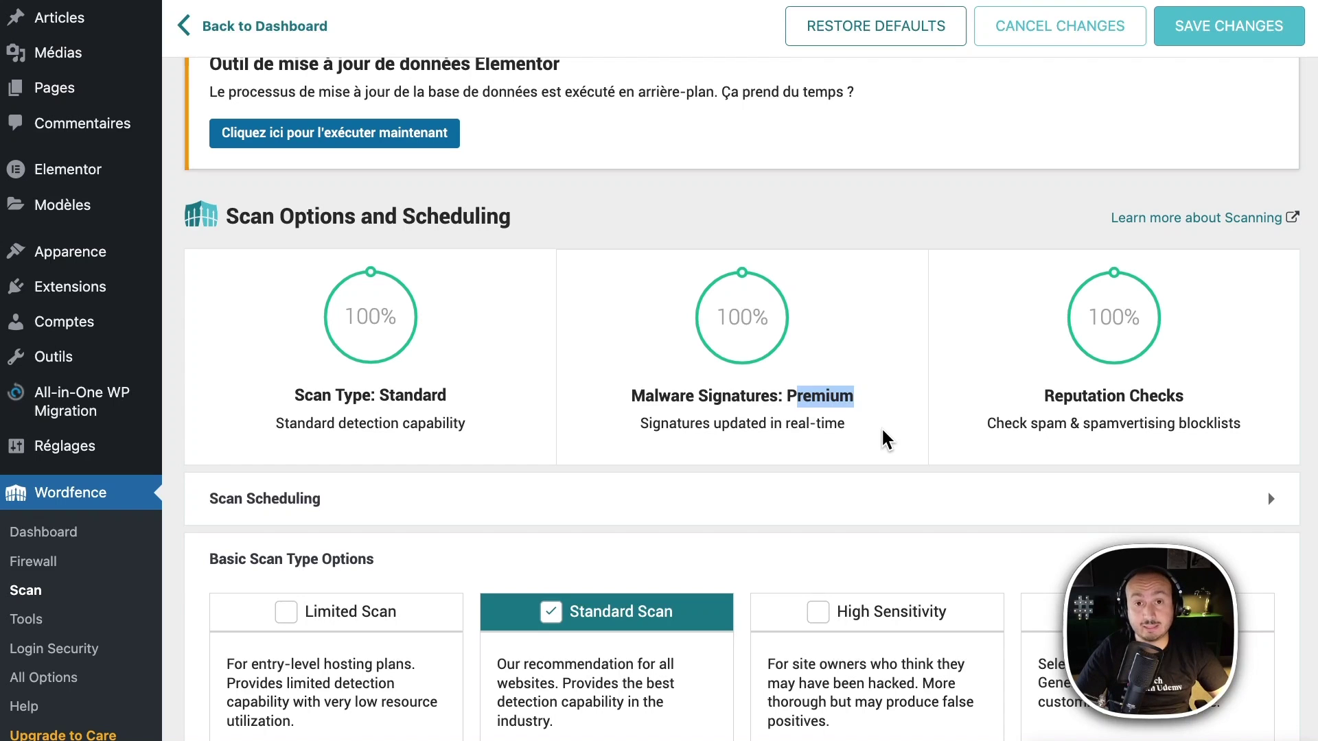
{"action": "scroll", "coordinate": [883, 432], "scroll_direction": "down", "scroll_amount": 2}
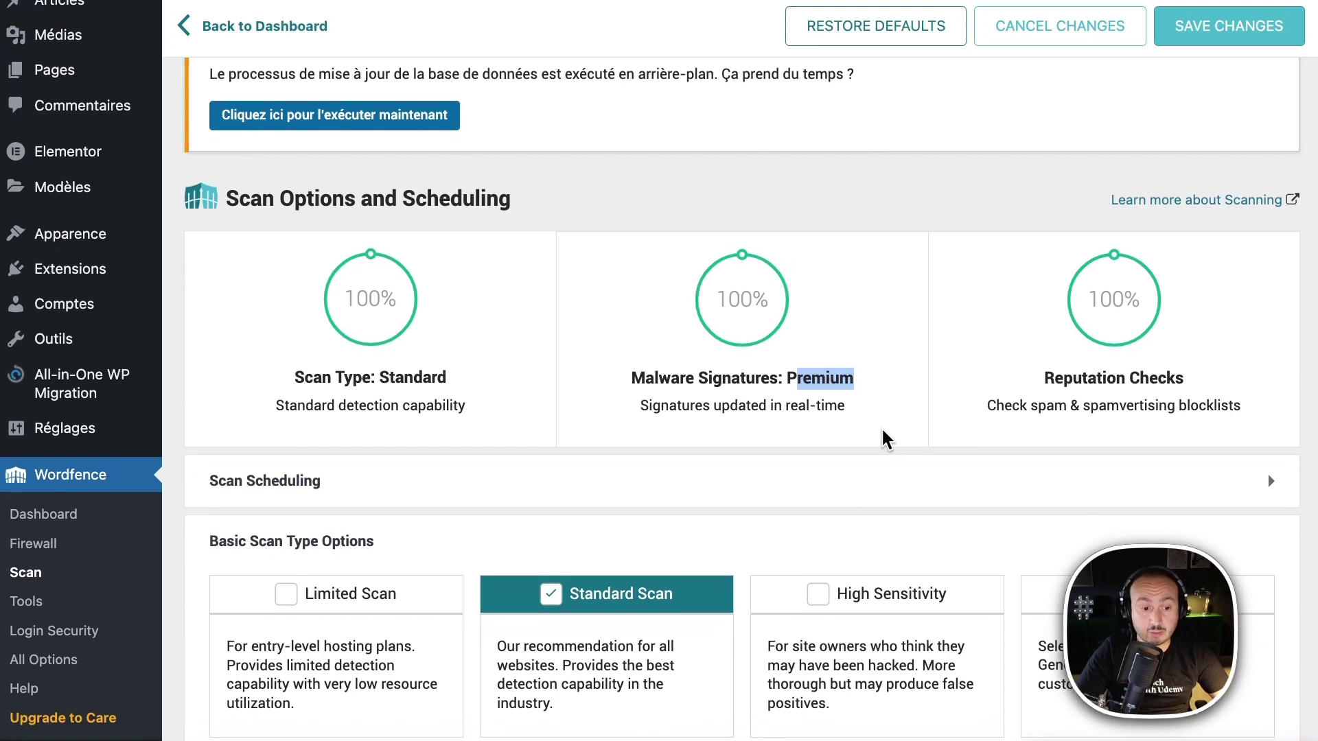
{"action": "triple_click", "coordinate": [789, 390]}
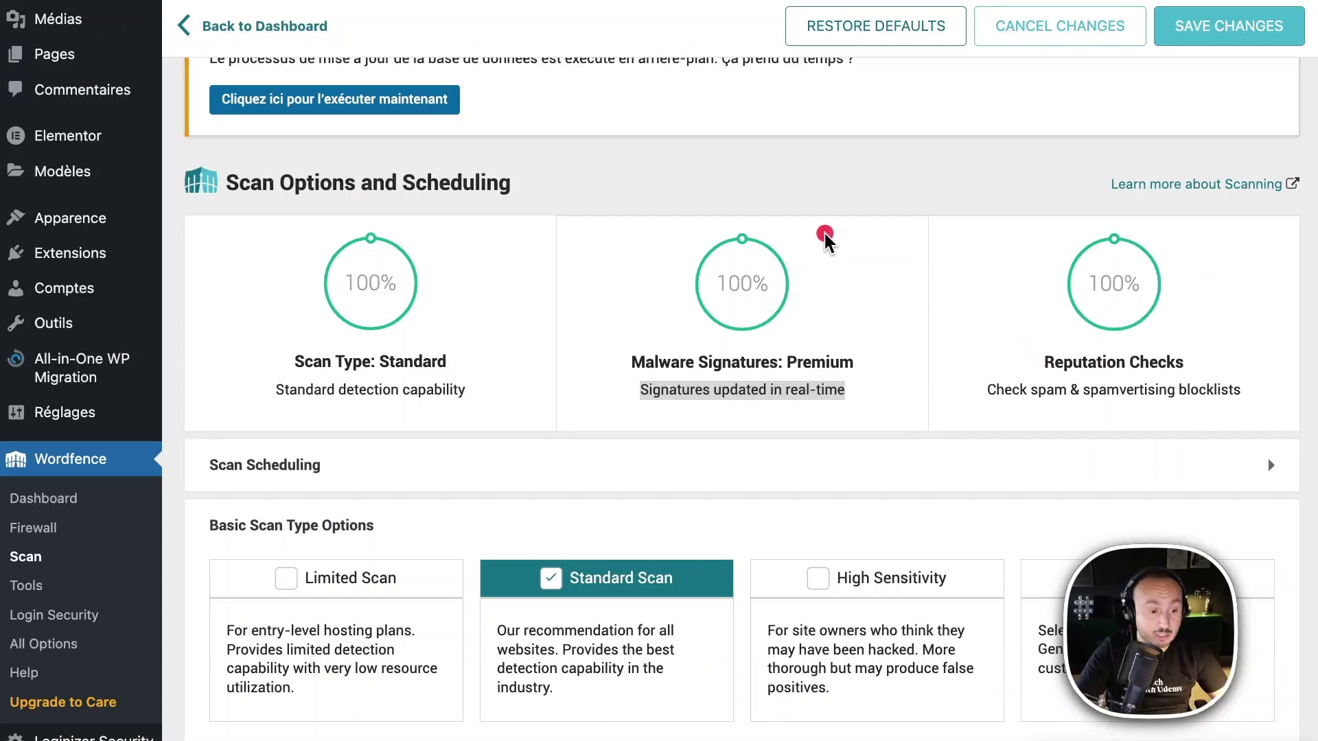
Review the scan status summary and the Limited, Standard, High Sensitivity and Custom choices in Basic Scan Type Options
{"action": "scroll", "coordinate": [821, 241], "scroll_direction": "down", "scroll_amount": 2}
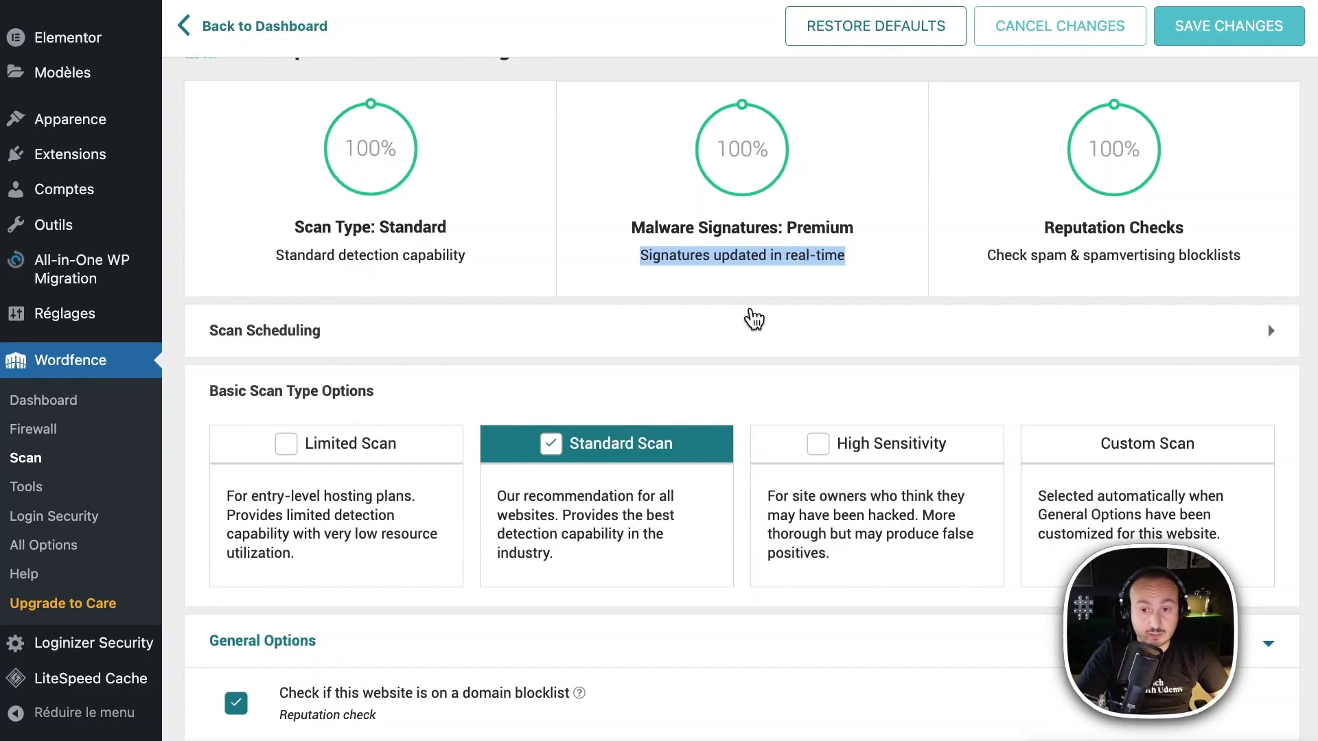
{"action": "scroll", "coordinate": [755, 323], "scroll_direction": "up", "scroll_amount": 3}
{"action": "mouse_move", "coordinate": [755, 328]}
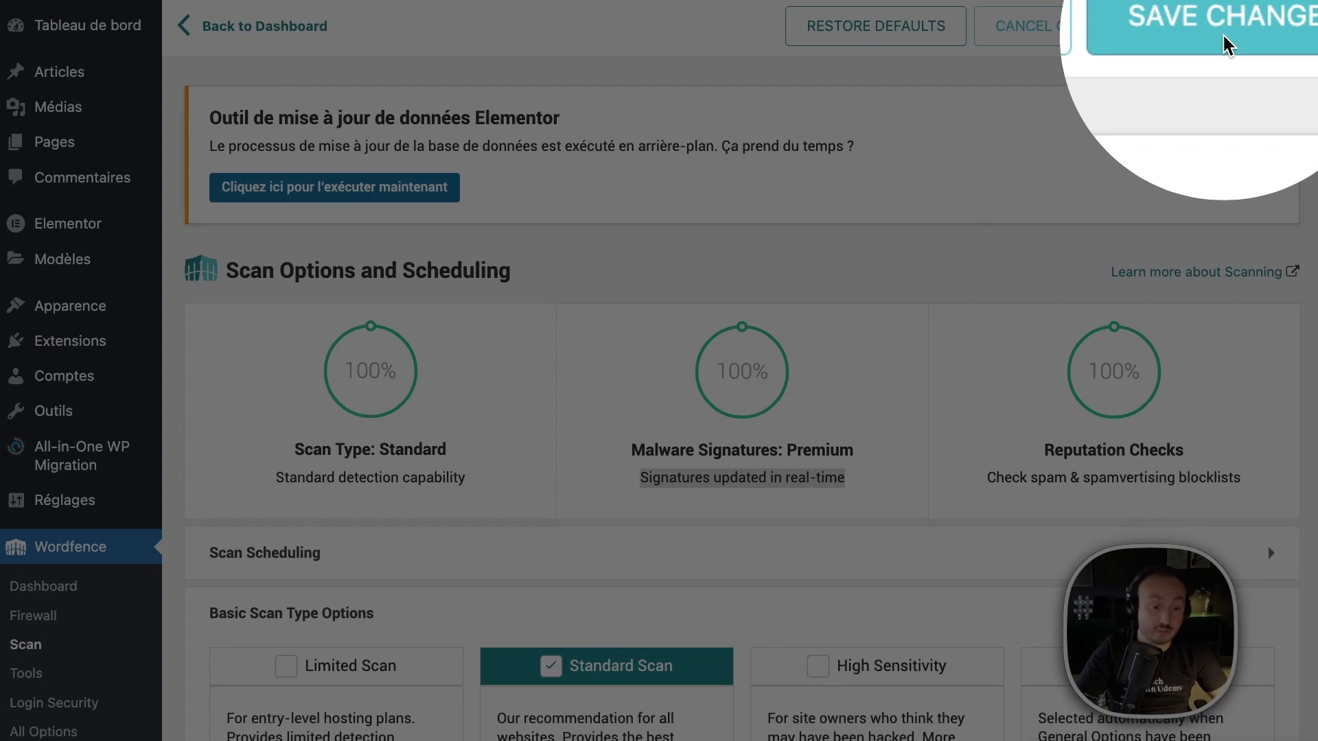
{"action": "left_click", "coordinate": [1235, 43]}
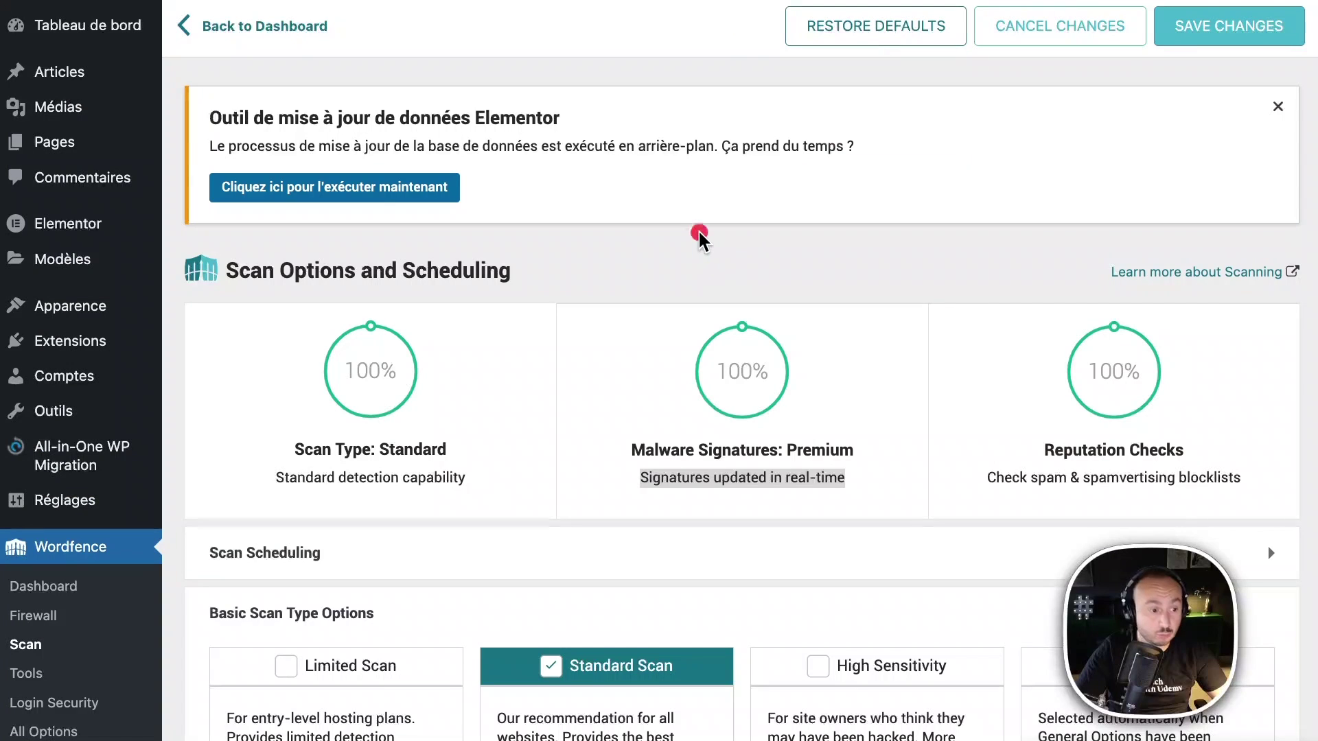
{"action": "left_click", "coordinate": [699, 237]}
{"action": "scroll", "coordinate": [679, 285], "scroll_direction": "down", "scroll_amount": 5}
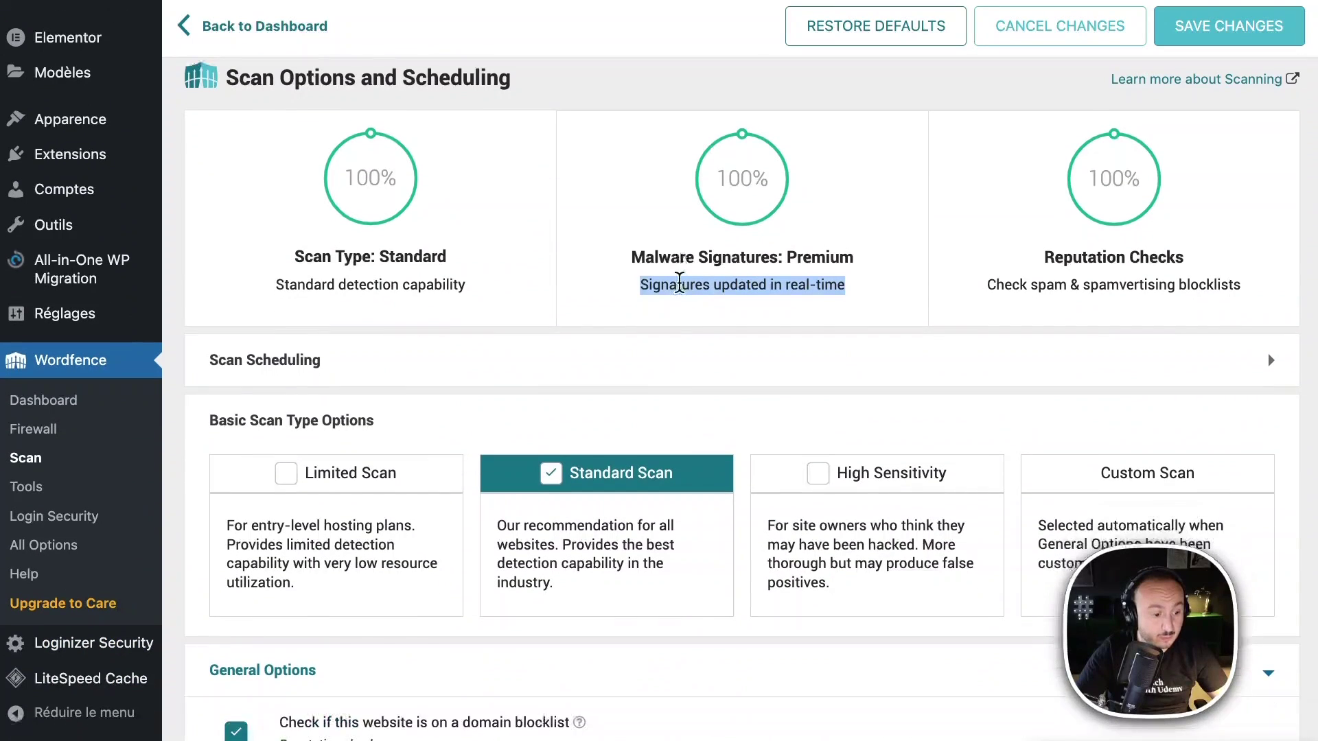
{"action": "scroll", "coordinate": [672, 304], "scroll_direction": "down", "scroll_amount": 2}
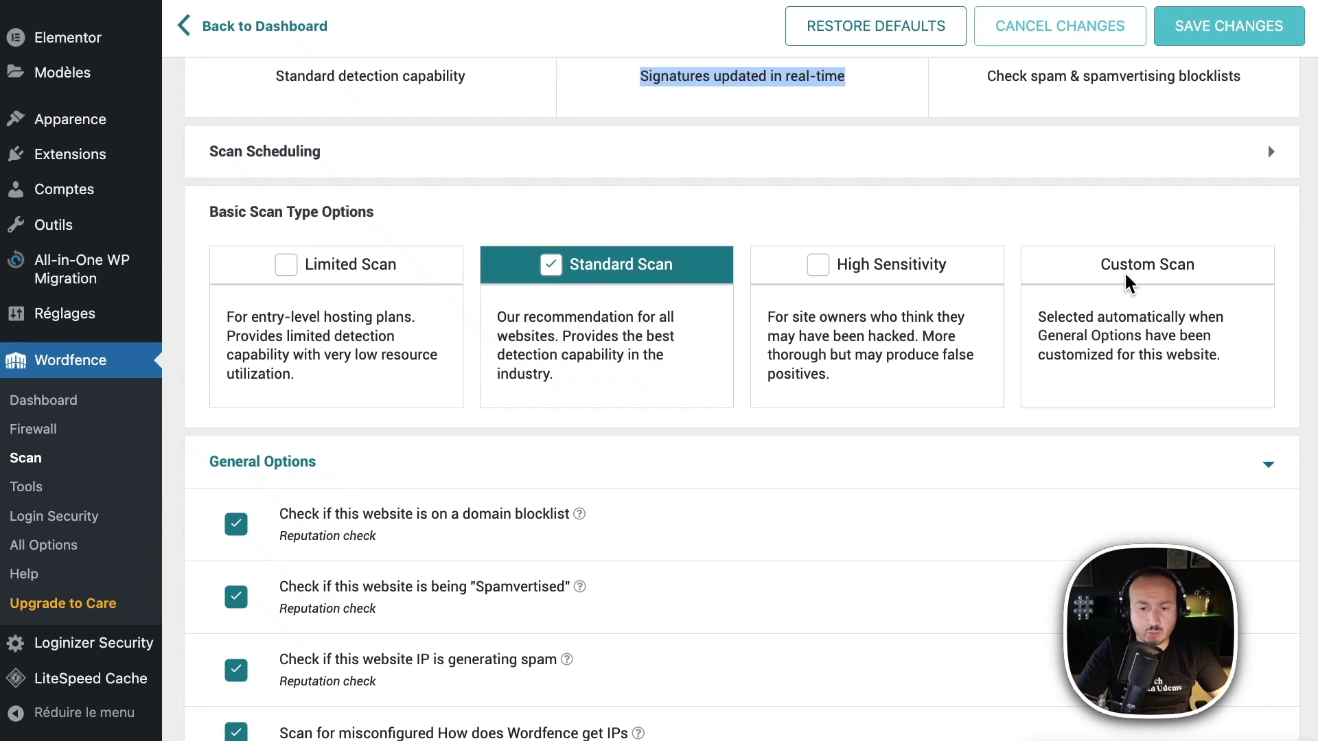
Read through the General Options scan checks, from the domain blocklist check to the scanning of images and binary files
{"action": "scroll", "coordinate": [823, 453], "scroll_direction": "down", "scroll_amount": 5}
{"action": "scroll", "coordinate": [705, 433], "scroll_direction": "down", "scroll_amount": 1}
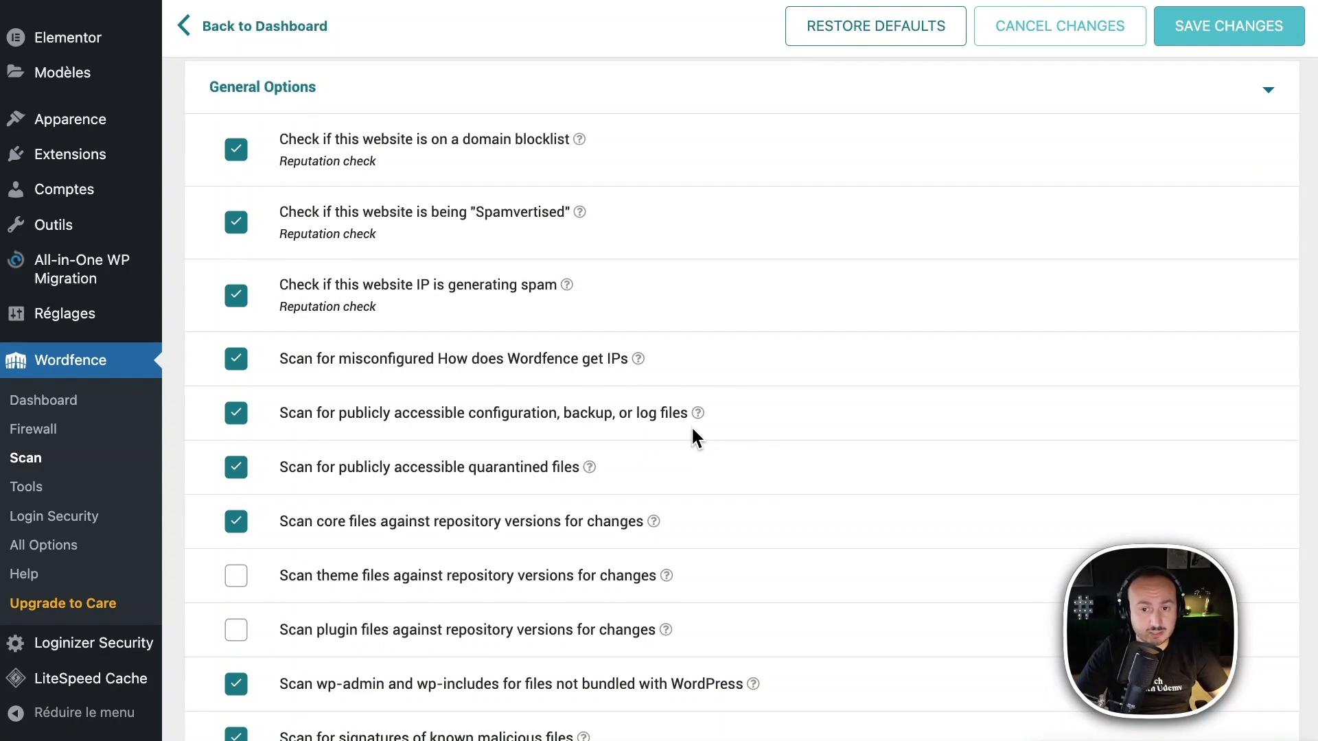
{"action": "scroll", "coordinate": [693, 435], "scroll_direction": "down", "scroll_amount": 1}
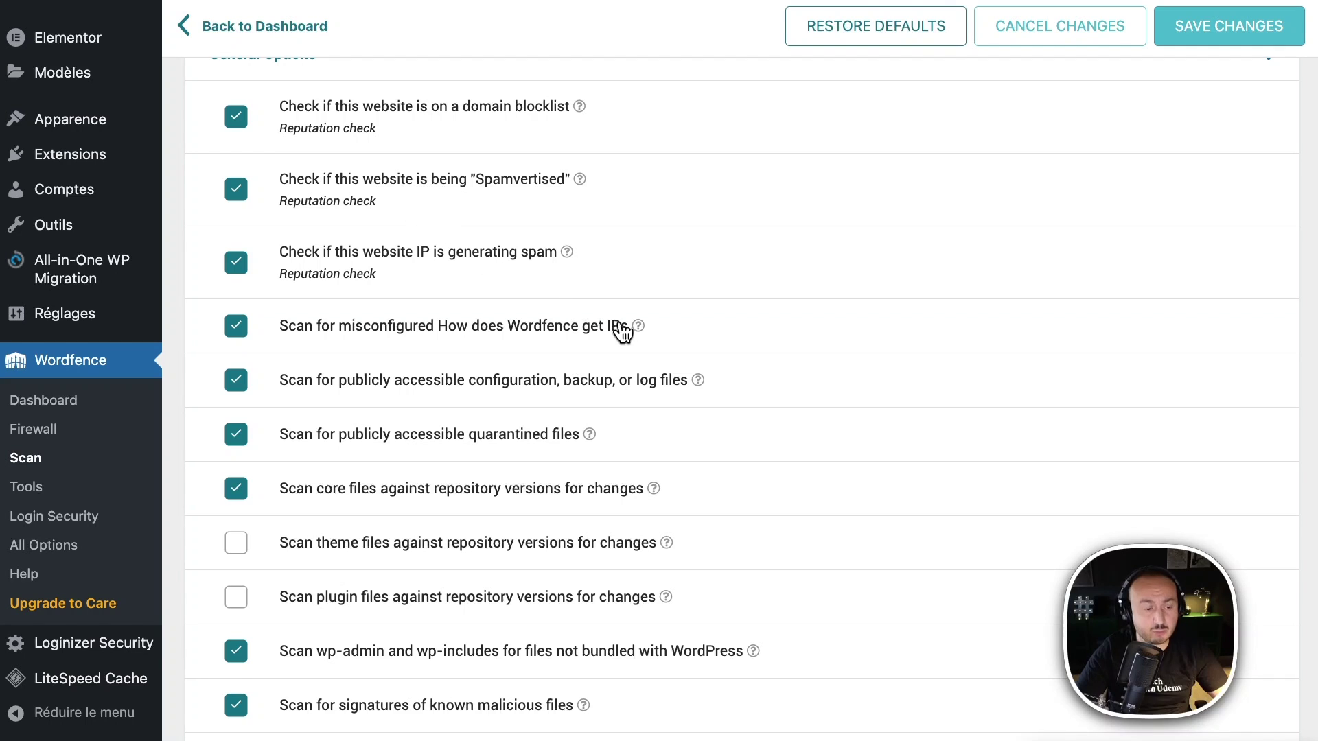
{"action": "scroll", "coordinate": [626, 333], "scroll_direction": "down", "scroll_amount": 3}
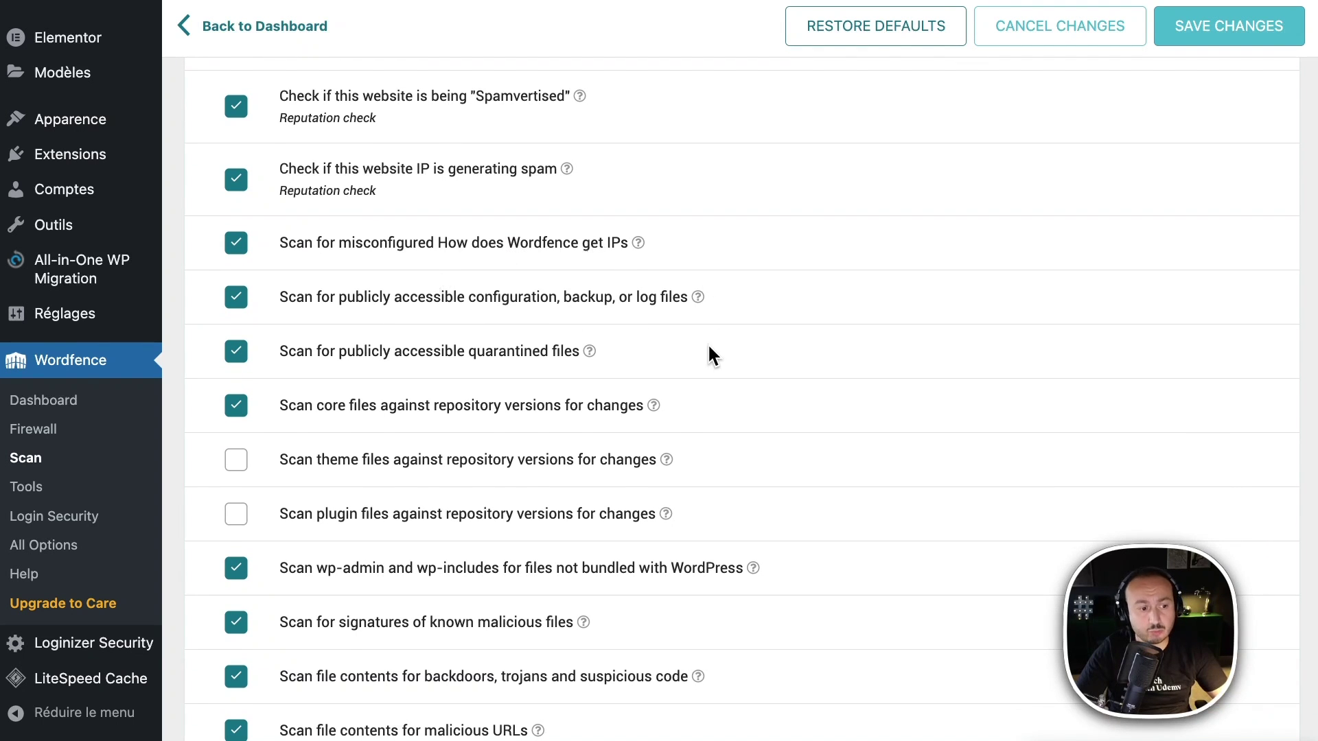
{"action": "scroll", "coordinate": [702, 356], "scroll_direction": "down", "scroll_amount": 10}
{"action": "scroll", "coordinate": [698, 350], "scroll_direction": "down", "scroll_amount": 5}
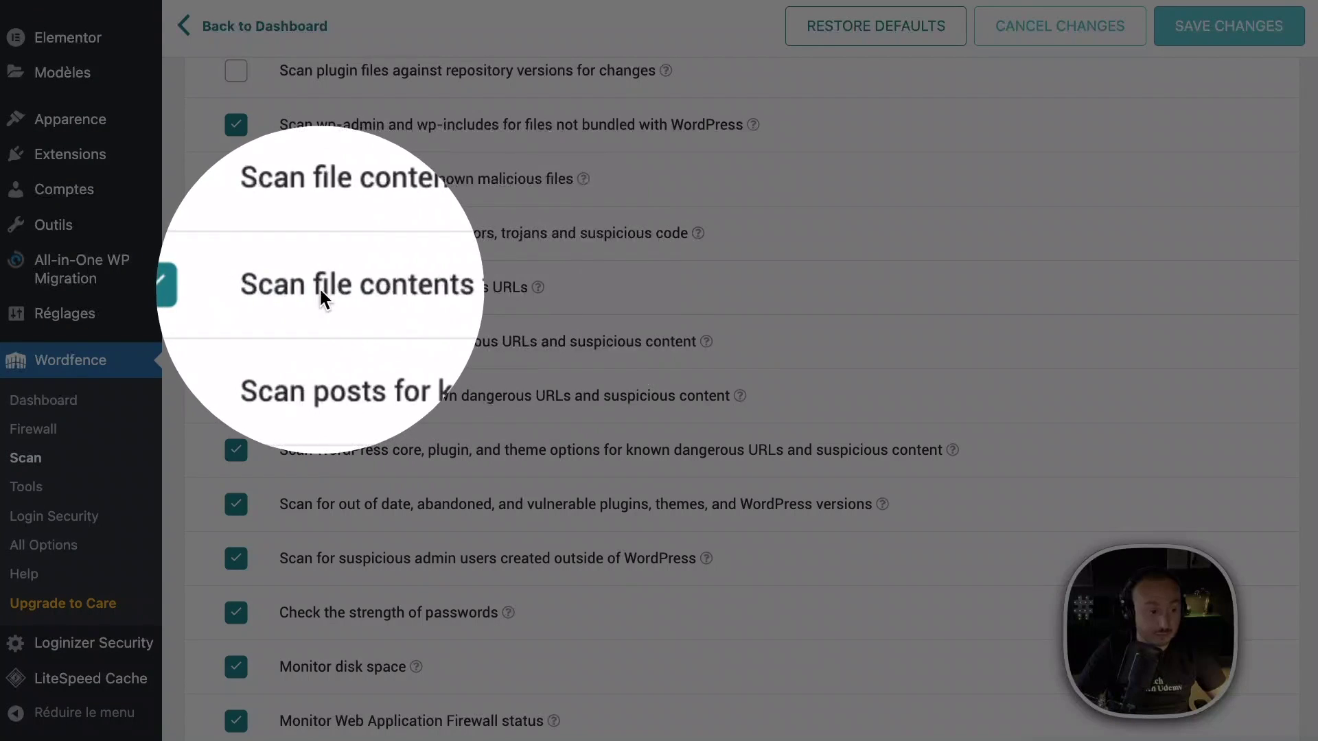
{"action": "left_click", "coordinate": [586, 290]}
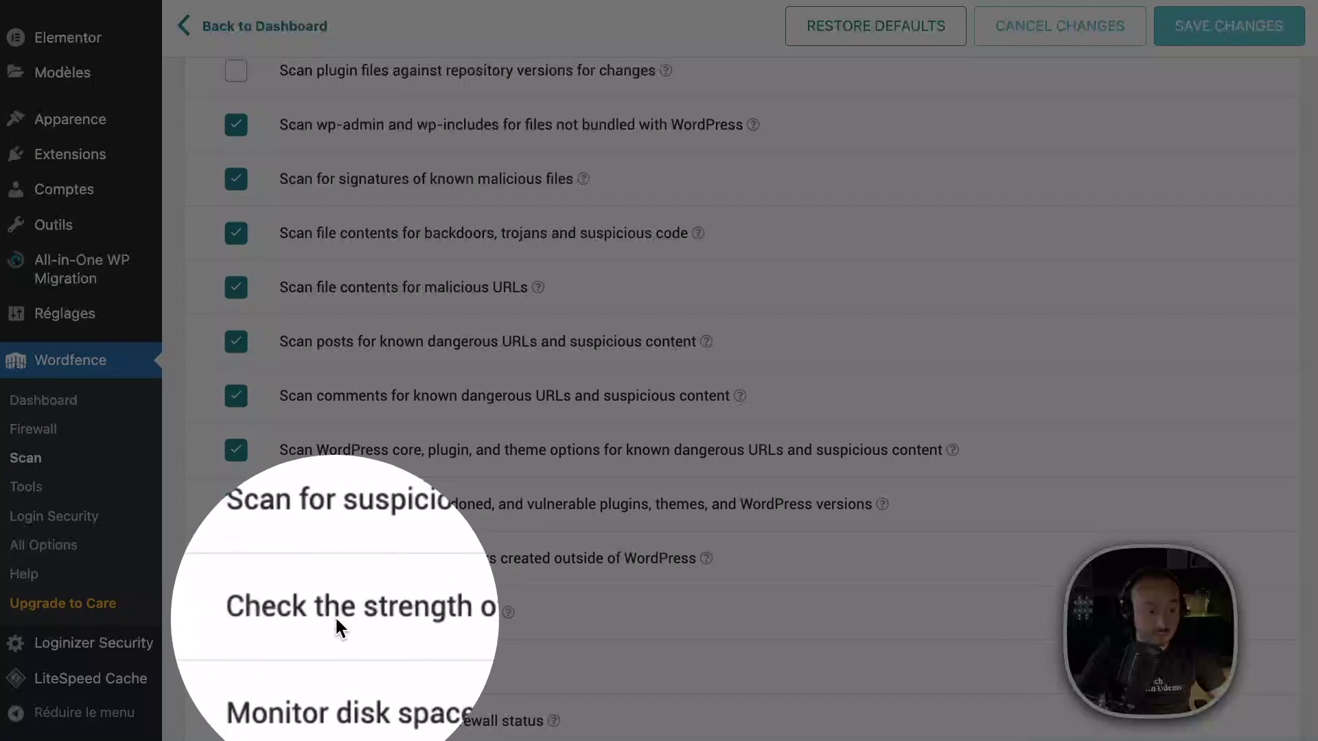
{"action": "scroll", "coordinate": [575, 523], "scroll_direction": "down", "scroll_amount": 5}
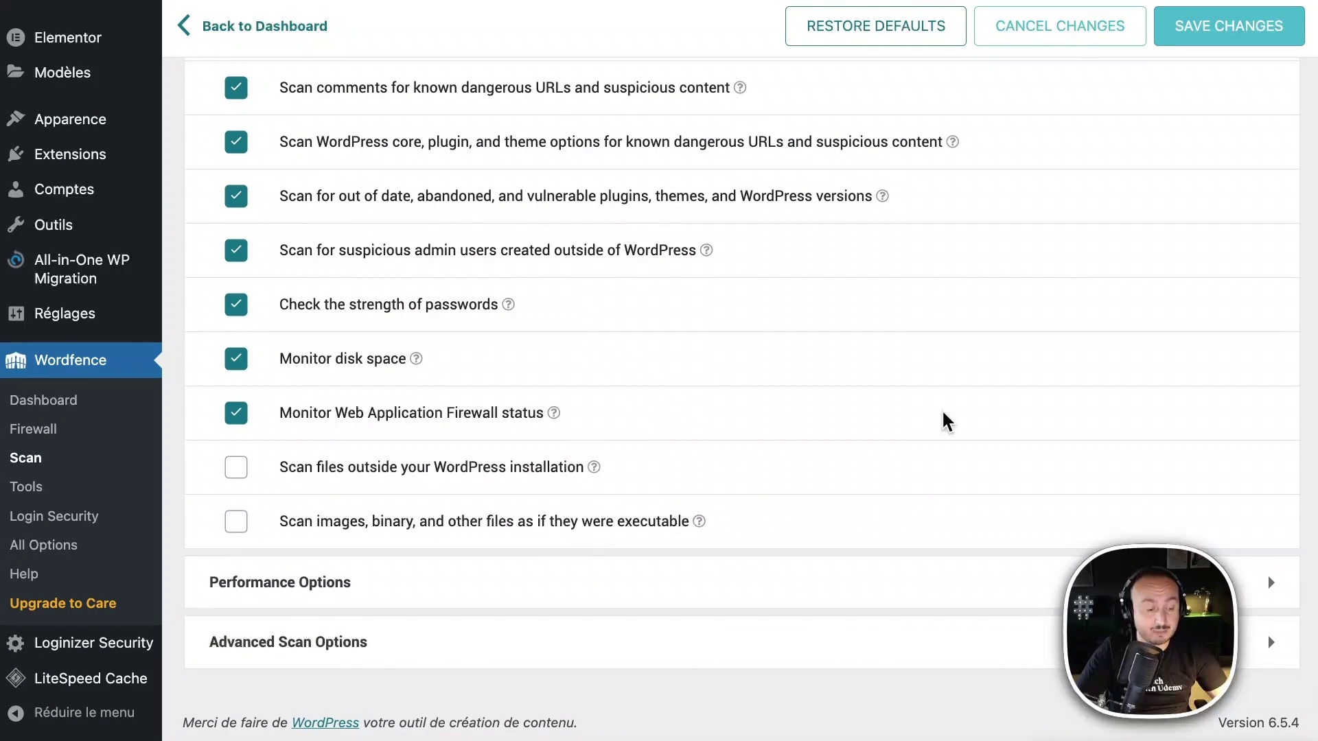
Expand Performance Options and examine the low resource, email issue limit, time limit, memory and execution time settings
{"action": "left_click", "coordinate": [564, 568]}
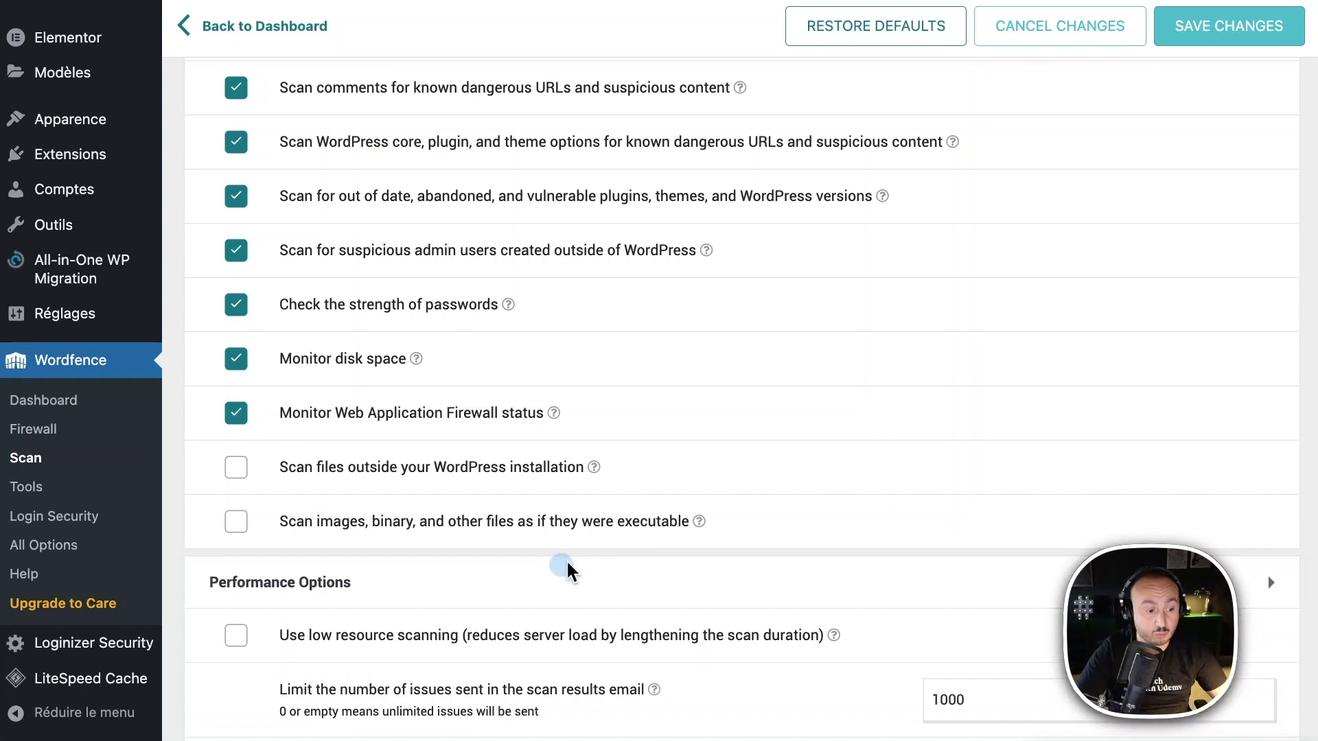
{"action": "scroll", "coordinate": [667, 541], "scroll_direction": "down", "scroll_amount": 5}
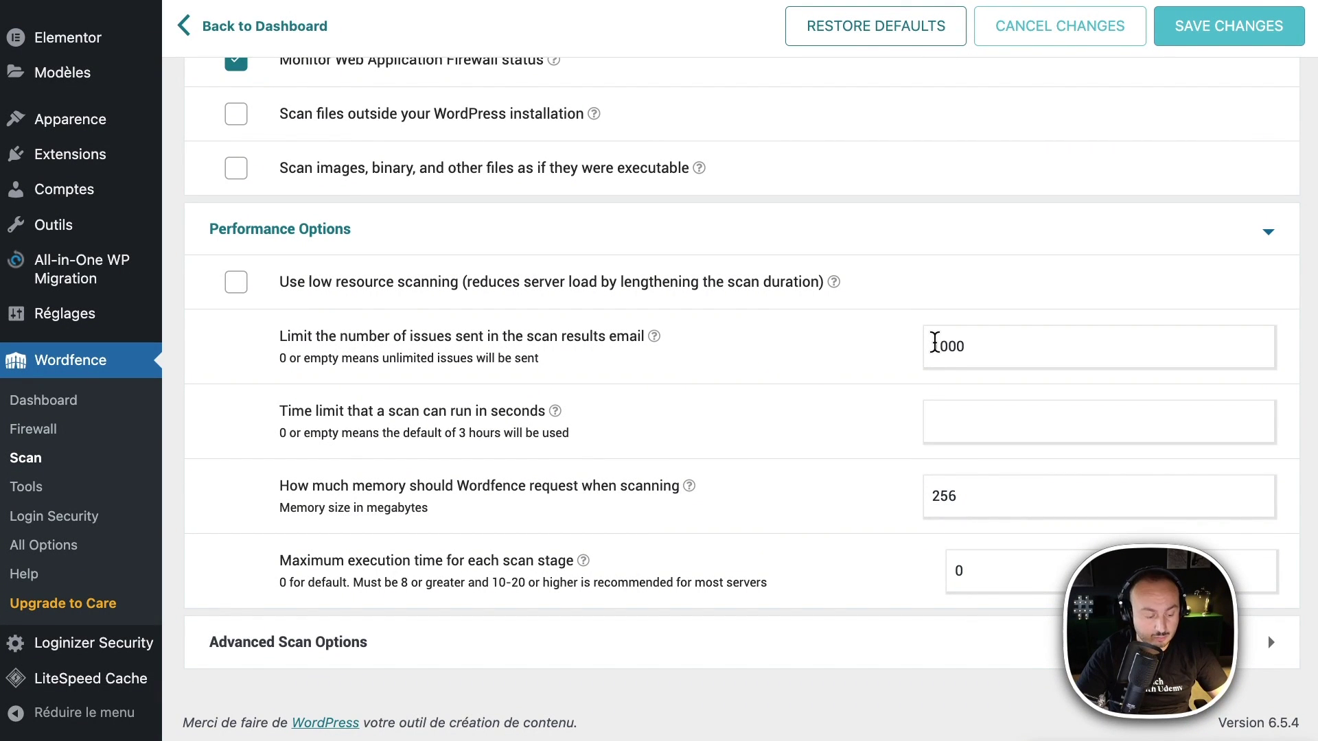
{"action": "left_click", "coordinate": [933, 343]}
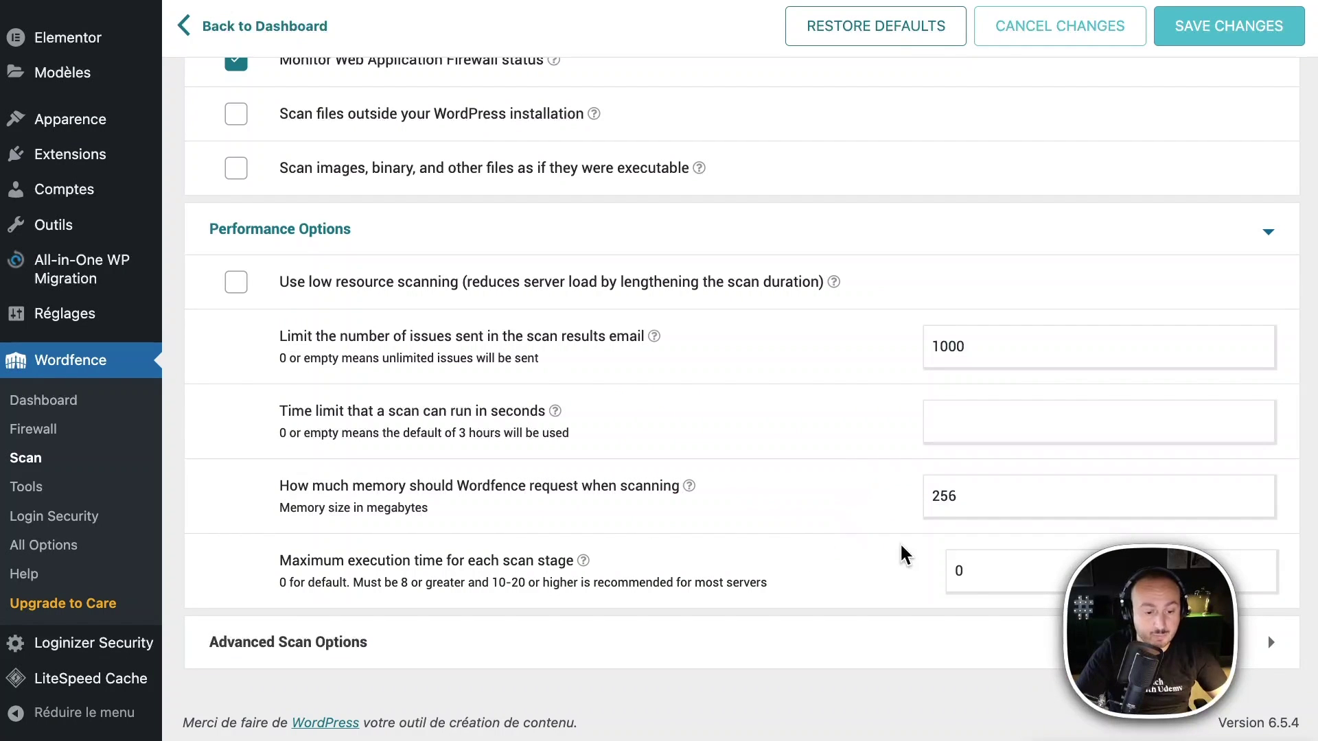
Expand Advanced Scan Options and examine the file exclusion, additional signature, IPv4 and resume attempt settings
{"action": "left_click", "coordinate": [1269, 642]}
{"action": "scroll", "coordinate": [479, 379], "scroll_direction": "down", "scroll_amount": 3}
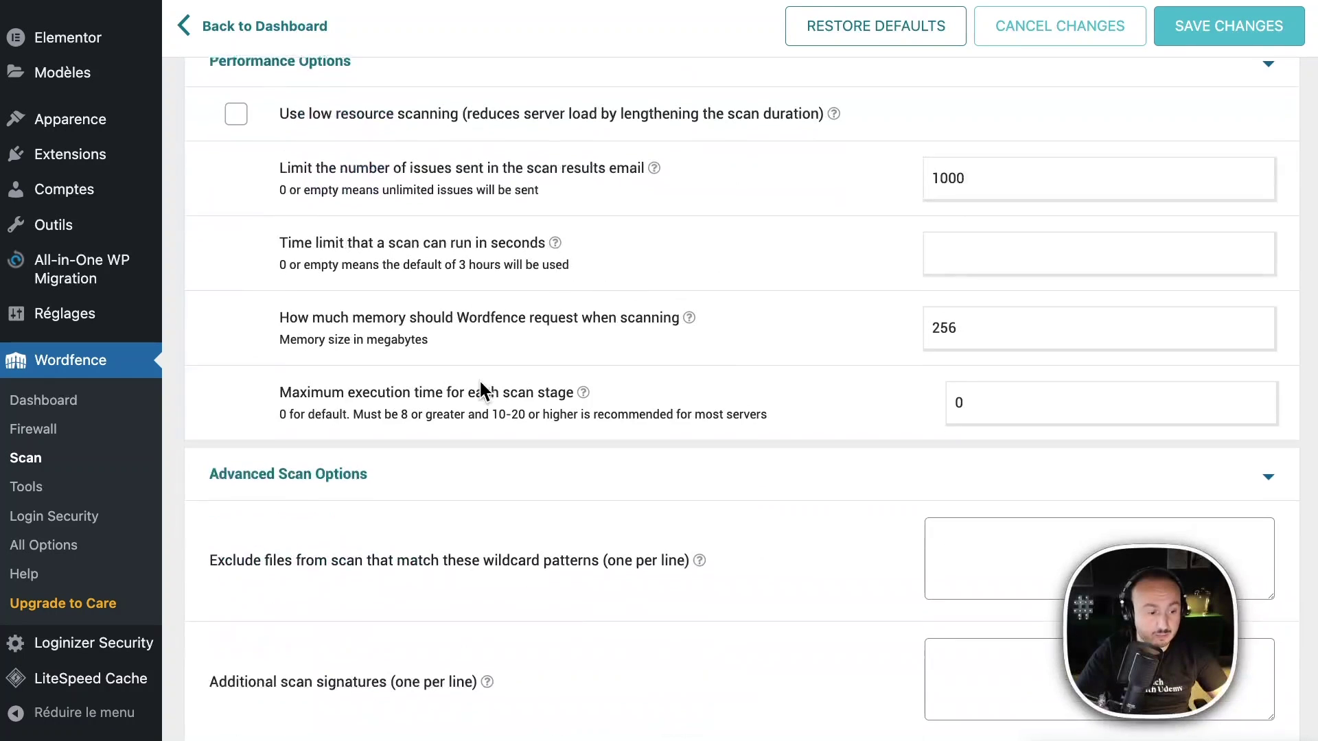
{"action": "scroll", "coordinate": [604, 382], "scroll_direction": "down", "scroll_amount": 3}
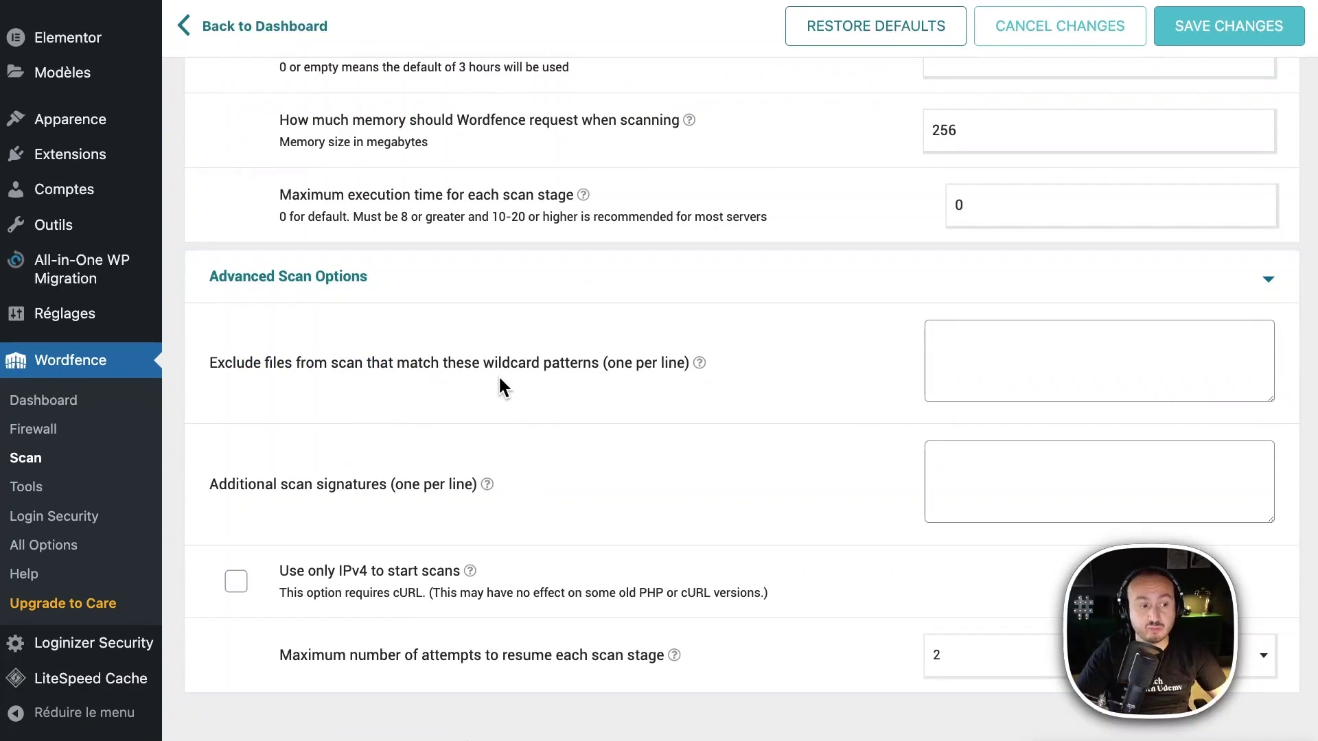
{"action": "scroll", "coordinate": [776, 457], "scroll_direction": "down", "scroll_amount": 1}
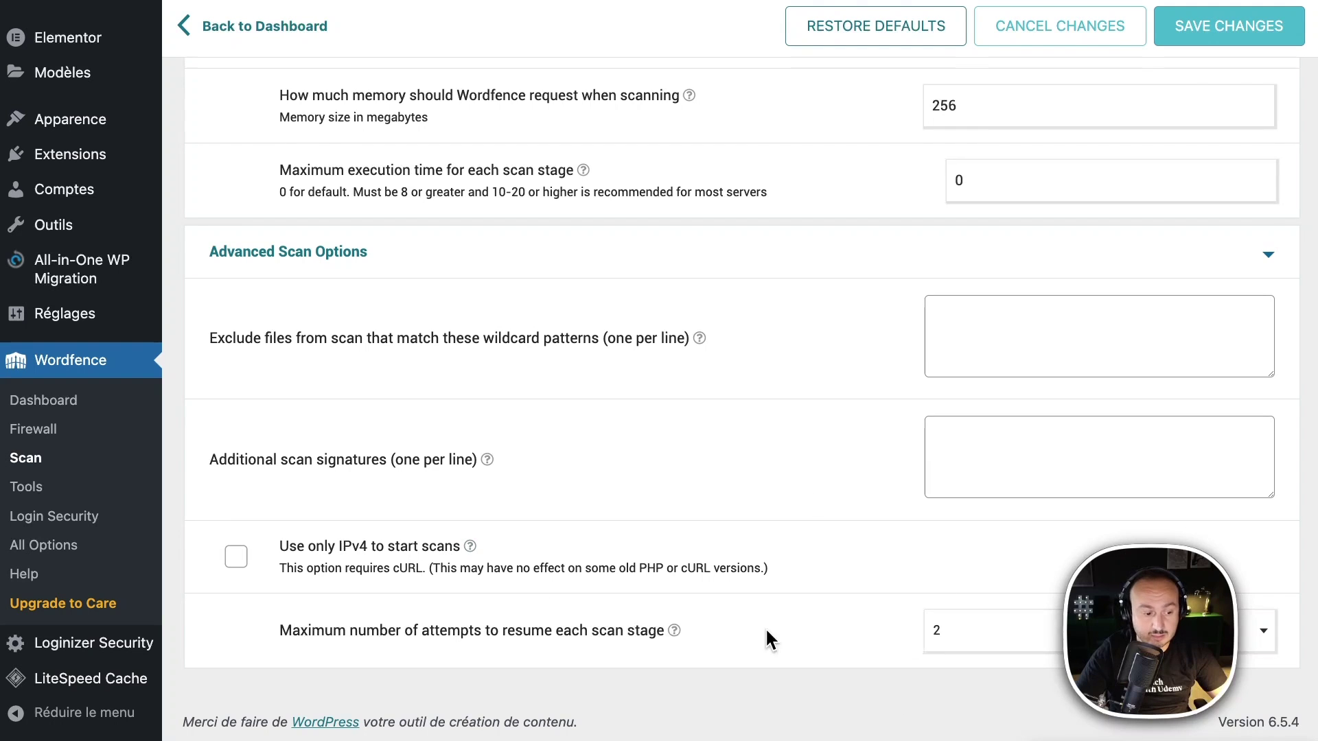
Expand Scan Scheduling and examine the scheduled scan switch and the choice between automatic and manual scan timing
{"action": "scroll", "coordinate": [866, 271], "scroll_direction": "up", "scroll_amount": 15}
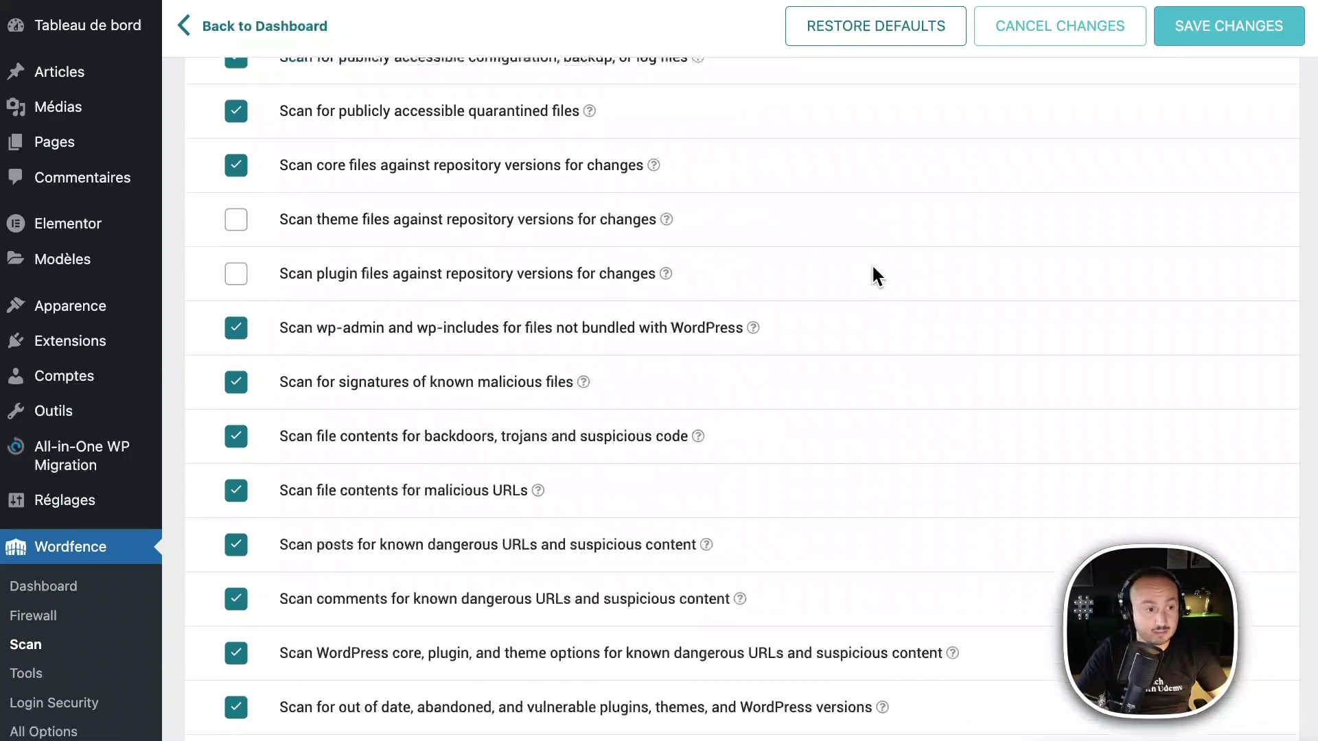
{"action": "scroll", "coordinate": [873, 274], "scroll_direction": "up", "scroll_amount": 10}
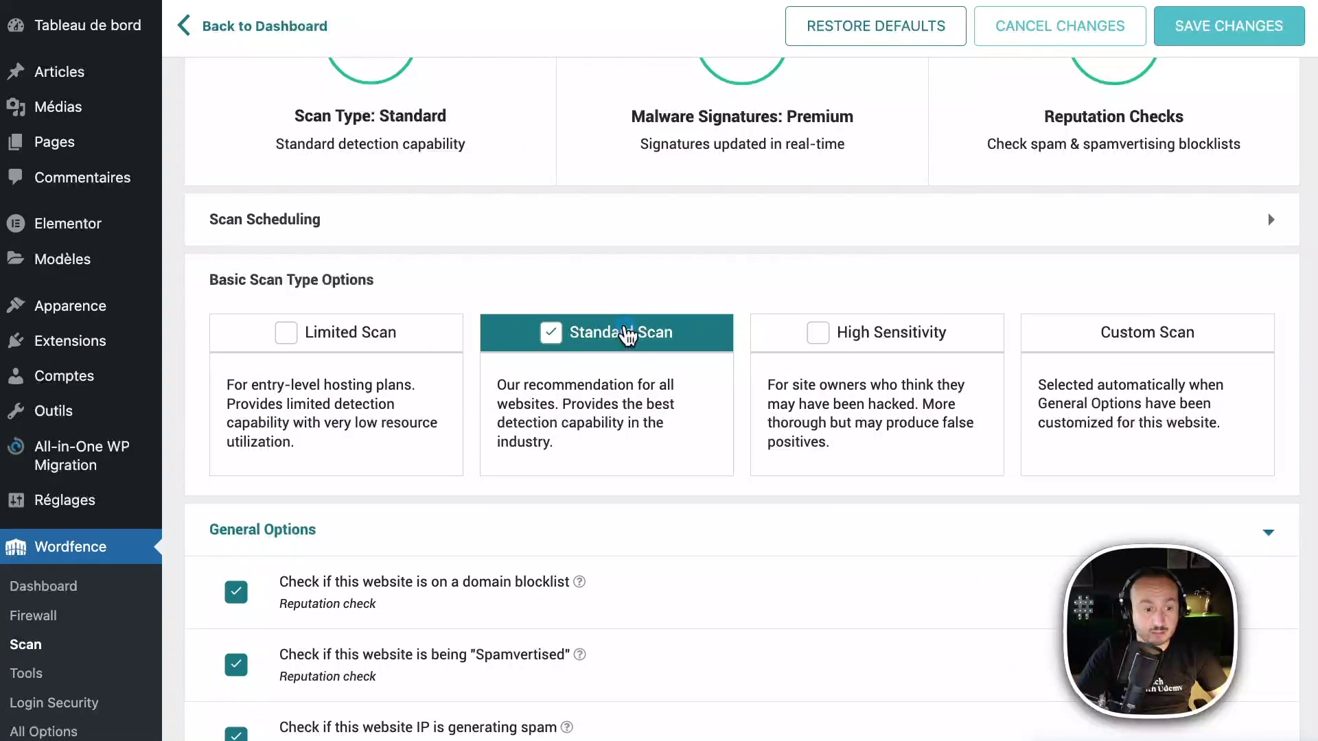
{"action": "scroll", "coordinate": [626, 333], "scroll_direction": "up", "scroll_amount": 4}
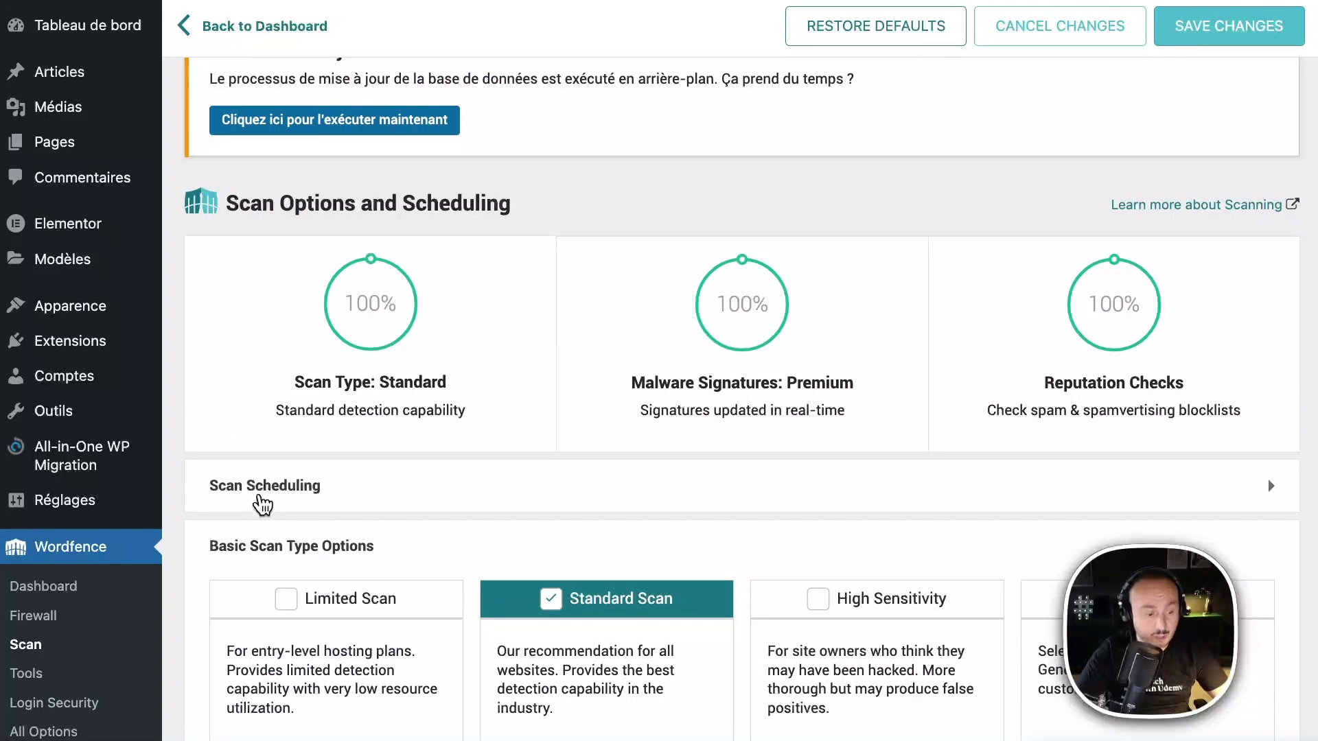
{"action": "left_click", "coordinate": [273, 501]}
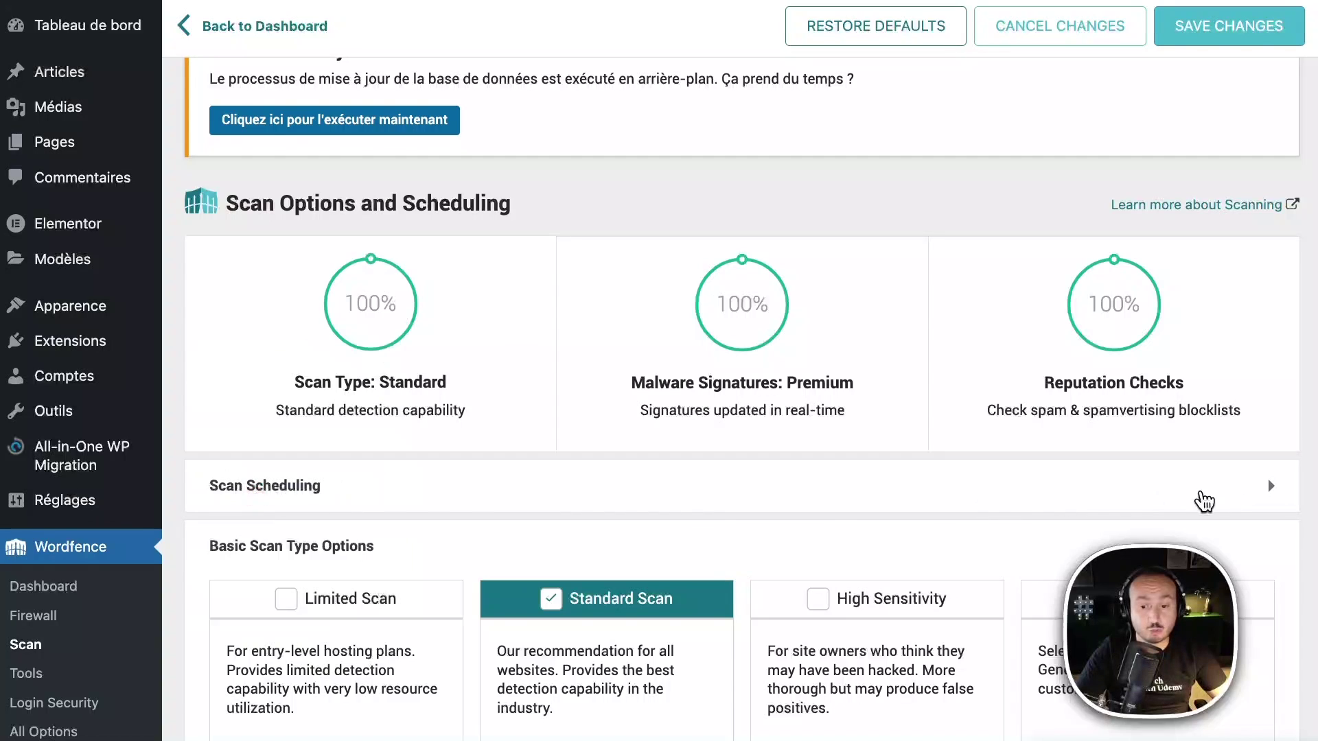
{"action": "left_click", "coordinate": [1263, 484]}
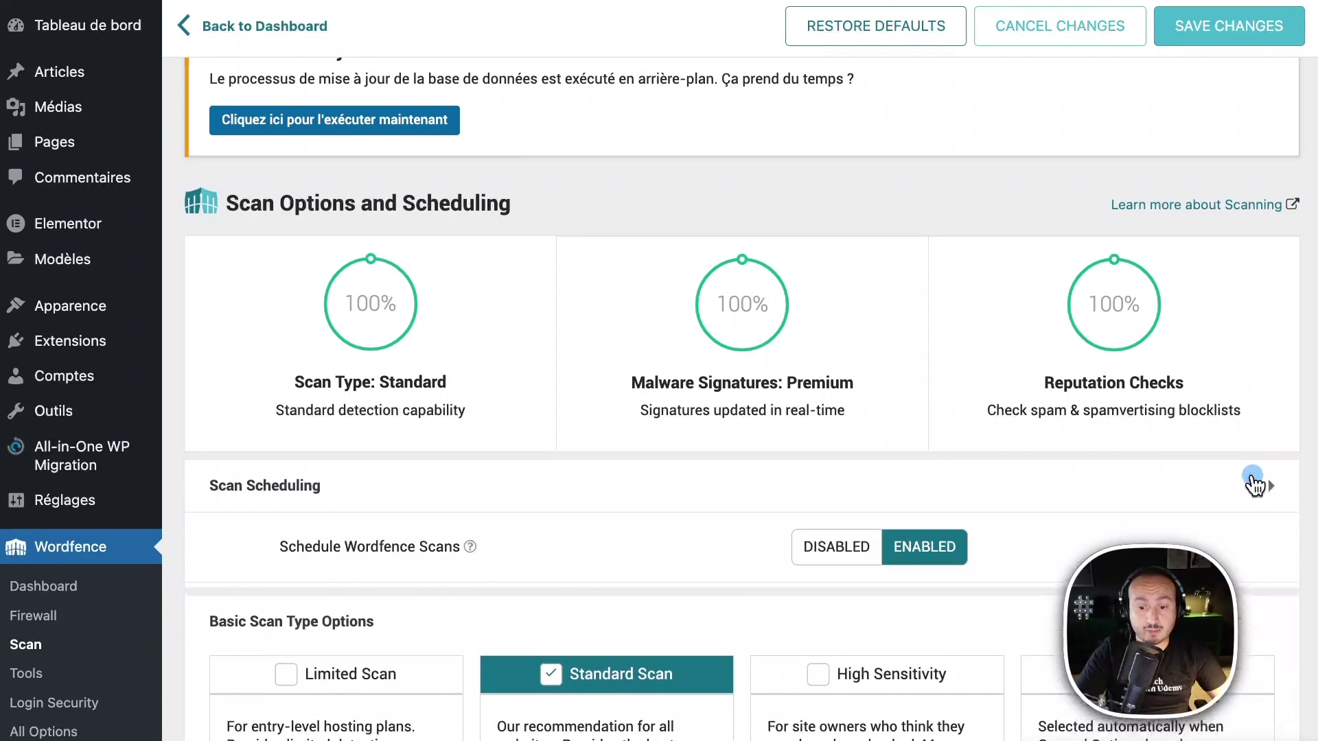
{"action": "scroll", "coordinate": [1235, 459], "scroll_direction": "down", "scroll_amount": 5}
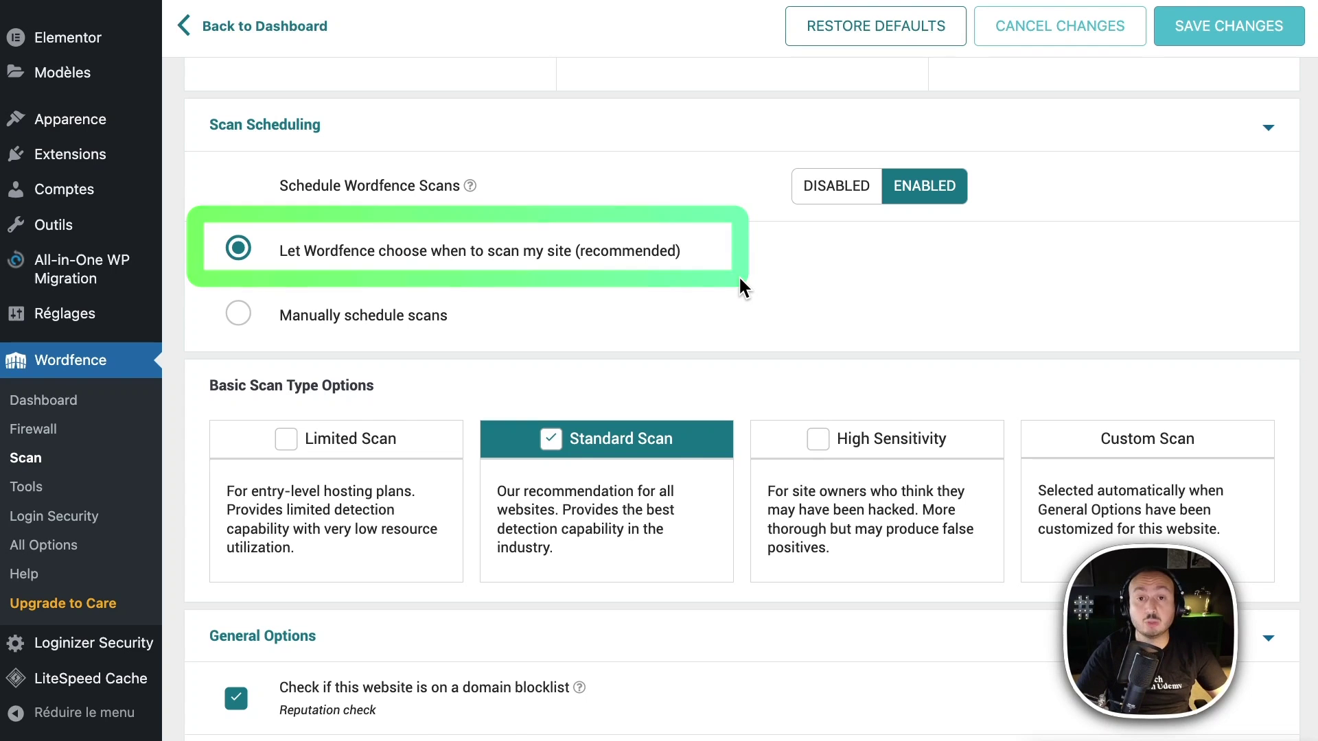
{"action": "left_click", "coordinate": [725, 262]}
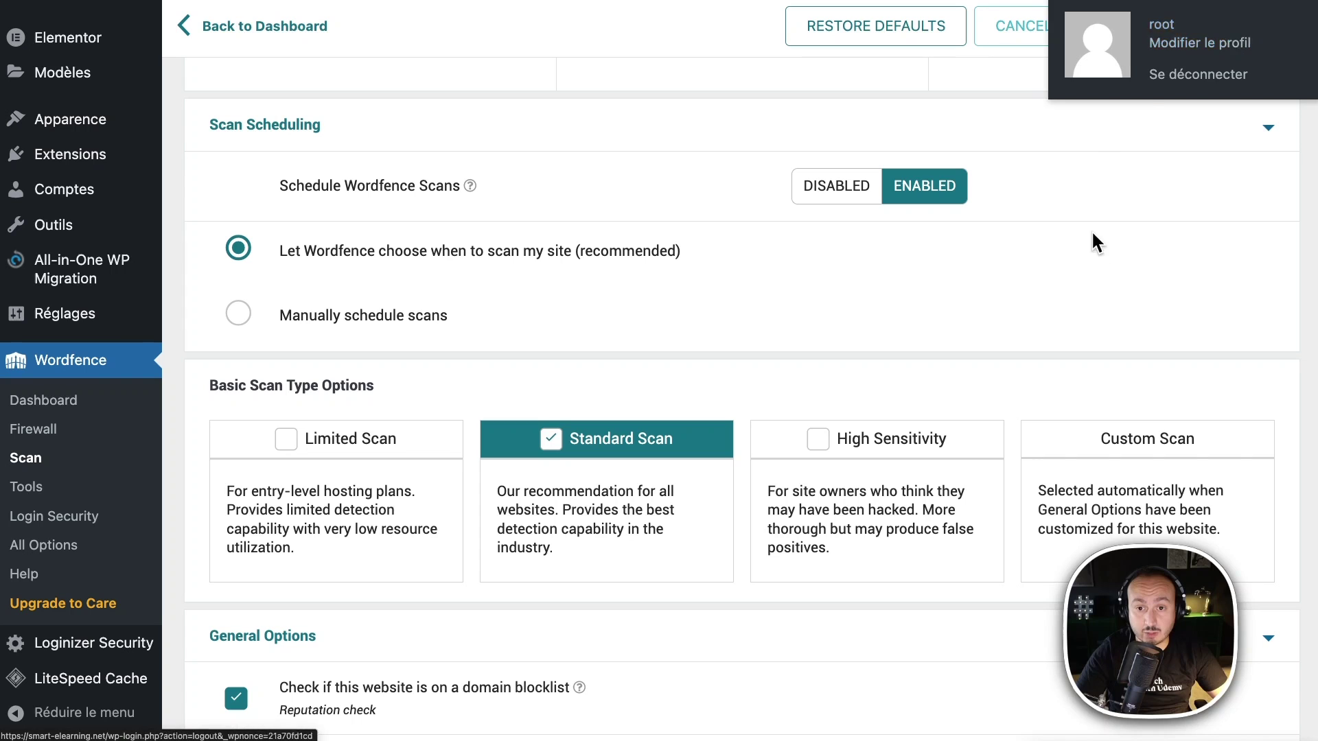
{"action": "left_click", "coordinate": [1241, 28]}
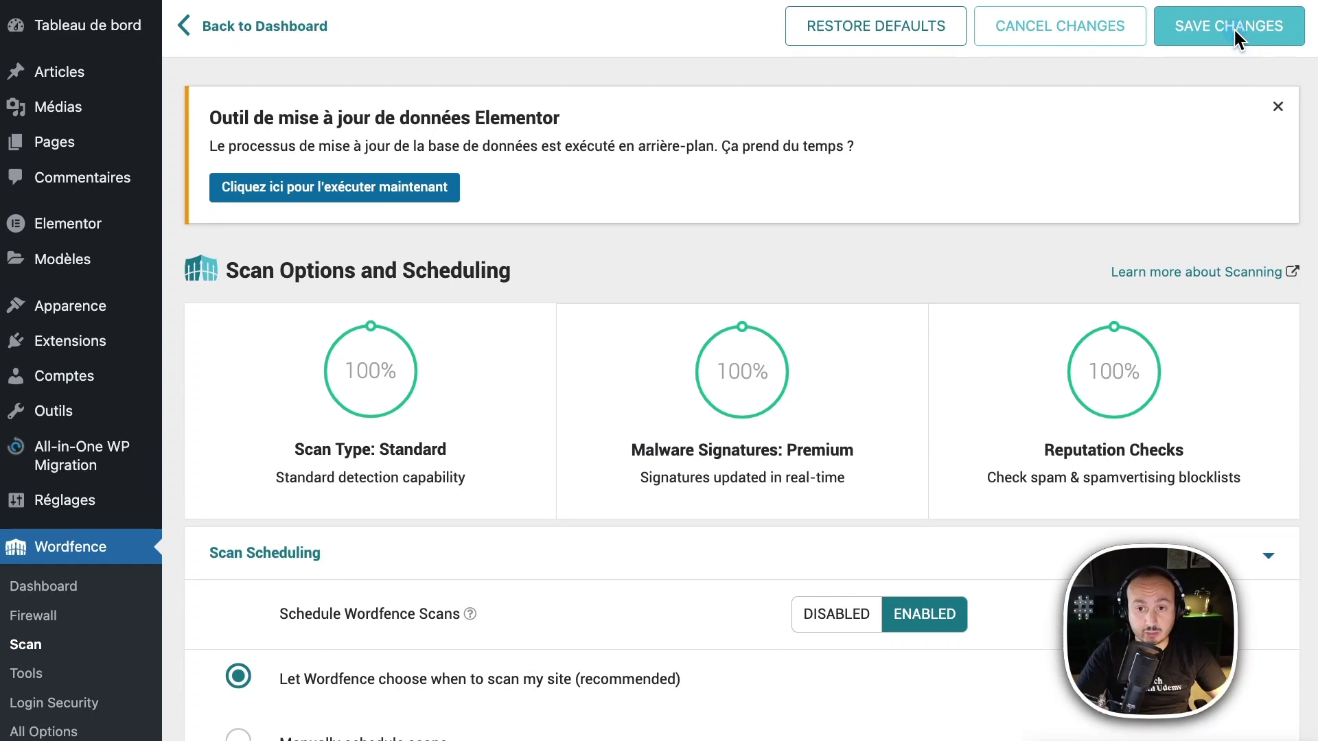
Dismiss the Elementor data update notice and return to the Wordfence dashboard to check the Scan status
{"action": "left_click", "coordinate": [1277, 106]}
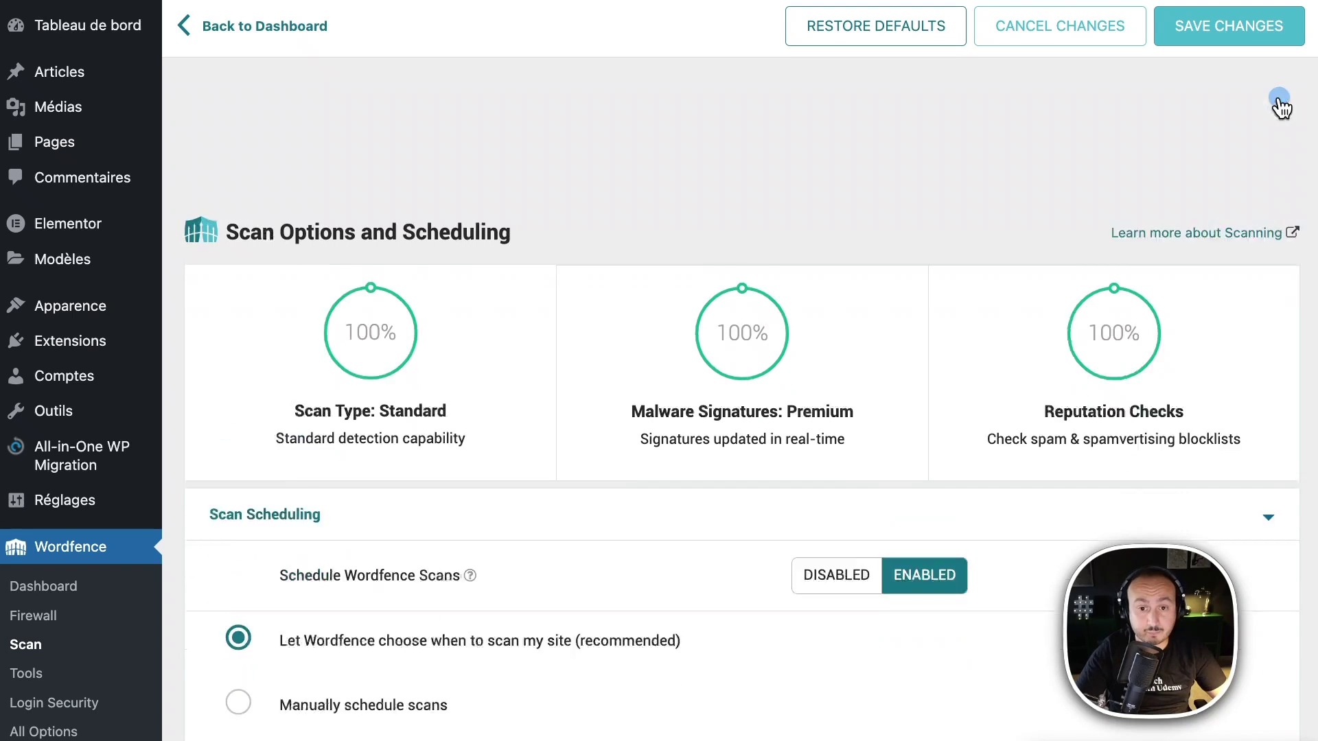
{"action": "left_click", "coordinate": [207, 26]}
{"action": "mouse_move", "coordinate": [758, 256]}
{"action": "left_click", "coordinate": [181, 22]}
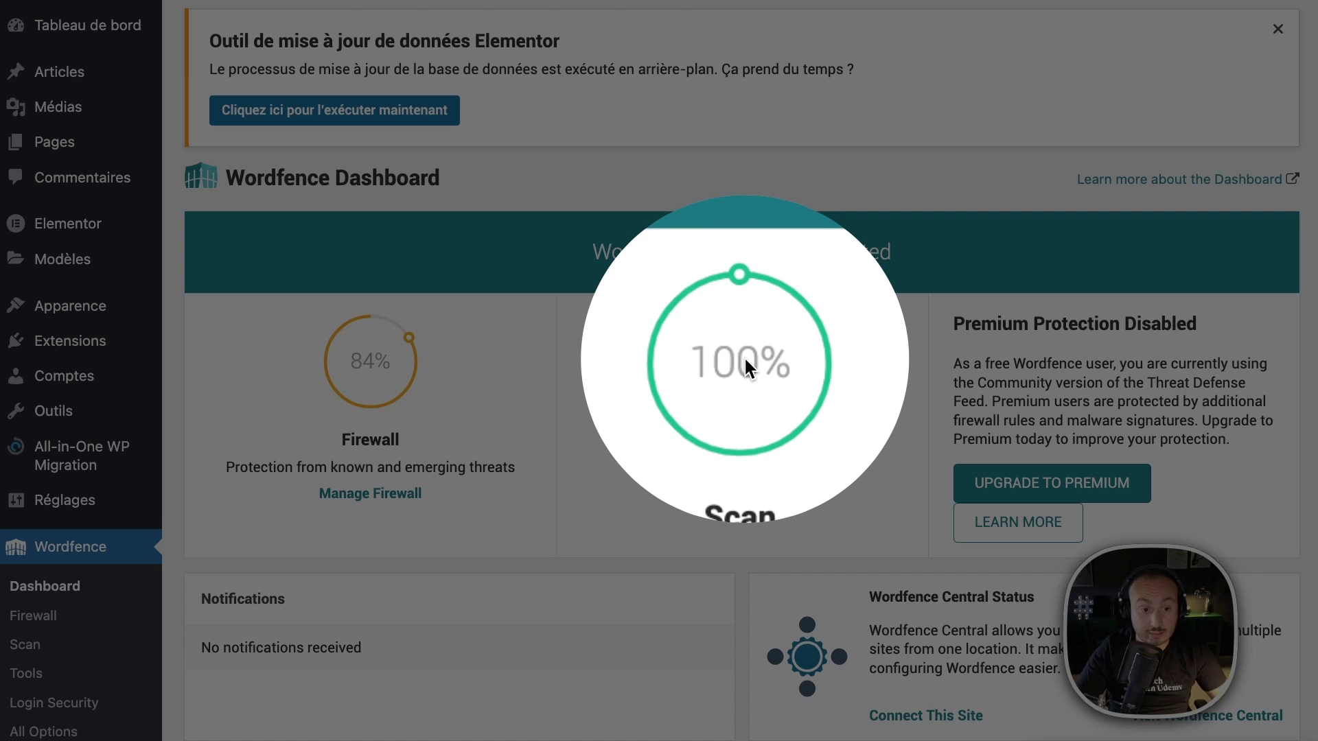
{"action": "left_click", "coordinate": [743, 356]}
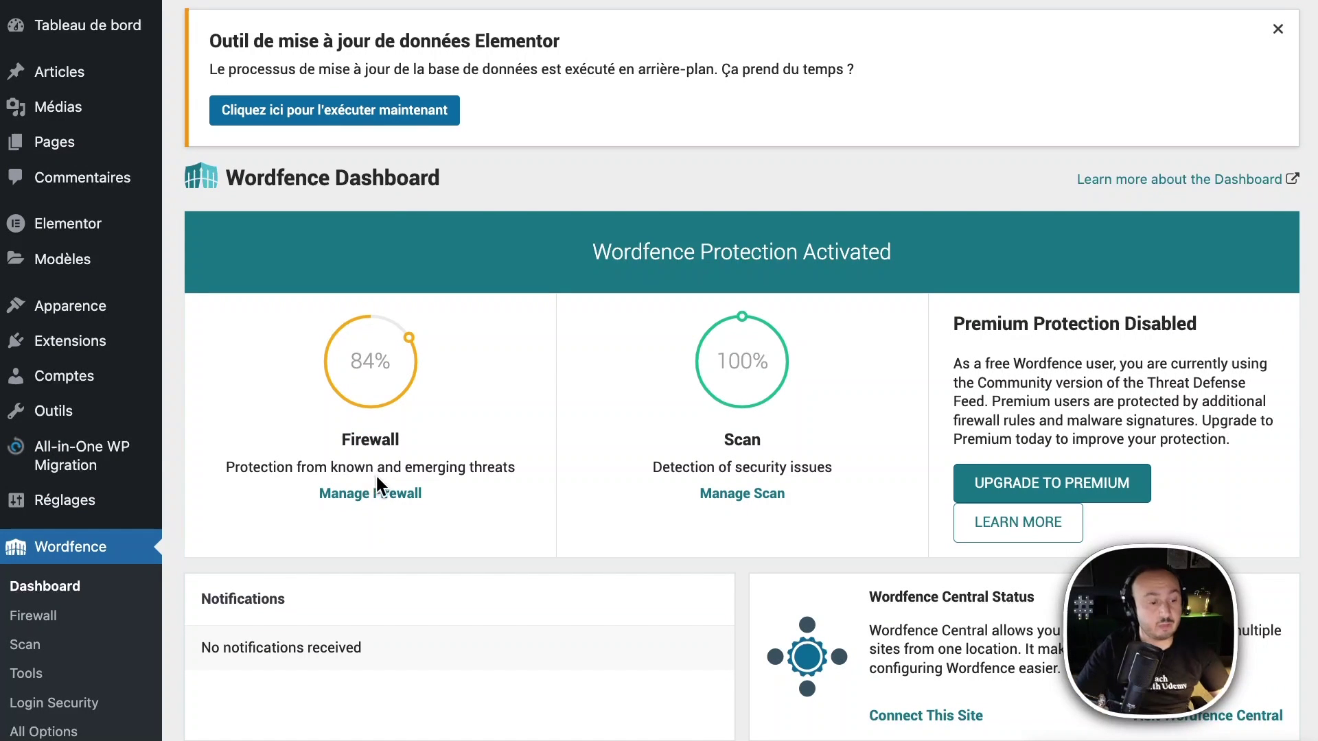
Open firewall management and examine the Web Application Firewall, Firewall Rules, Real-Time IP Blocklist and Brute Force Protection statuses
{"action": "left_click", "coordinate": [386, 494]}
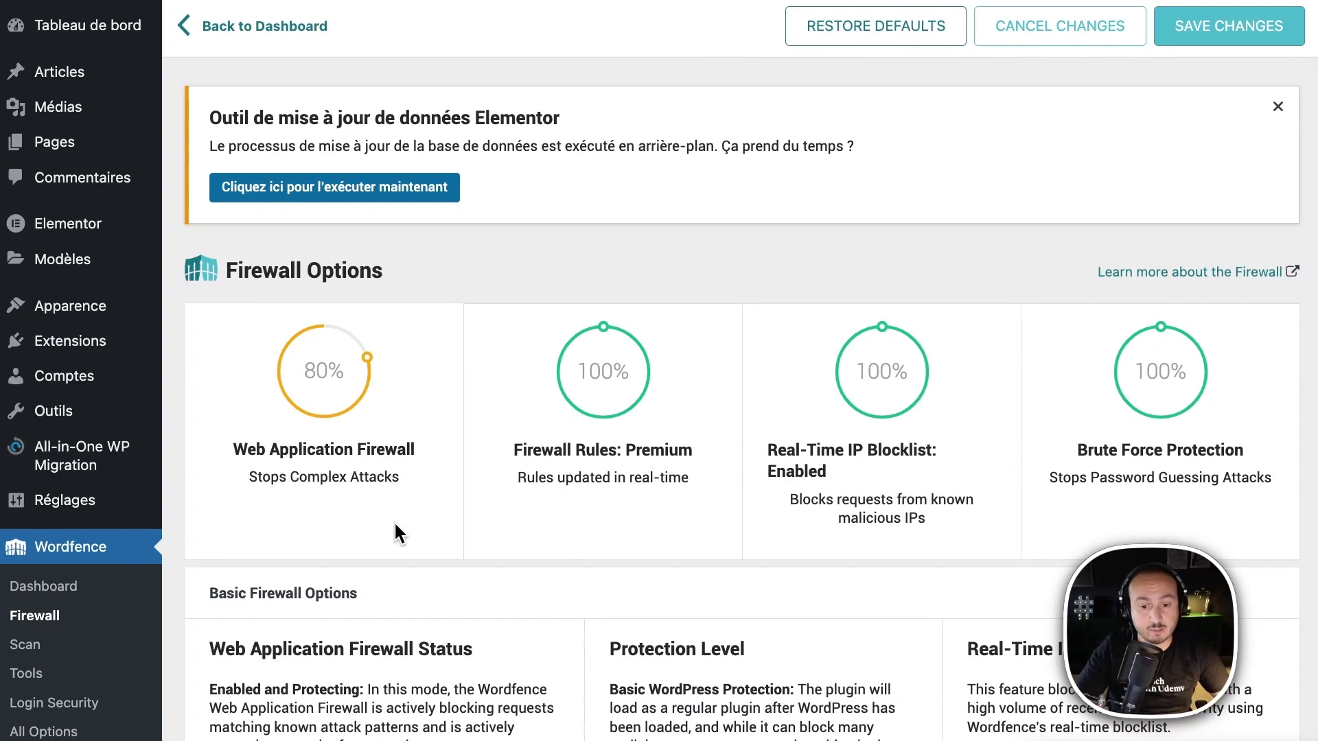
{"action": "scroll", "coordinate": [395, 525], "scroll_direction": "down", "scroll_amount": 2}
{"action": "scroll", "coordinate": [395, 534], "scroll_direction": "down", "scroll_amount": 1}
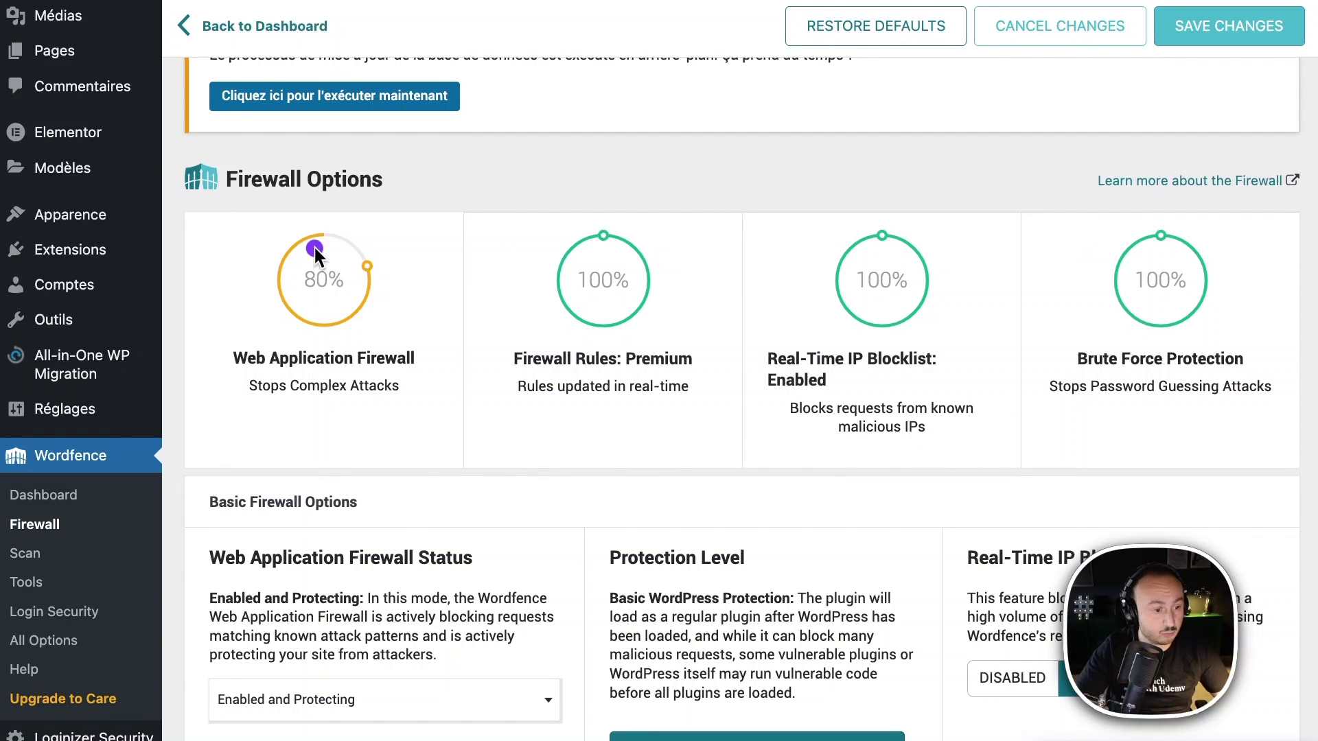
{"action": "mouse_move", "coordinate": [197, 212]}
{"action": "left_mouse_down"}
{"action": "mouse_move", "coordinate": [315, 356]}
{"action": "mouse_move", "coordinate": [451, 458]}
{"action": "left_mouse_up"}
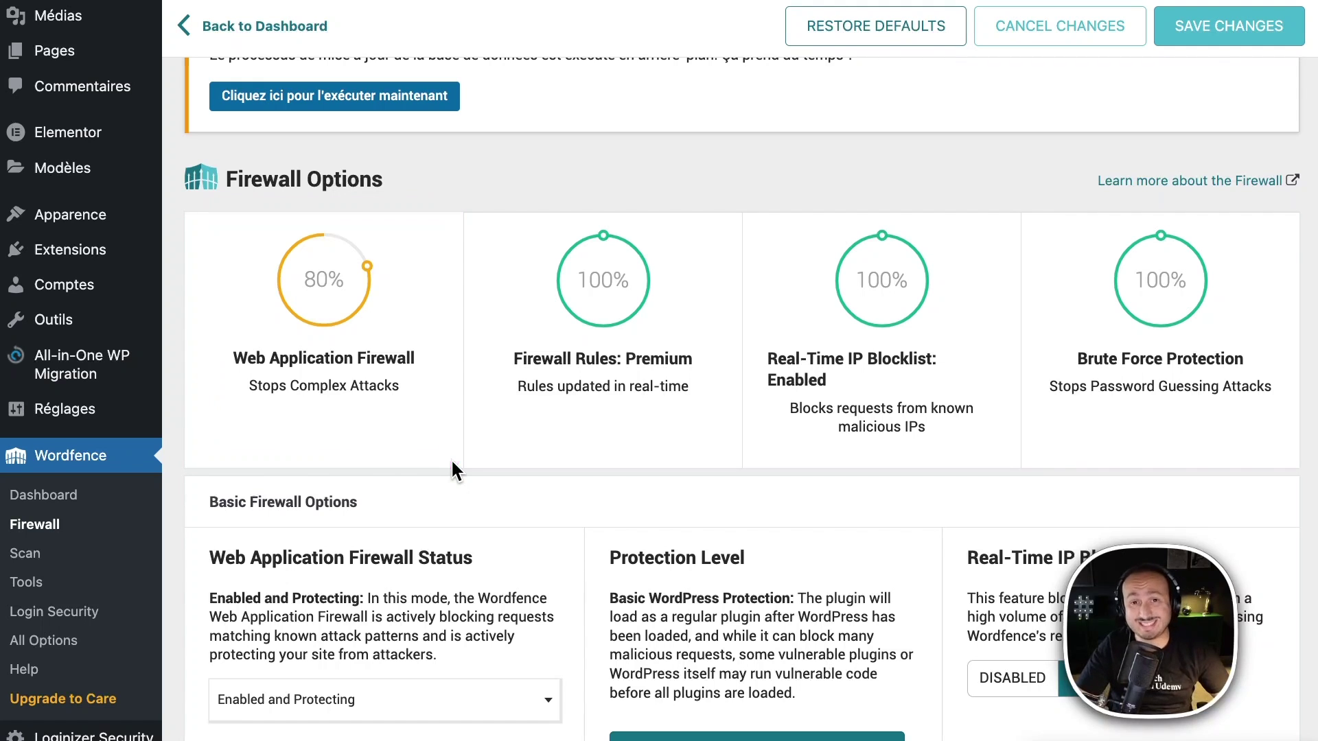
{"action": "mouse_move", "coordinate": [458, 207]}
{"action": "left_mouse_down"}
{"action": "mouse_move", "coordinate": [311, 405]}
{"action": "mouse_move", "coordinate": [188, 446]}
{"action": "mouse_move", "coordinate": [191, 459]}
{"action": "left_mouse_up"}
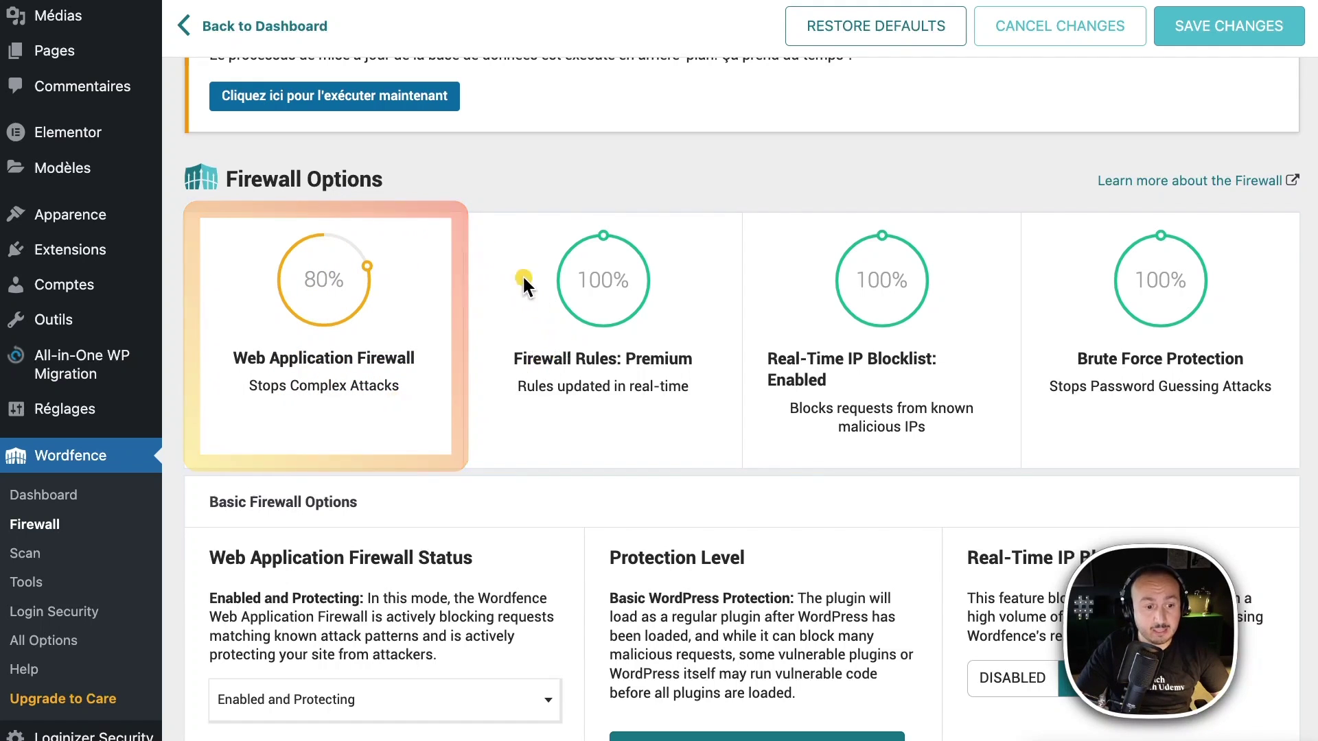
{"action": "mouse_move", "coordinate": [457, 207]}
{"action": "left_mouse_down"}
{"action": "mouse_move", "coordinate": [516, 250]}
{"action": "mouse_move", "coordinate": [568, 347]}
{"action": "mouse_move", "coordinate": [646, 406]}
{"action": "left_mouse_up"}
{"action": "left_click_drag", "start_coordinate": [717, 455], "coordinate": [745, 459]}
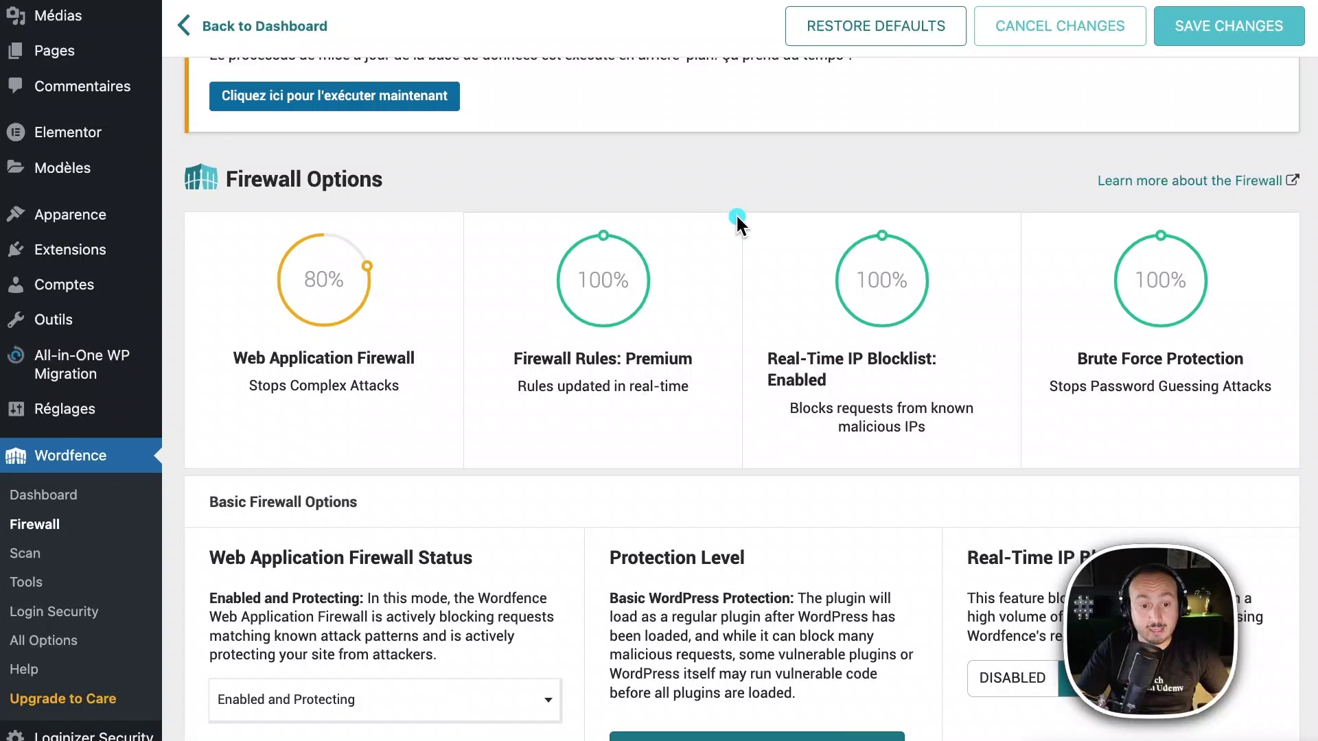
{"action": "mouse_move", "coordinate": [730, 207]}
{"action": "left_mouse_down"}
{"action": "mouse_move", "coordinate": [776, 332]}
{"action": "mouse_move", "coordinate": [926, 455]}
{"action": "mouse_move", "coordinate": [1018, 450]}
{"action": "left_mouse_up"}
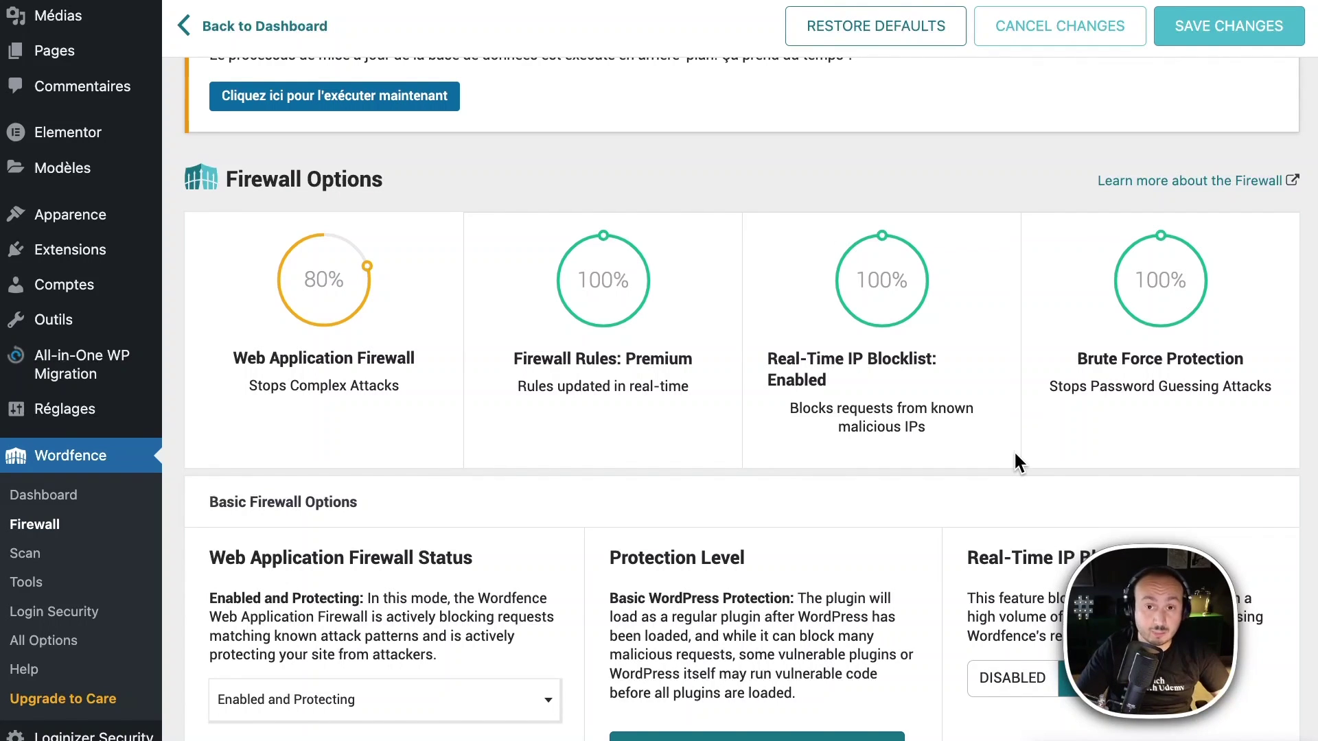
{"action": "mouse_move", "coordinate": [1014, 214]}
{"action": "left_mouse_down"}
{"action": "mouse_move", "coordinate": [1096, 354]}
{"action": "mouse_move", "coordinate": [1295, 447]}
{"action": "left_mouse_up"}
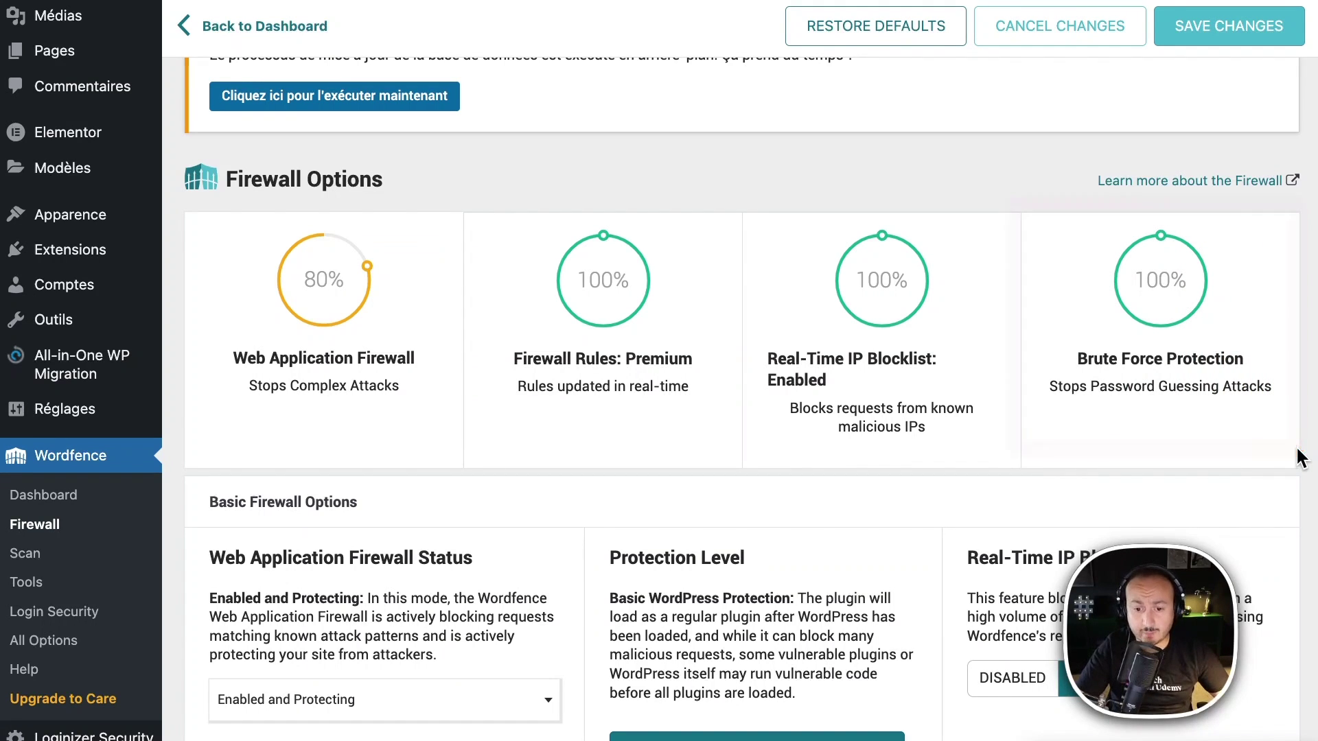
Examine the Brute Force Protection status and the Web Application Firewall details on how to reach 100%
{"action": "mouse_move", "coordinate": [1302, 470]}
{"action": "left_mouse_down"}
{"action": "mouse_move", "coordinate": [1080, 234]}
{"action": "mouse_move", "coordinate": [1024, 208]}
{"action": "left_mouse_up"}
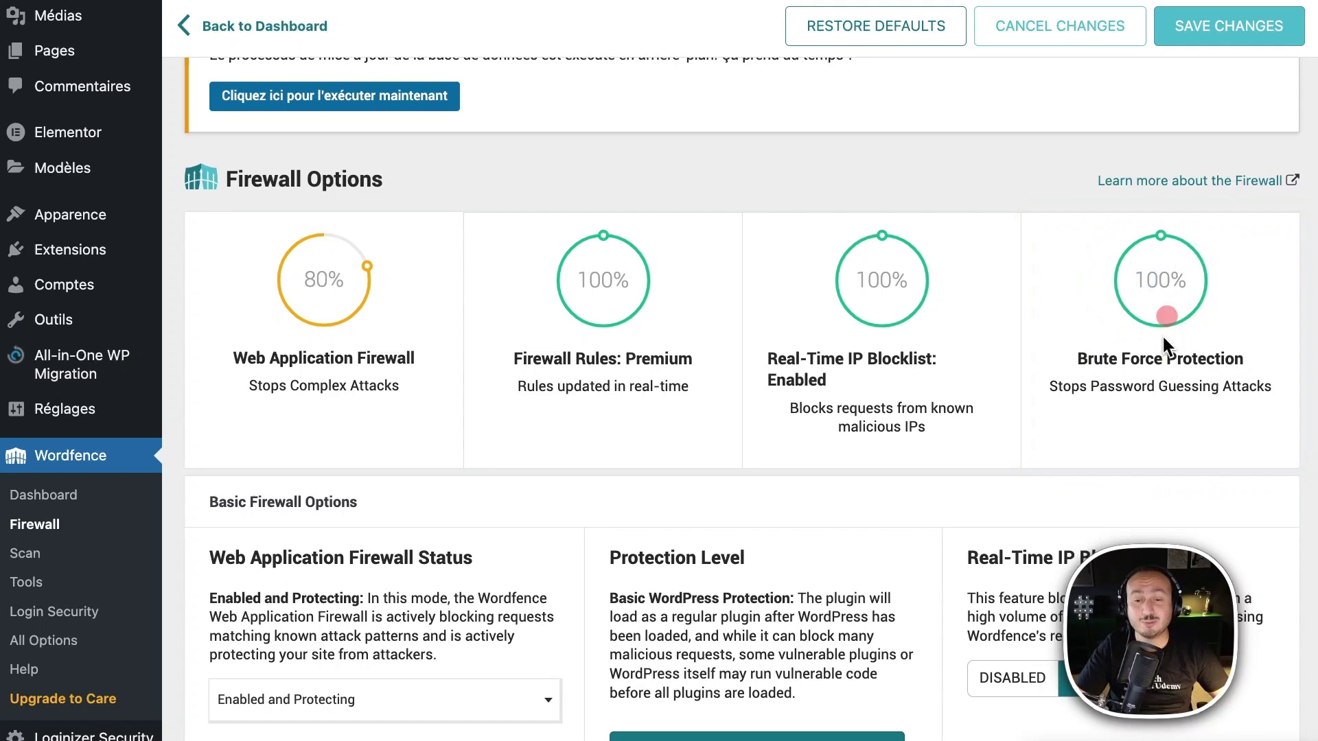
{"action": "mouse_move", "coordinate": [1131, 271]}
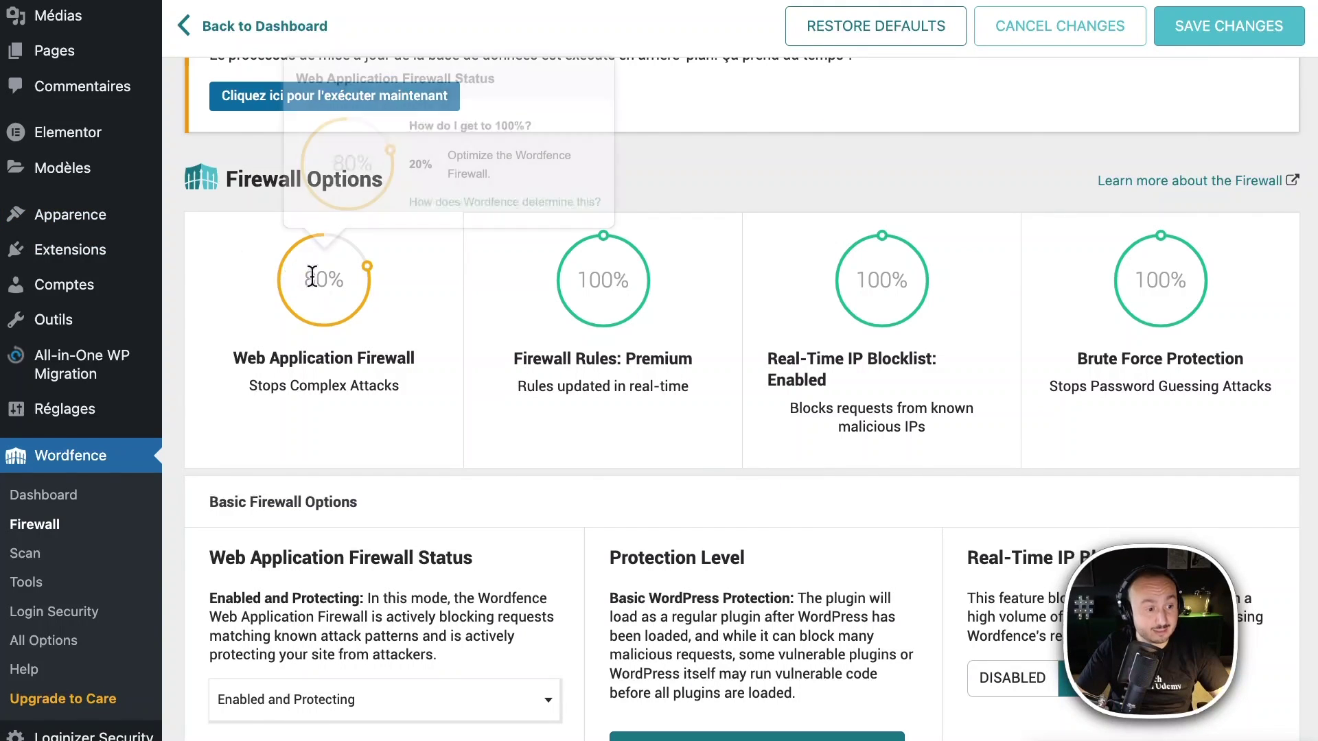
{"action": "mouse_move", "coordinate": [325, 266]}
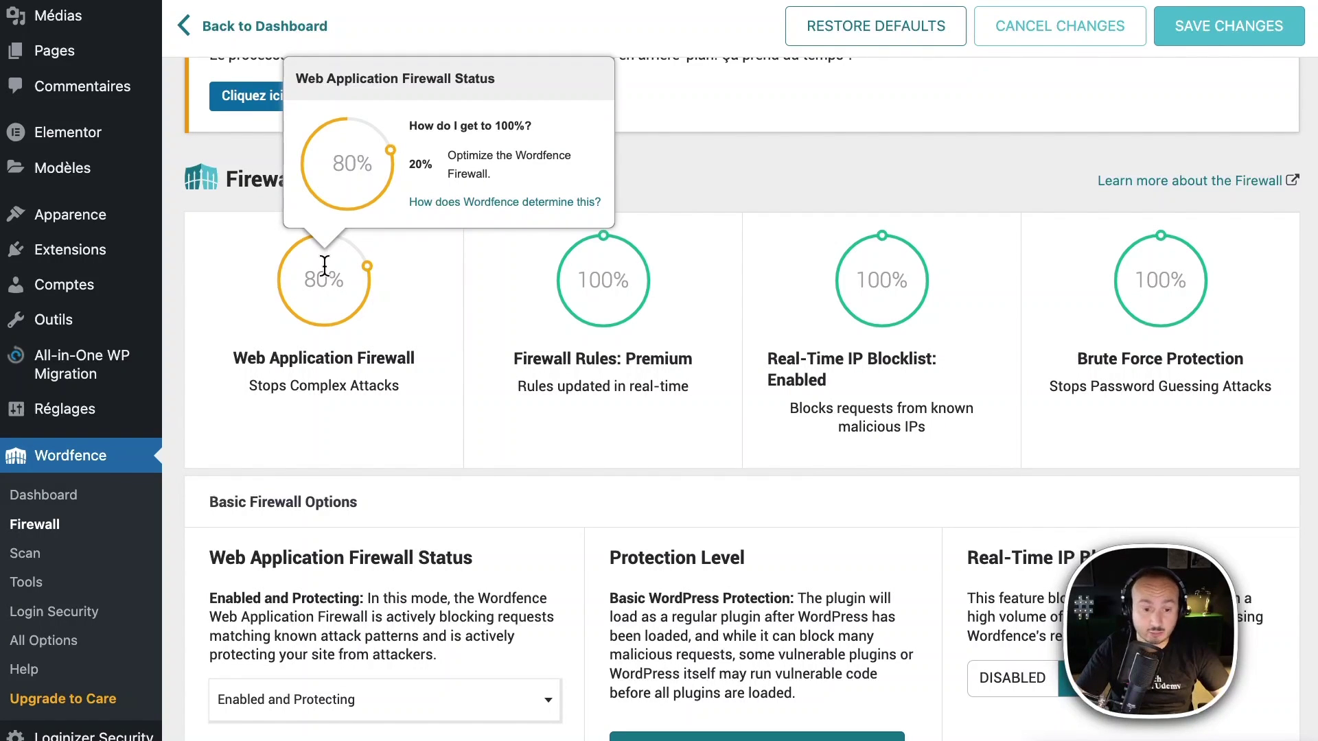
Examine the Basic Firewall Options: the Real-Time IP Blocklist switch, the Web Application Firewall Status choices and the Protection Level
{"action": "scroll", "coordinate": [780, 499], "scroll_direction": "down", "scroll_amount": 3}
{"action": "scroll", "coordinate": [780, 492], "scroll_direction": "down", "scroll_amount": 3}
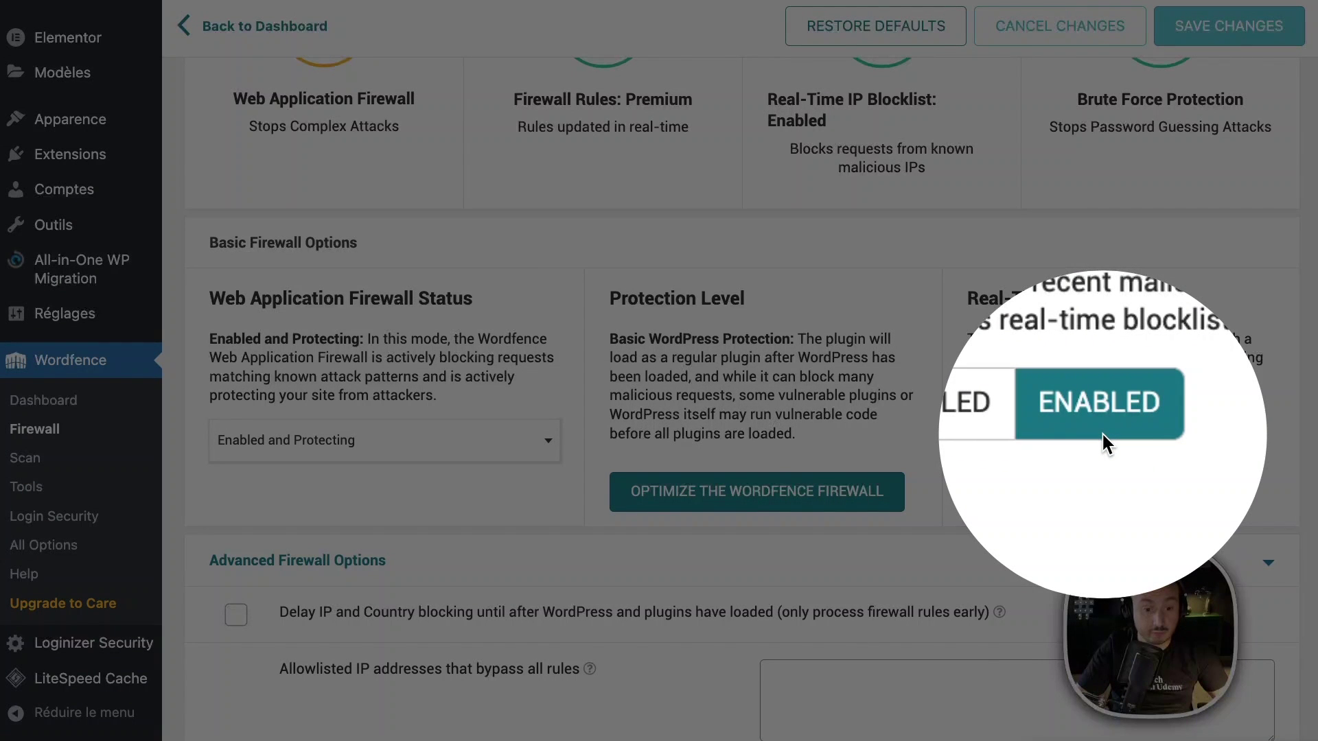
{"action": "left_click", "coordinate": [1101, 431]}
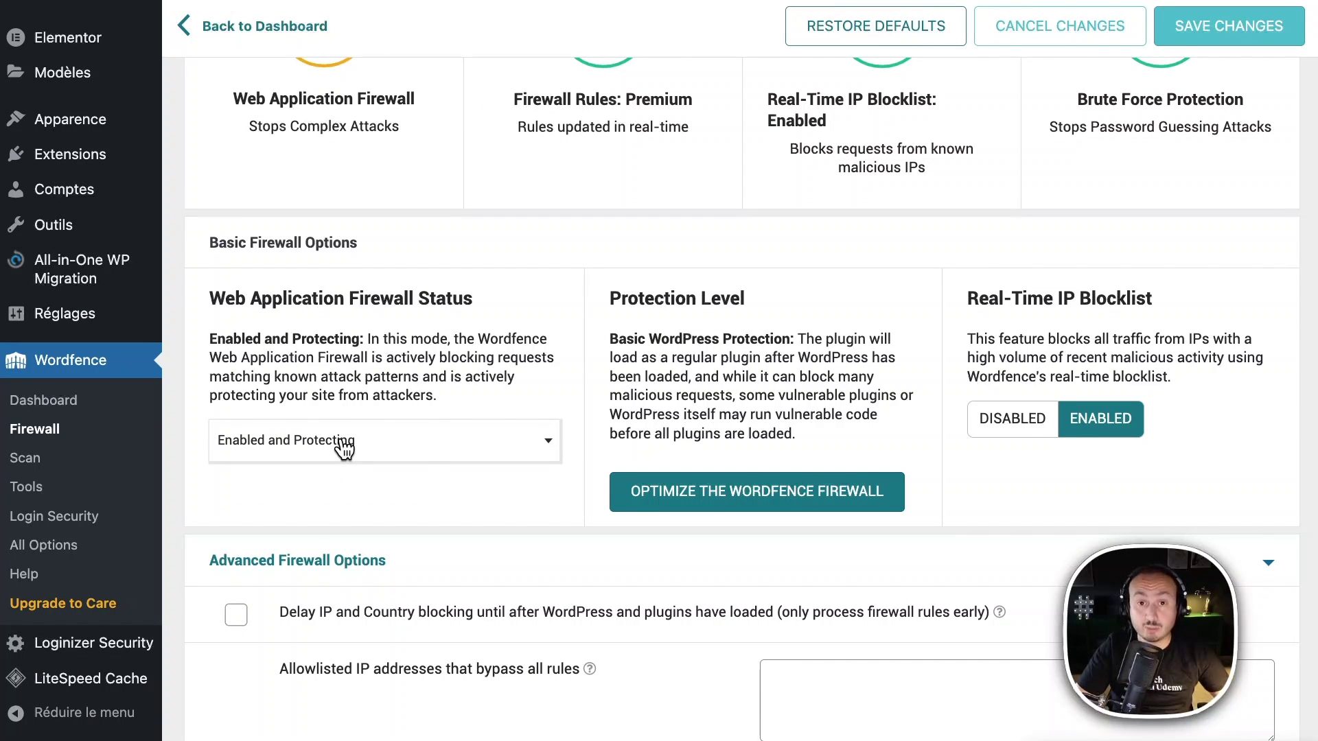
{"action": "left_click", "coordinate": [341, 440]}
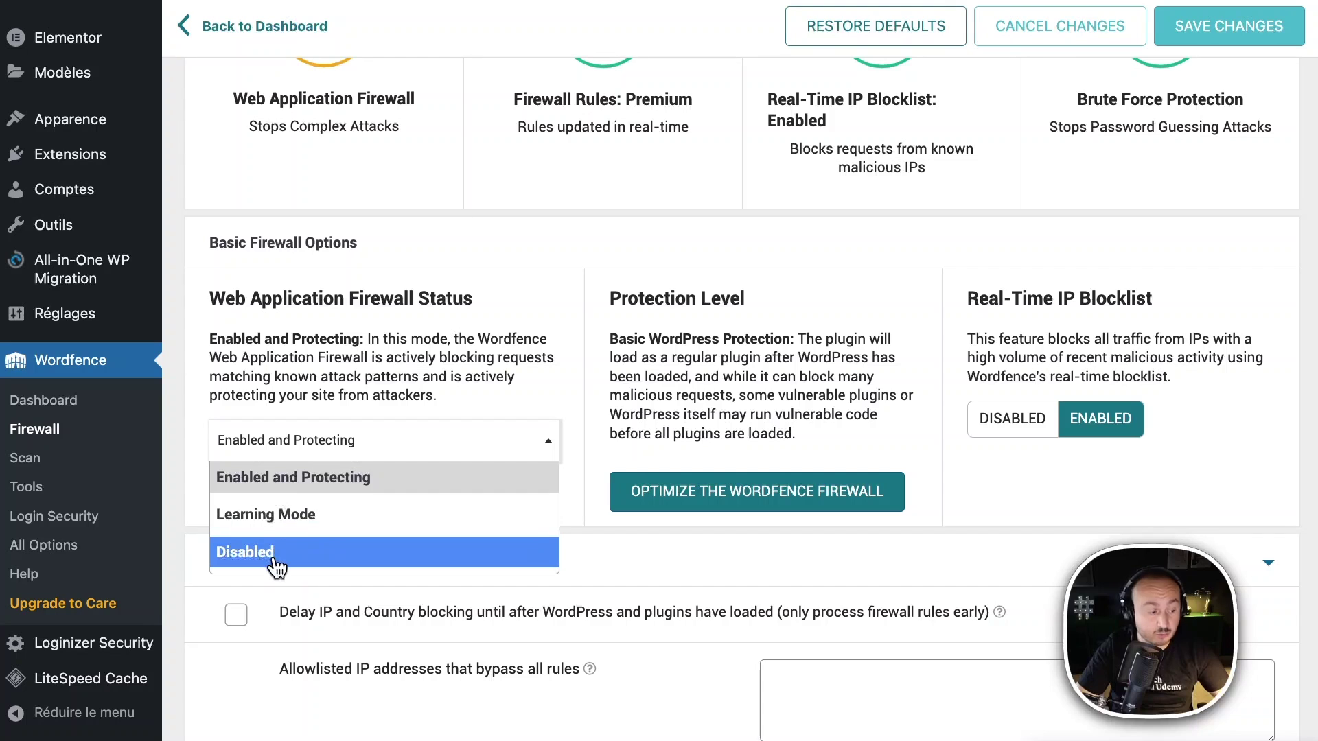
{"action": "left_click", "coordinate": [359, 395]}
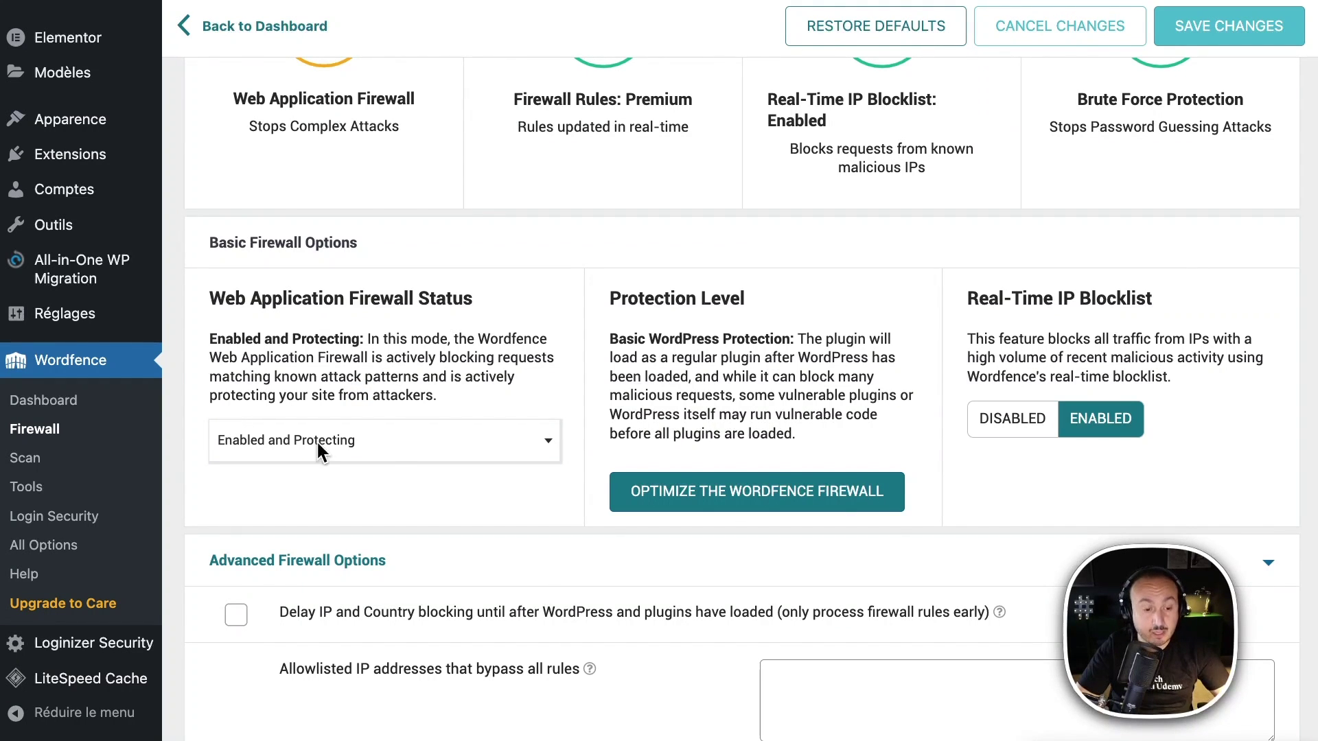
{"action": "left_click_drag", "start_coordinate": [220, 67], "coordinate": [427, 154]}
{"action": "mouse_move", "coordinate": [583, 271]}
{"action": "left_mouse_down"}
{"action": "mouse_move", "coordinate": [767, 442]}
{"action": "mouse_move", "coordinate": [942, 524]}
{"action": "left_mouse_up"}
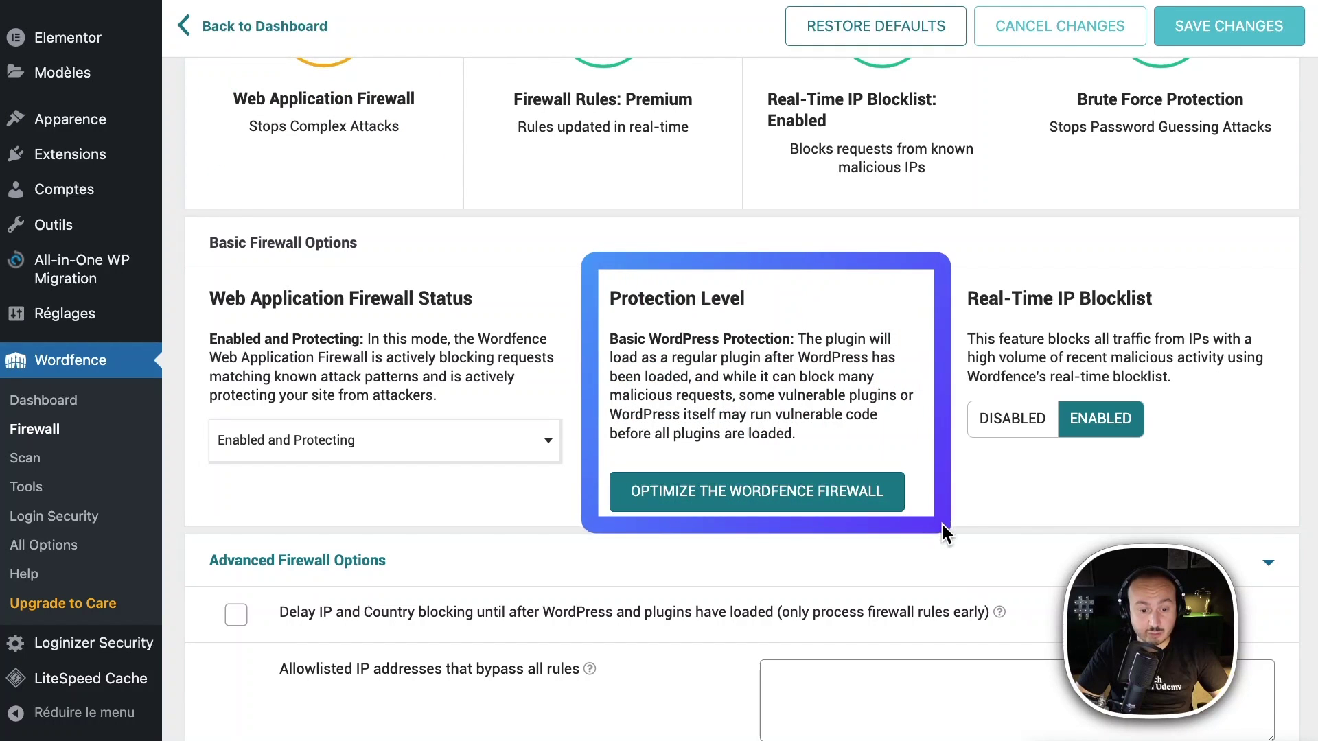
Download a backup of the .htaccess file and optimize the Wordfence firewall with the LiteSpeed/lsapi server configuration
{"action": "left_click", "coordinate": [769, 494]}
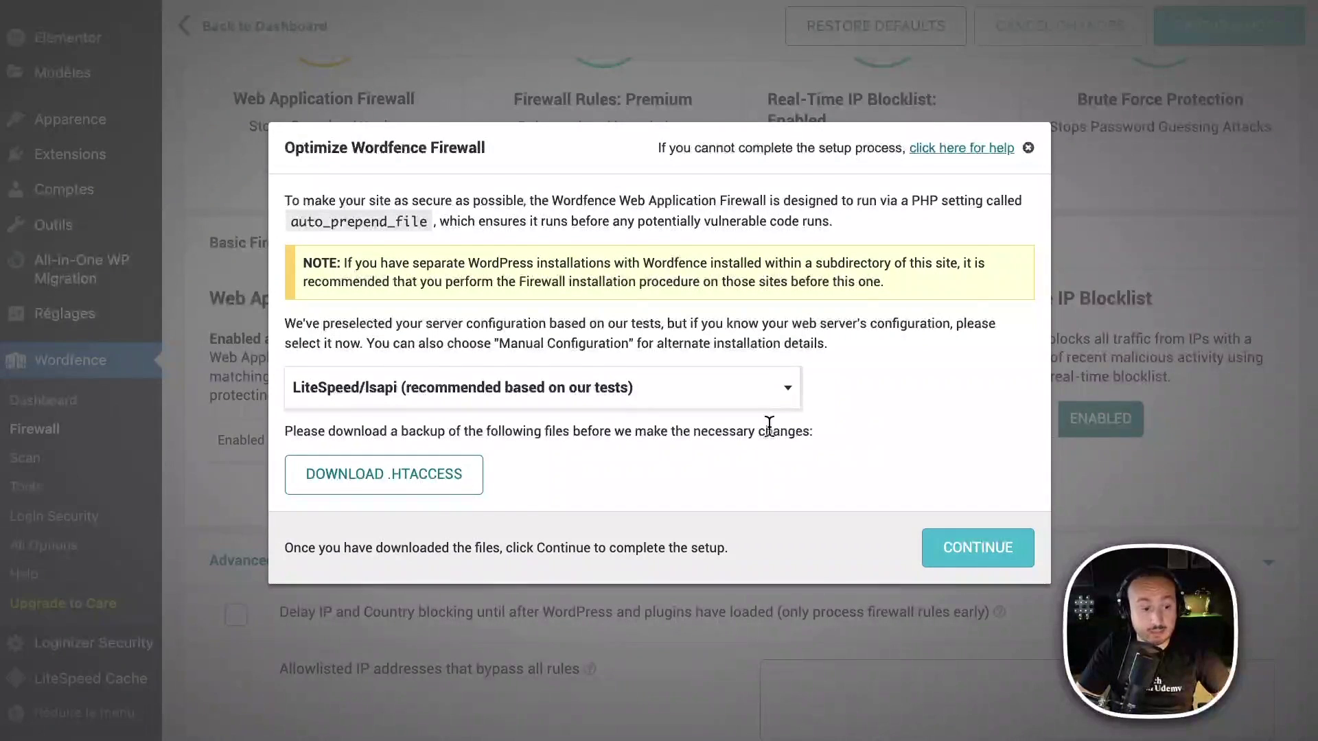
{"action": "left_click", "coordinate": [424, 481]}
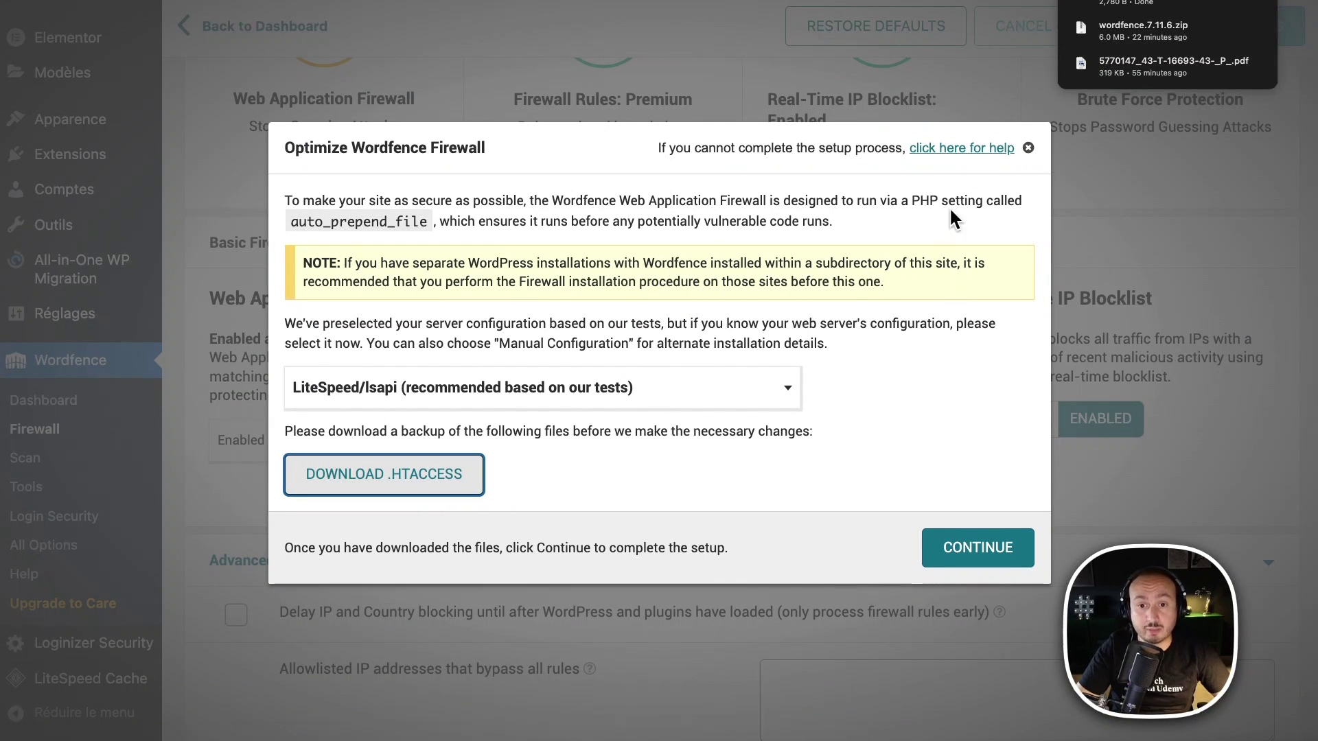
{"action": "left_click", "coordinate": [986, 401]}
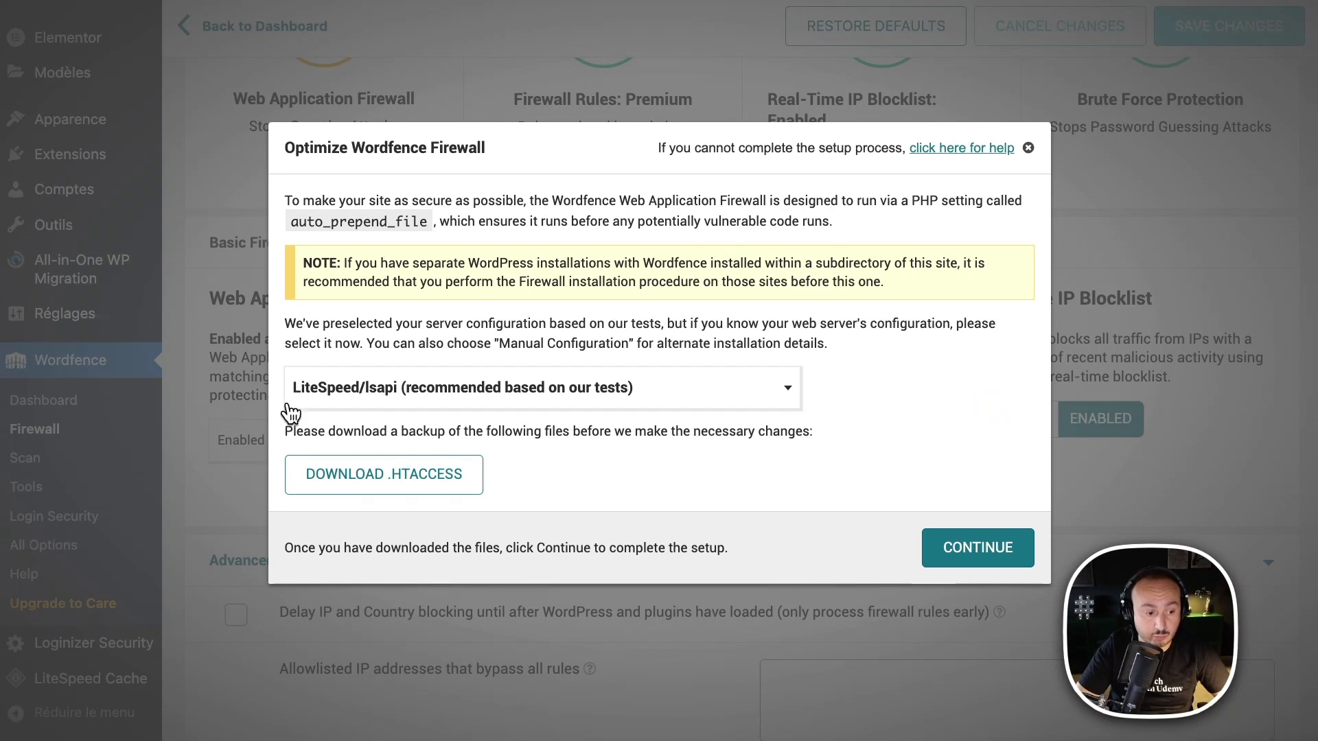
{"action": "left_click", "coordinate": [994, 557]}
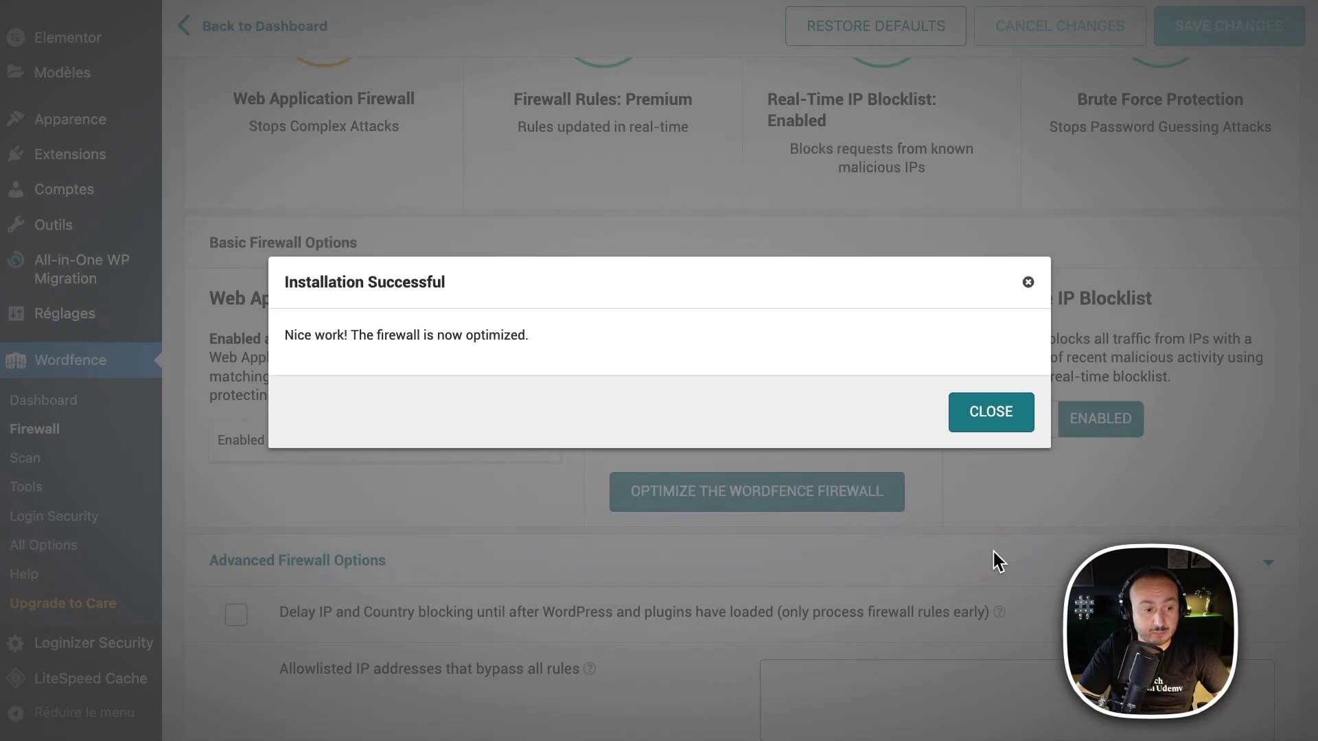
{"action": "left_click_drag", "start_coordinate": [323, 362], "coordinate": [568, 353]}
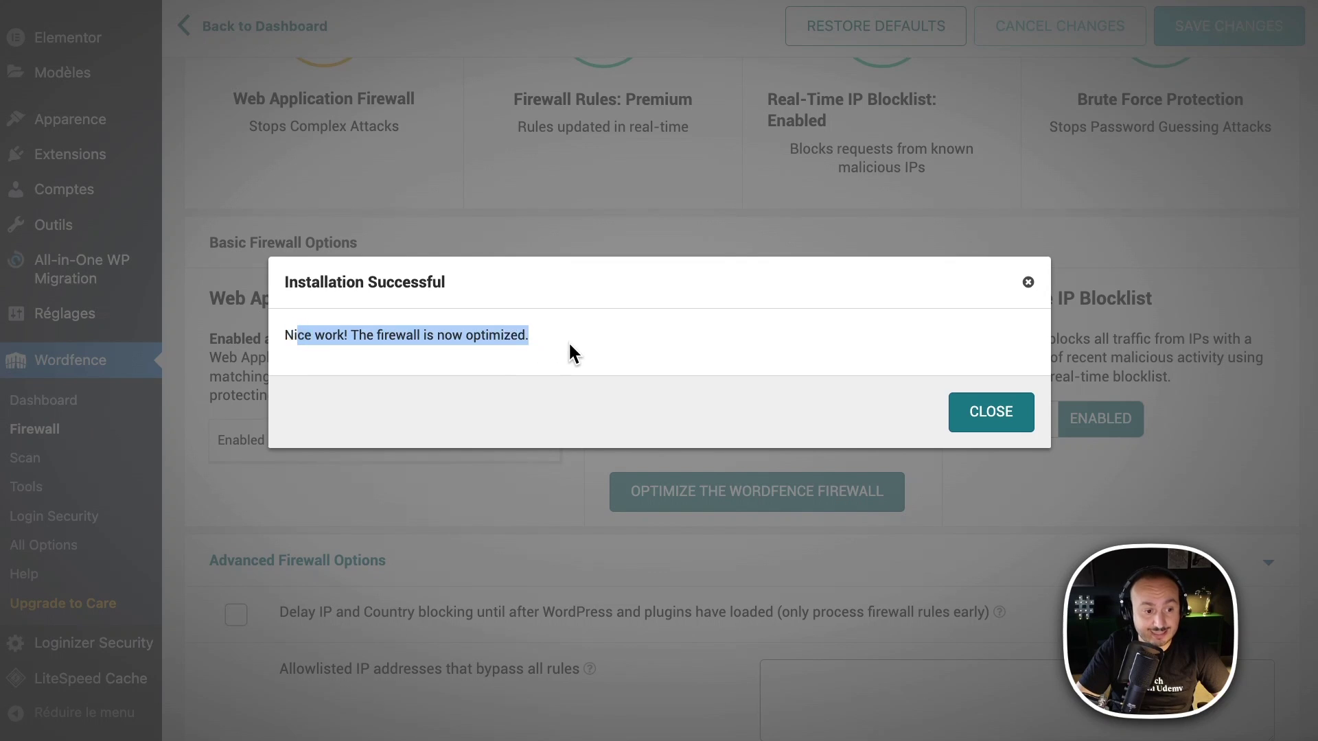
{"action": "left_click", "coordinate": [573, 350]}
{"action": "left_click", "coordinate": [999, 420]}
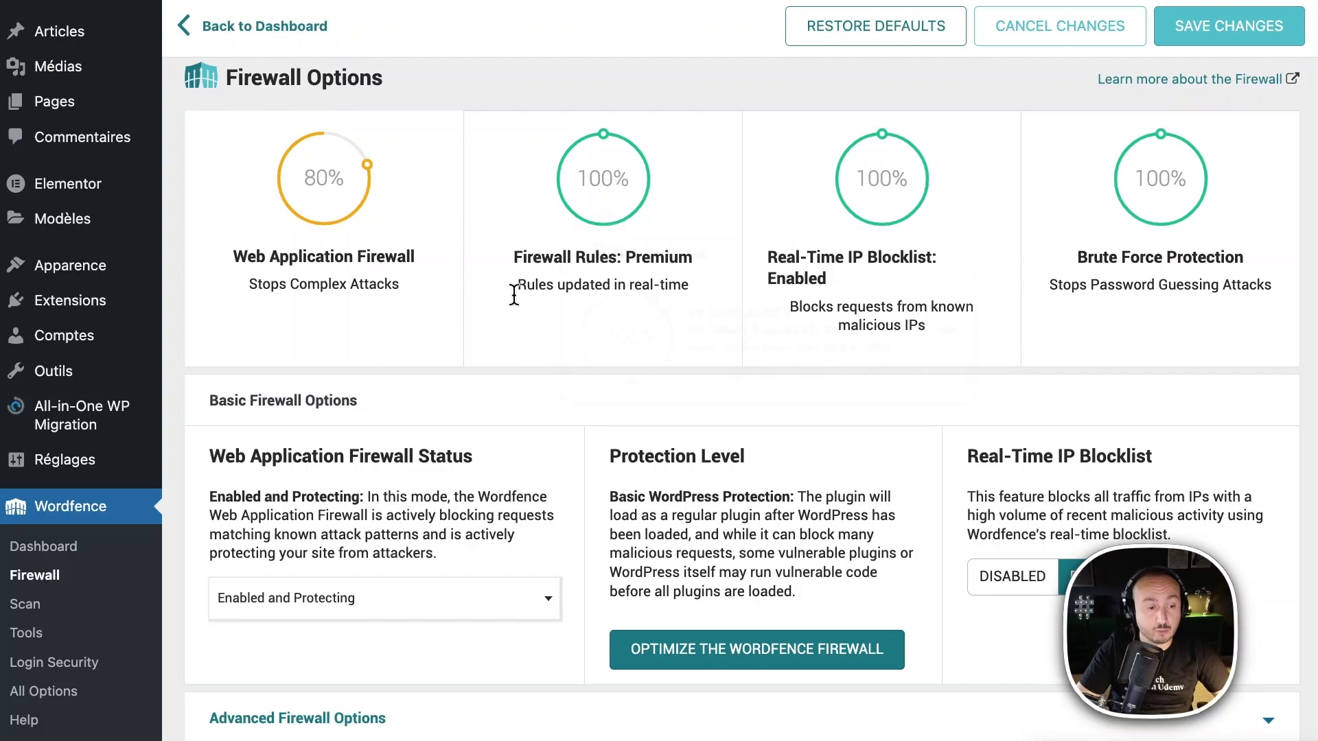
Check the Web Application Firewall status details and review the Extended Protection description under Protection Level
{"action": "mouse_move", "coordinate": [426, 250]}
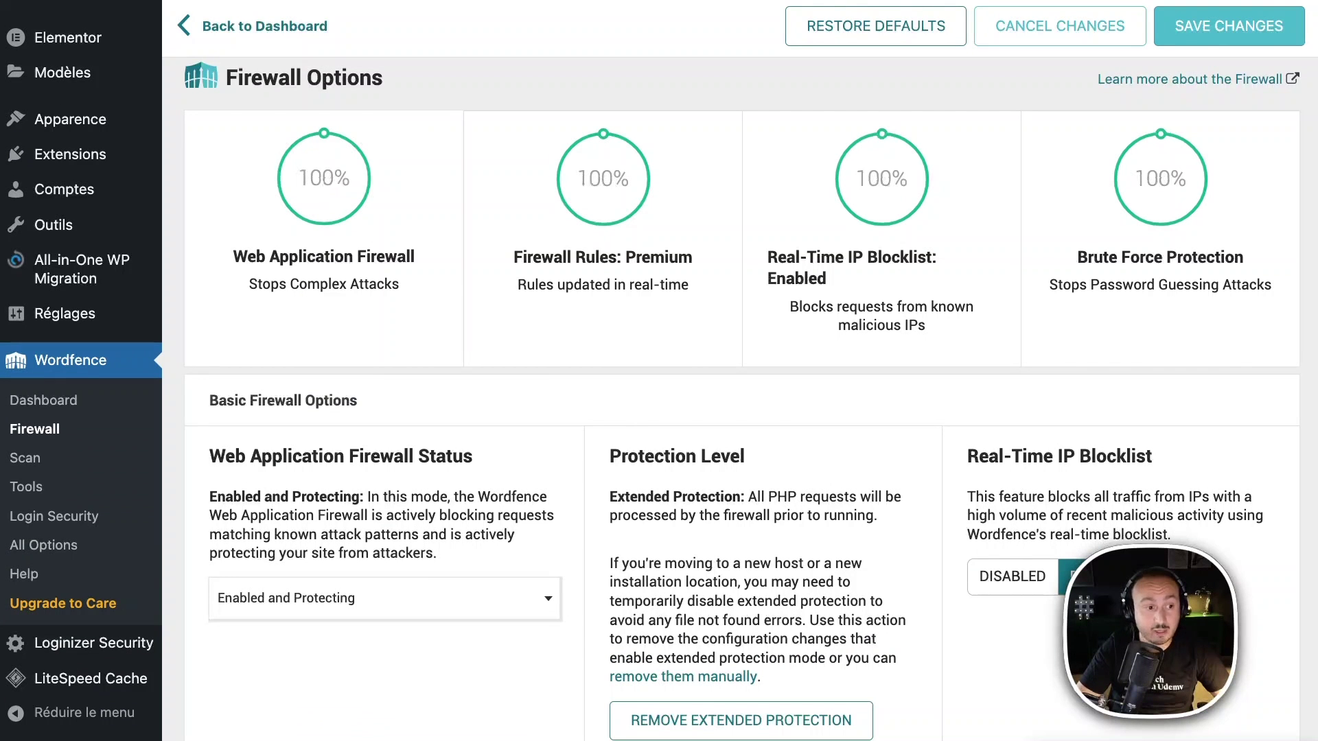
{"action": "mouse_move", "coordinate": [344, 188]}
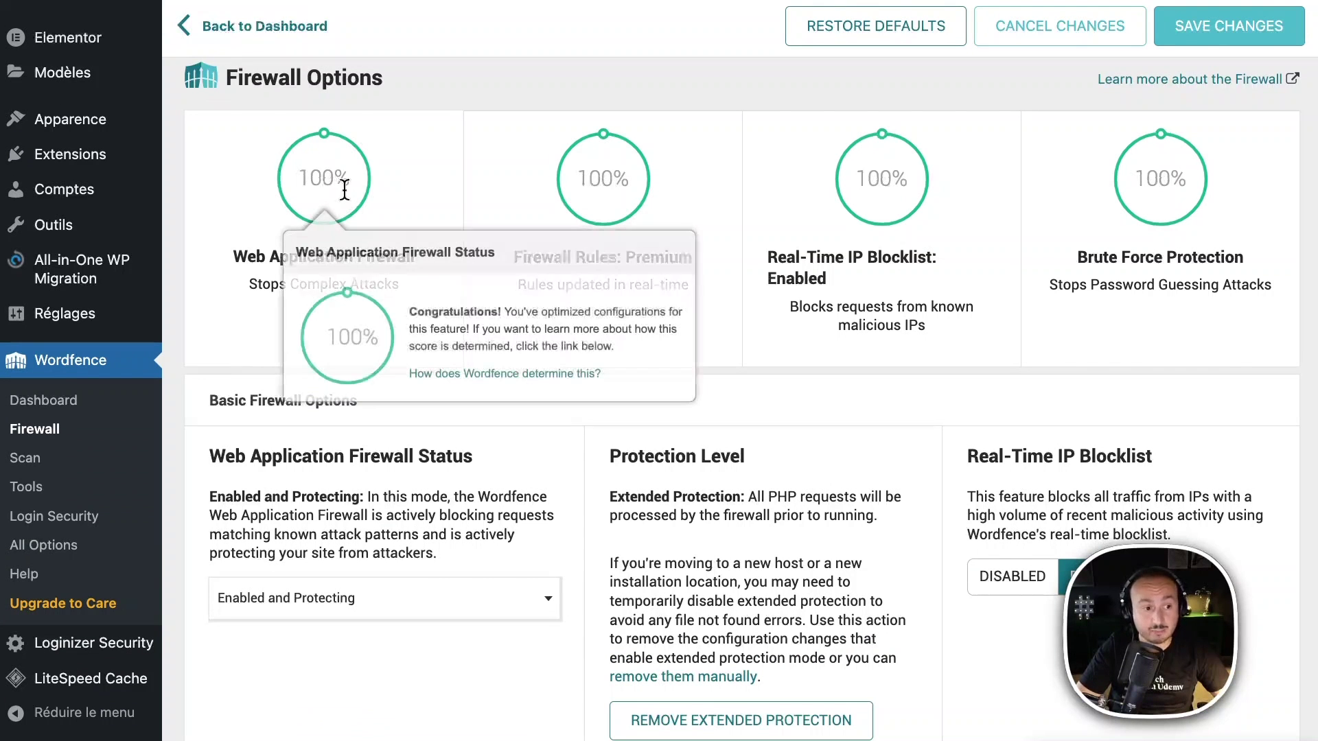
{"action": "scroll", "coordinate": [734, 541], "scroll_direction": "down", "scroll_amount": 1}
{"action": "scroll", "coordinate": [734, 547], "scroll_direction": "down", "scroll_amount": 1}
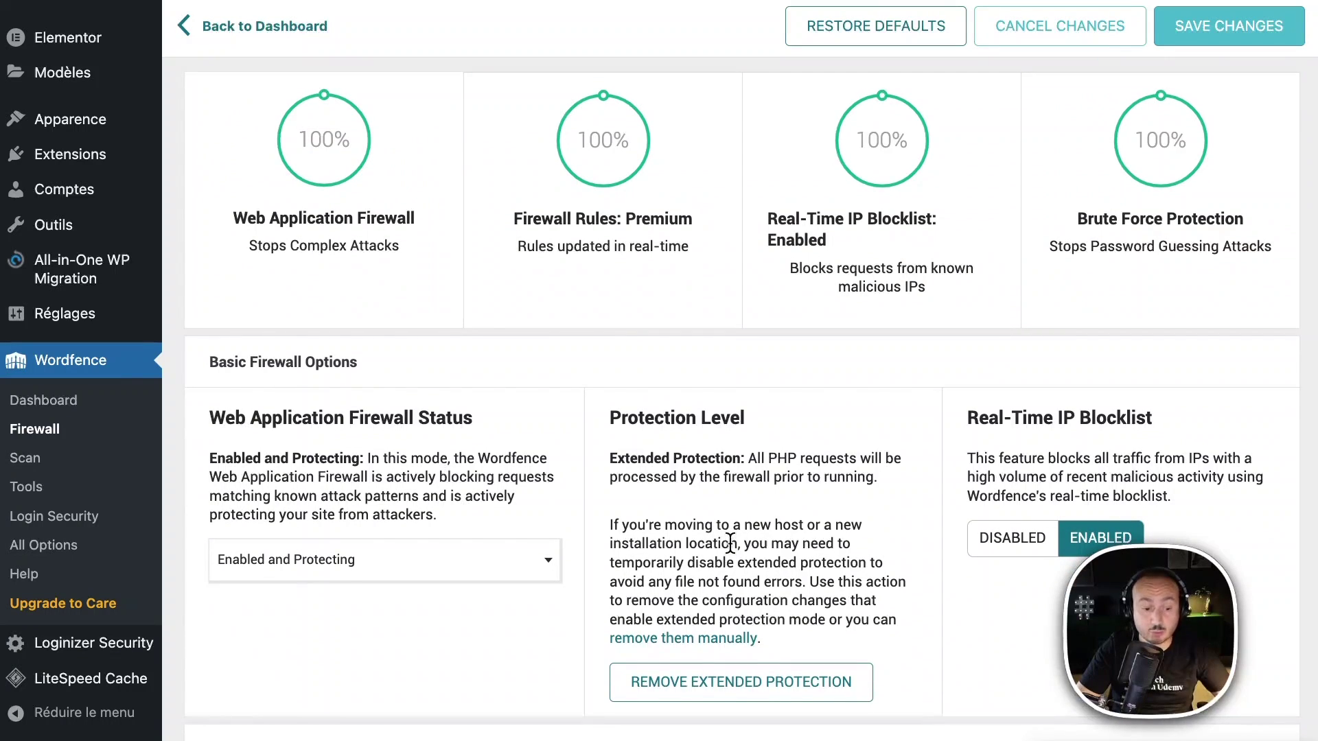
{"action": "scroll", "coordinate": [730, 544], "scroll_direction": "down", "scroll_amount": 1}
{"action": "scroll", "coordinate": [730, 542], "scroll_direction": "down", "scroll_amount": 14}
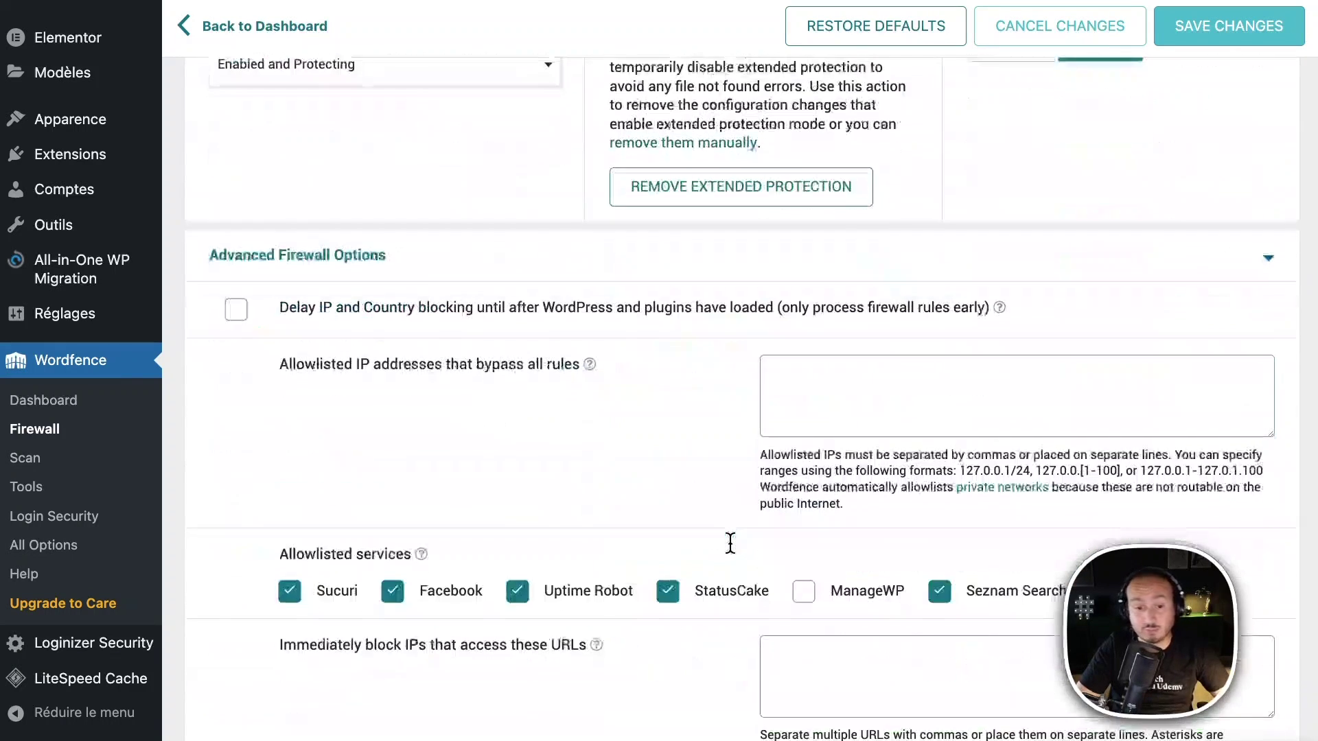
{"action": "scroll", "coordinate": [727, 540], "scroll_direction": "up", "scroll_amount": 7}
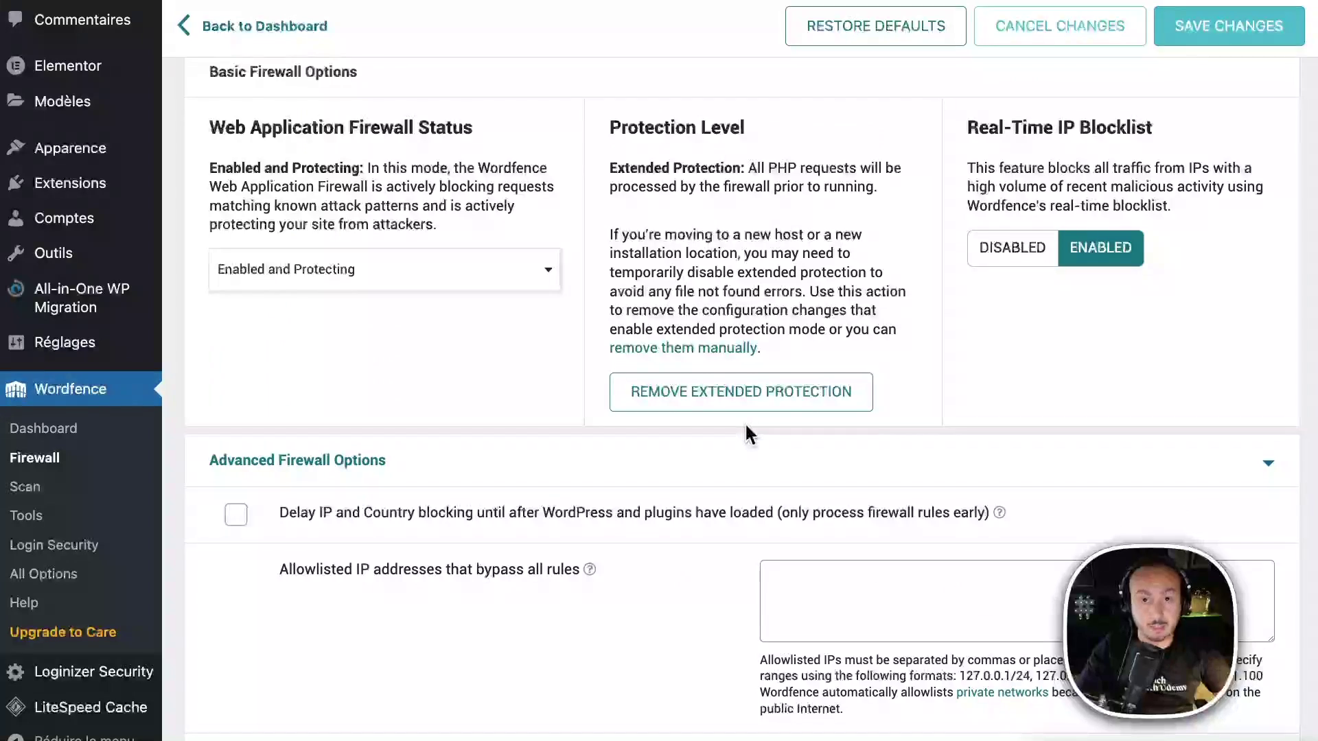
Examine the Advanced Firewall Options for delayed blocking, allowlisted IP addresses, allowlisted services and URLs that trigger immediate IP blocking
{"action": "scroll", "coordinate": [744, 422], "scroll_direction": "down", "scroll_amount": 3}
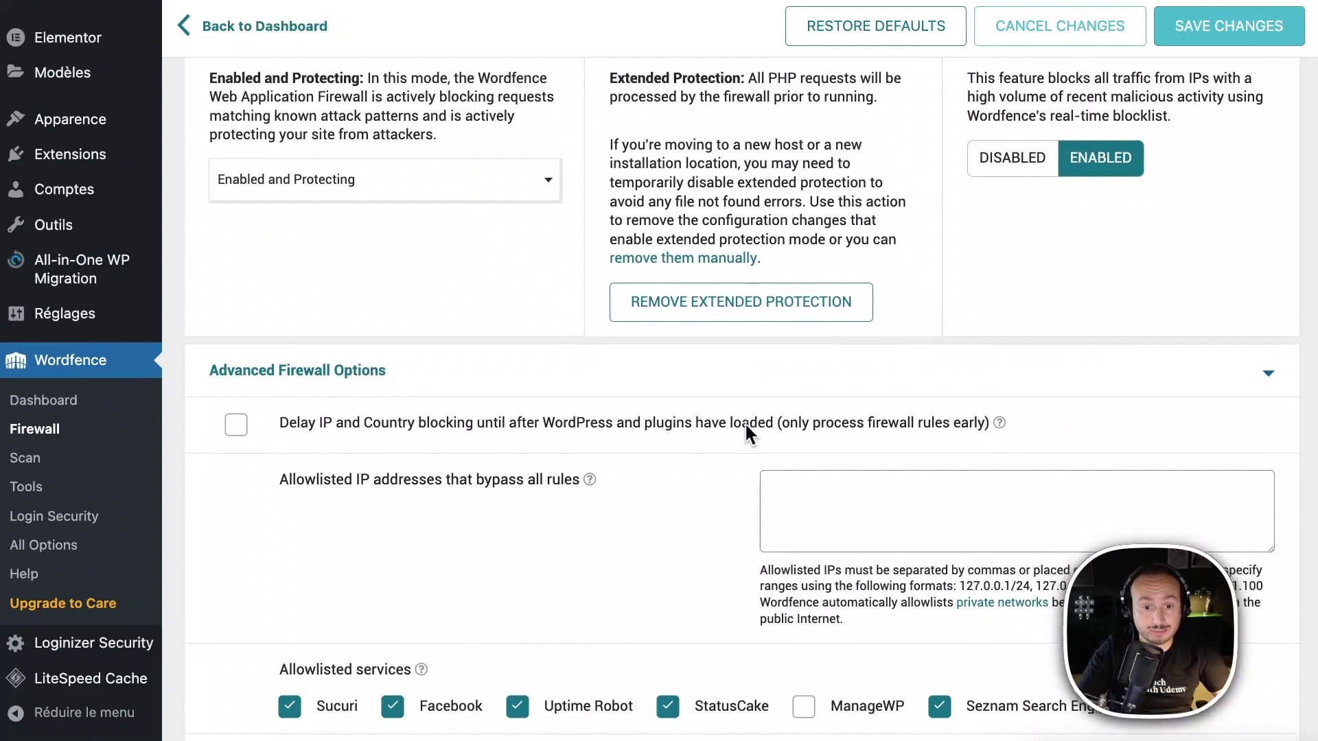
{"action": "scroll", "coordinate": [746, 427], "scroll_direction": "down", "scroll_amount": 4}
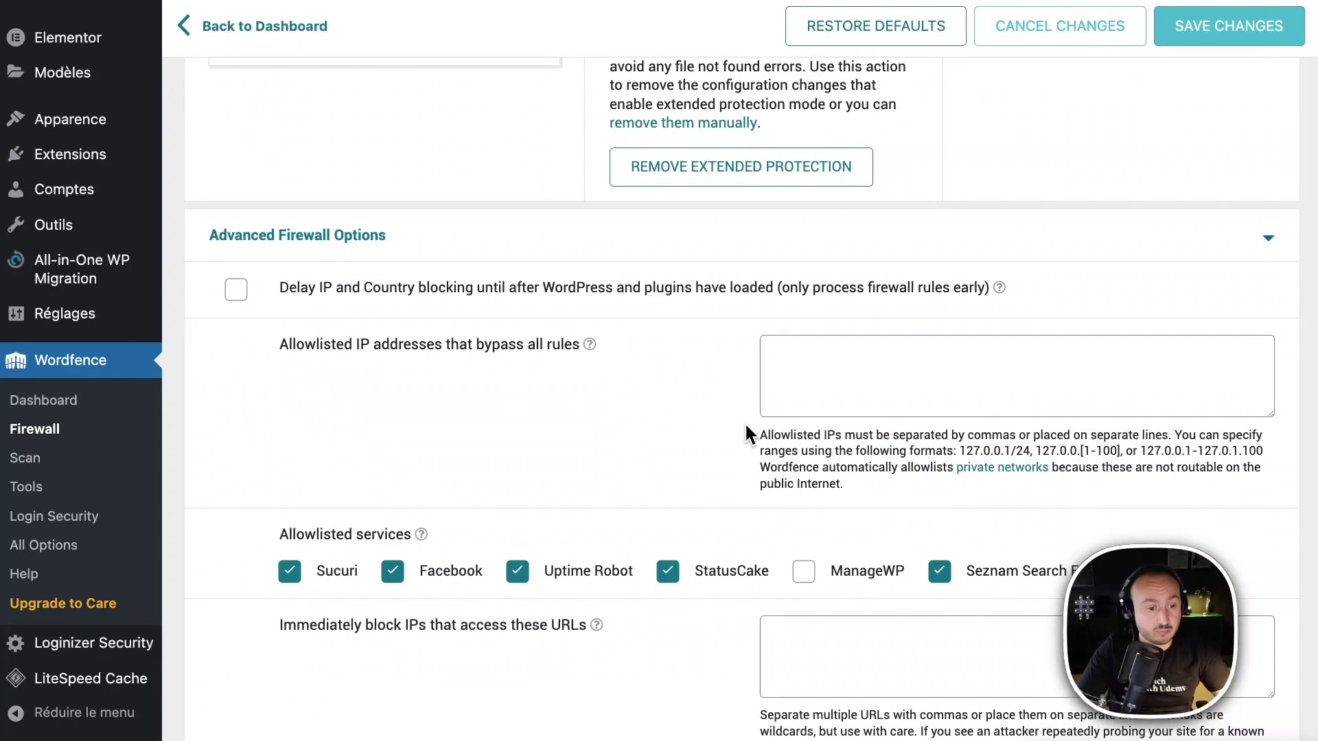
{"action": "scroll", "coordinate": [746, 426], "scroll_direction": "down", "scroll_amount": 2}
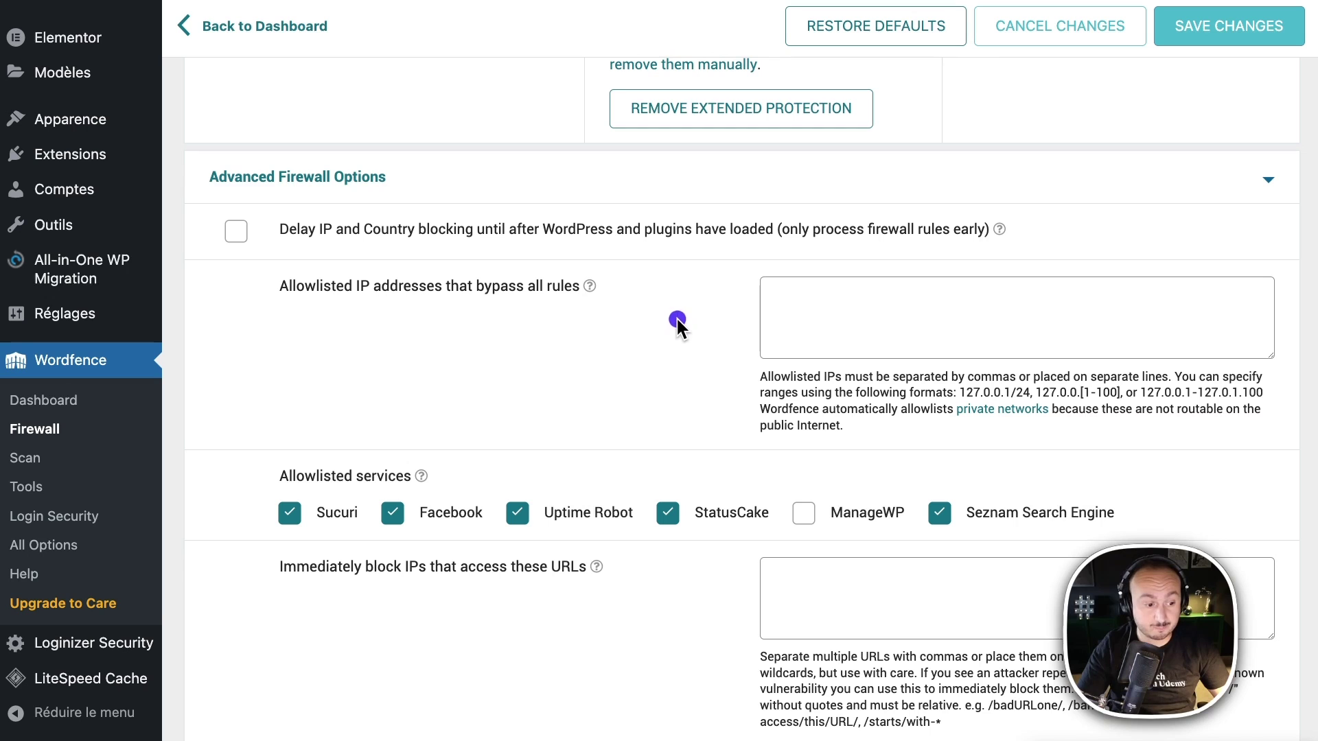
{"action": "scroll", "coordinate": [565, 384], "scroll_direction": "down", "scroll_amount": 4}
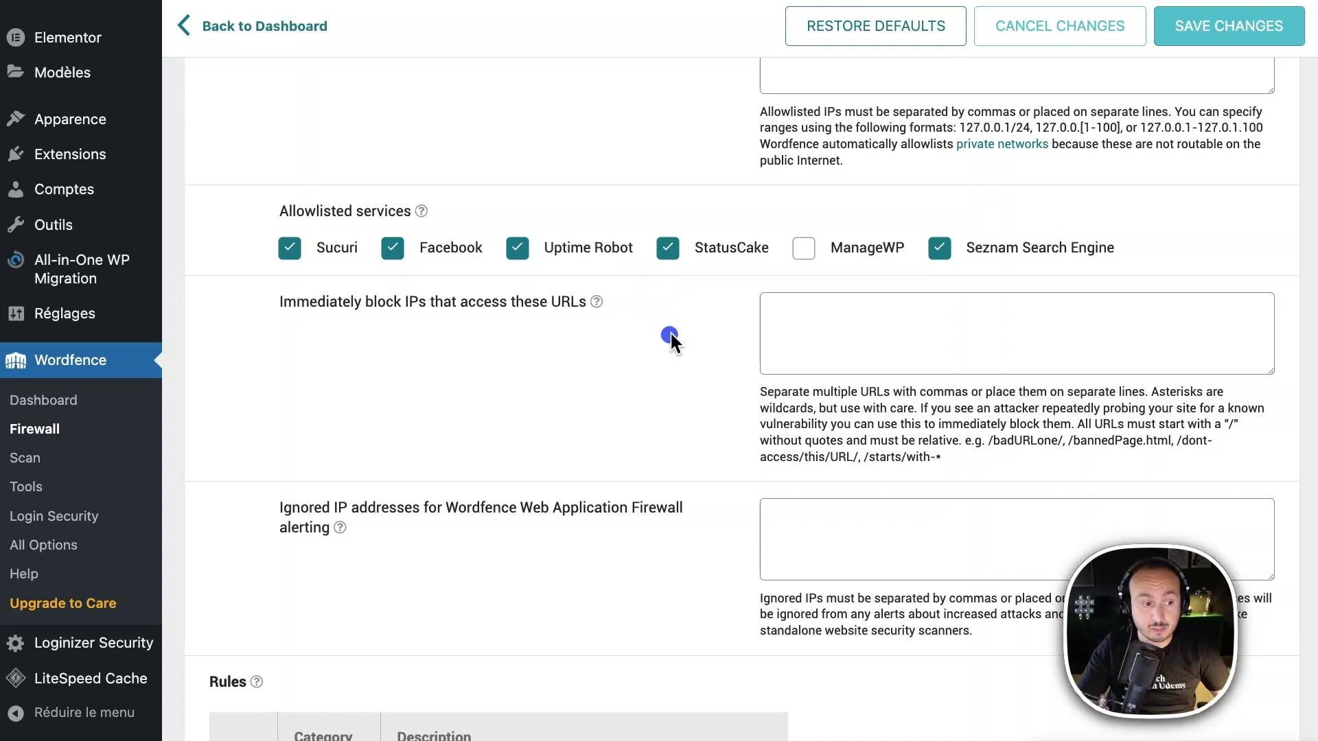
{"action": "mouse_move", "coordinate": [233, 267]}
{"action": "left_mouse_down"}
{"action": "mouse_move", "coordinate": [330, 312]}
{"action": "mouse_move", "coordinate": [716, 381]}
{"action": "mouse_move", "coordinate": [1041, 479]}
{"action": "left_mouse_up"}
{"action": "left_click_drag", "start_coordinate": [1243, 476], "coordinate": [1293, 471]}
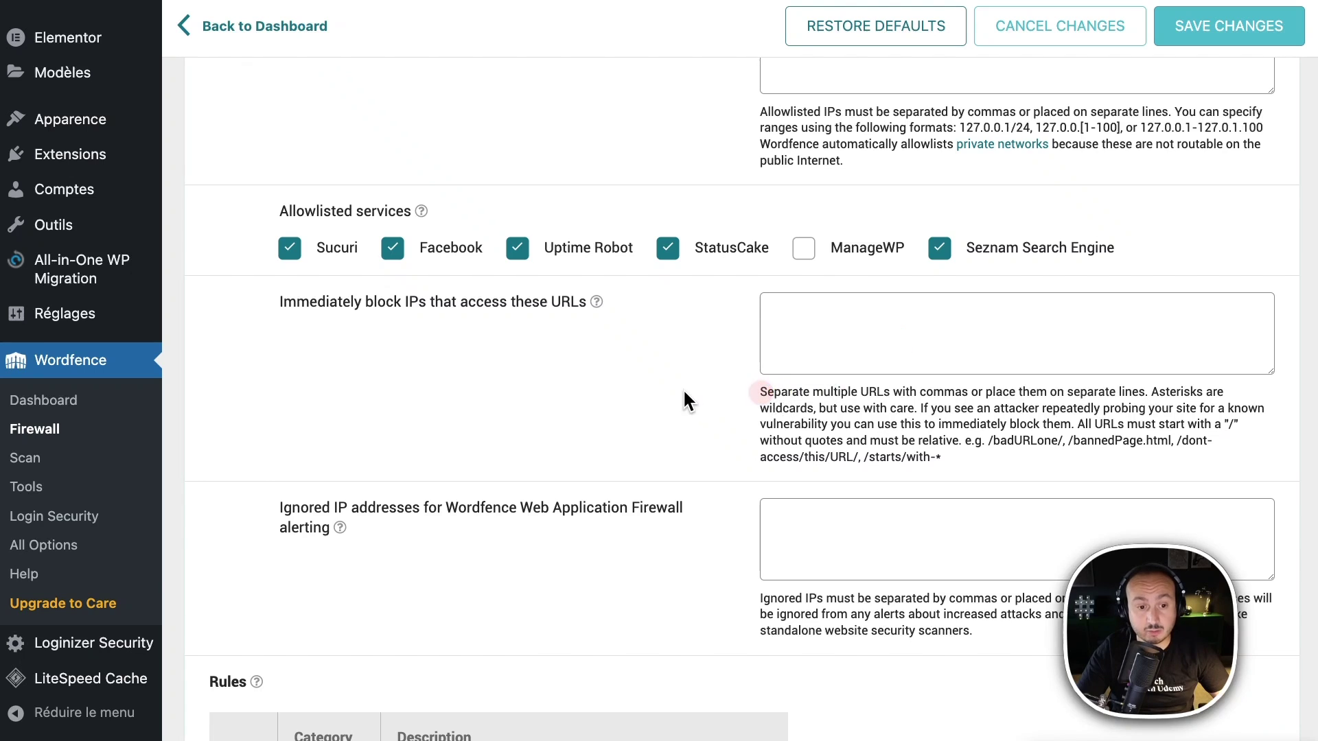
Recheck the allowlisted services and immediate-block URL settings, and examine the ignored IP addresses setting for Web Application Firewall alerting
{"action": "scroll", "coordinate": [682, 388], "scroll_direction": "up", "scroll_amount": 3}
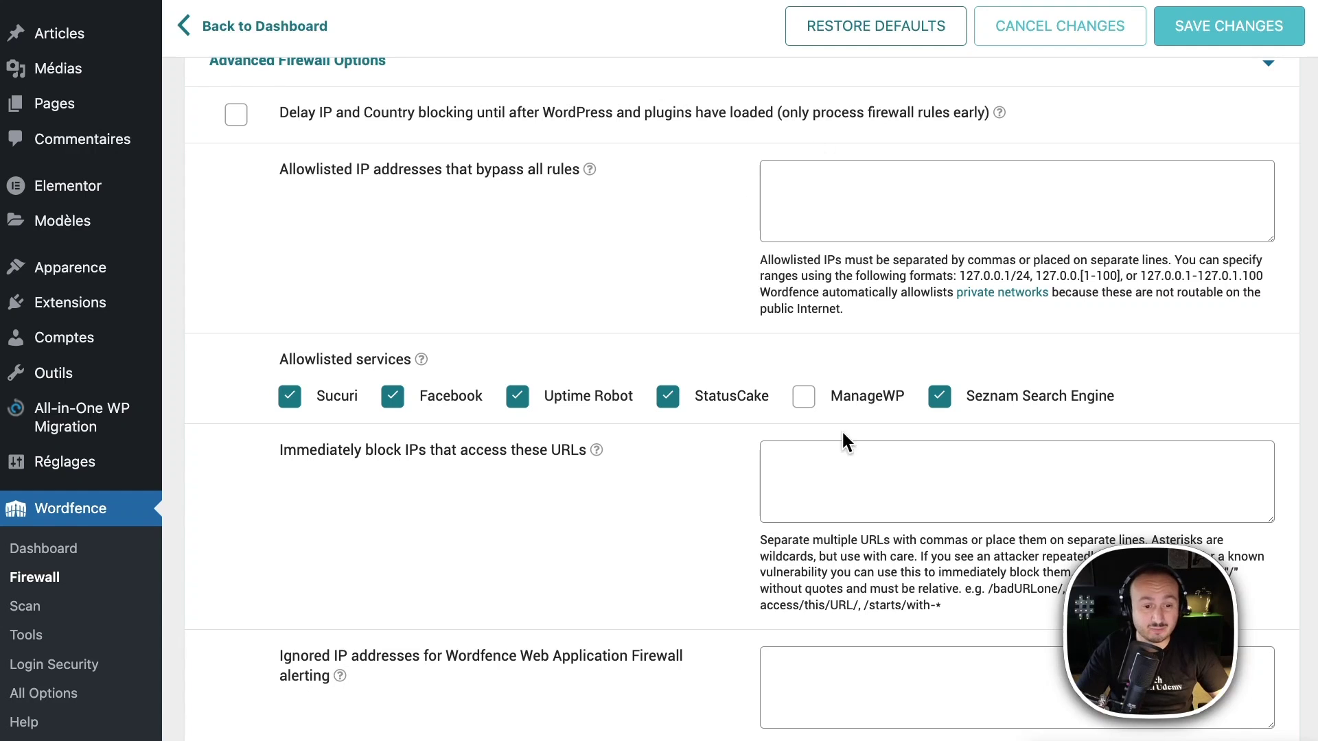
{"action": "scroll", "coordinate": [916, 525], "scroll_direction": "down", "scroll_amount": 3}
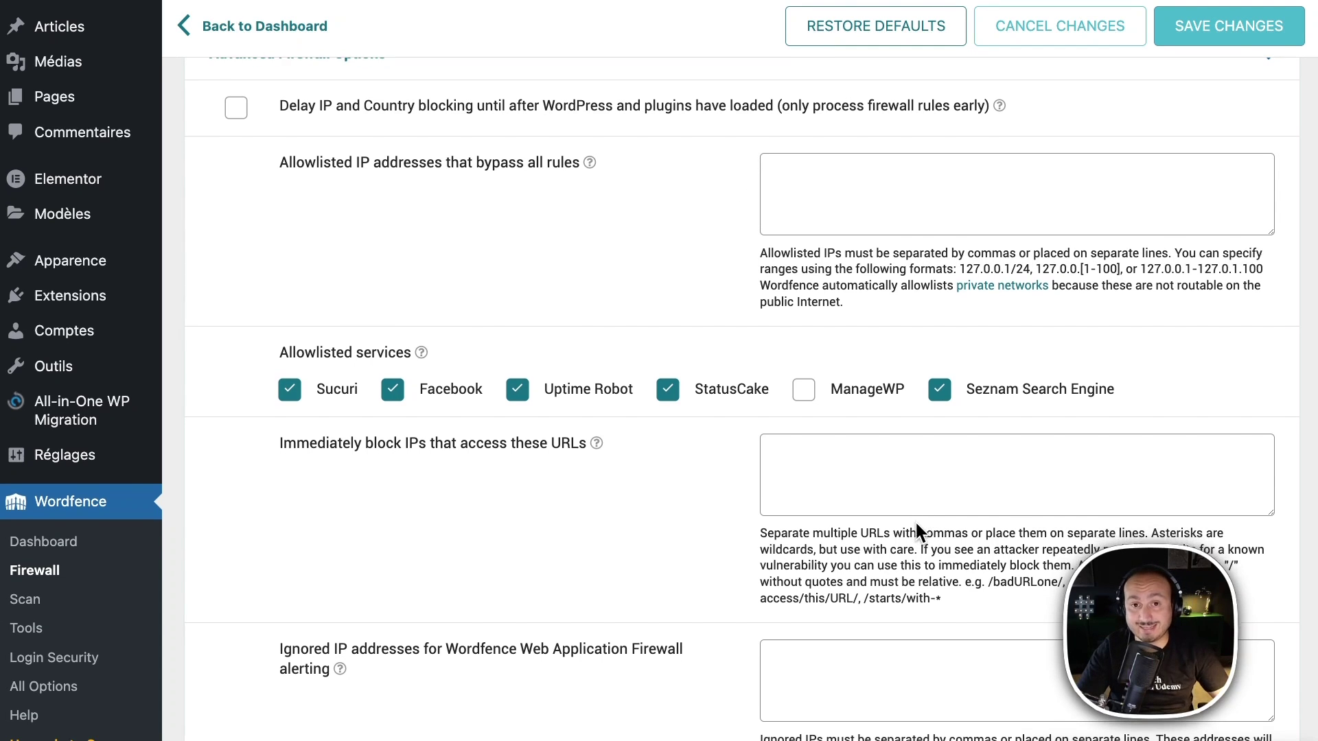
{"action": "scroll", "coordinate": [914, 520], "scroll_direction": "down", "scroll_amount": 1}
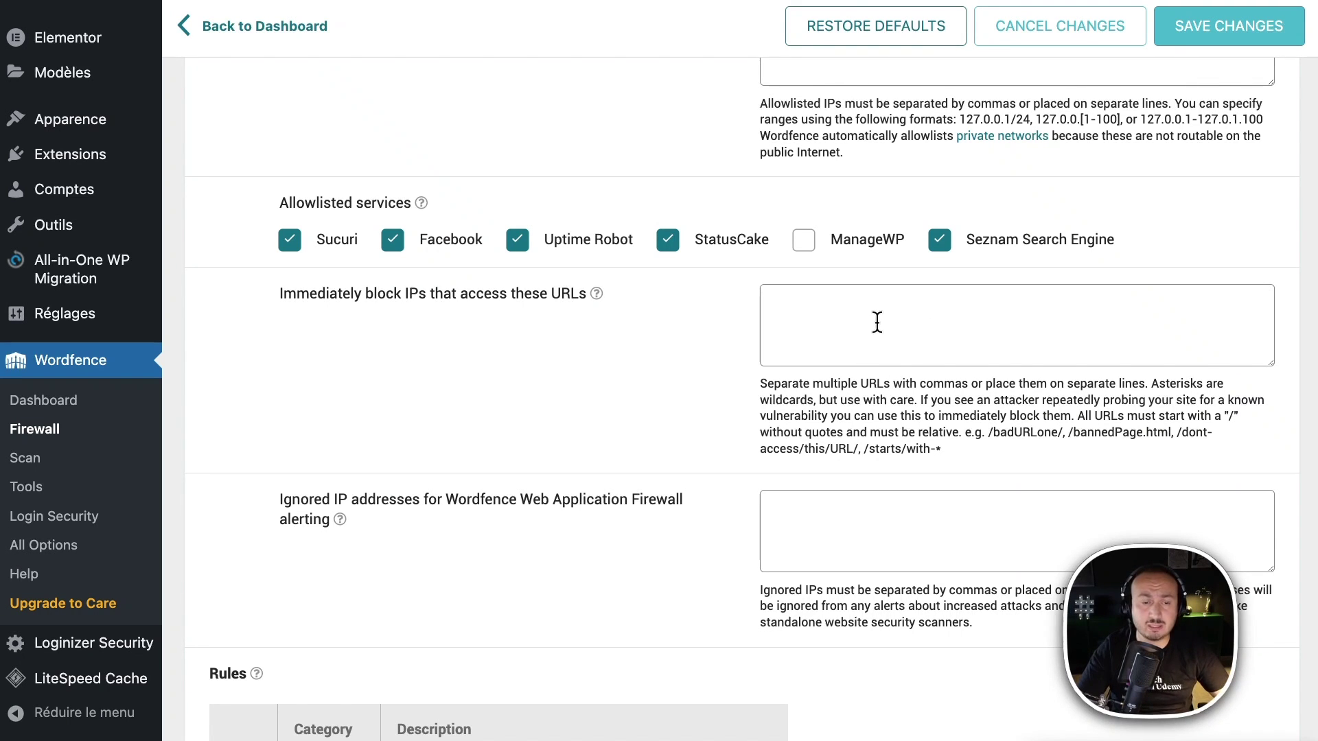
{"action": "scroll", "coordinate": [877, 322], "scroll_direction": "down", "scroll_amount": 3}
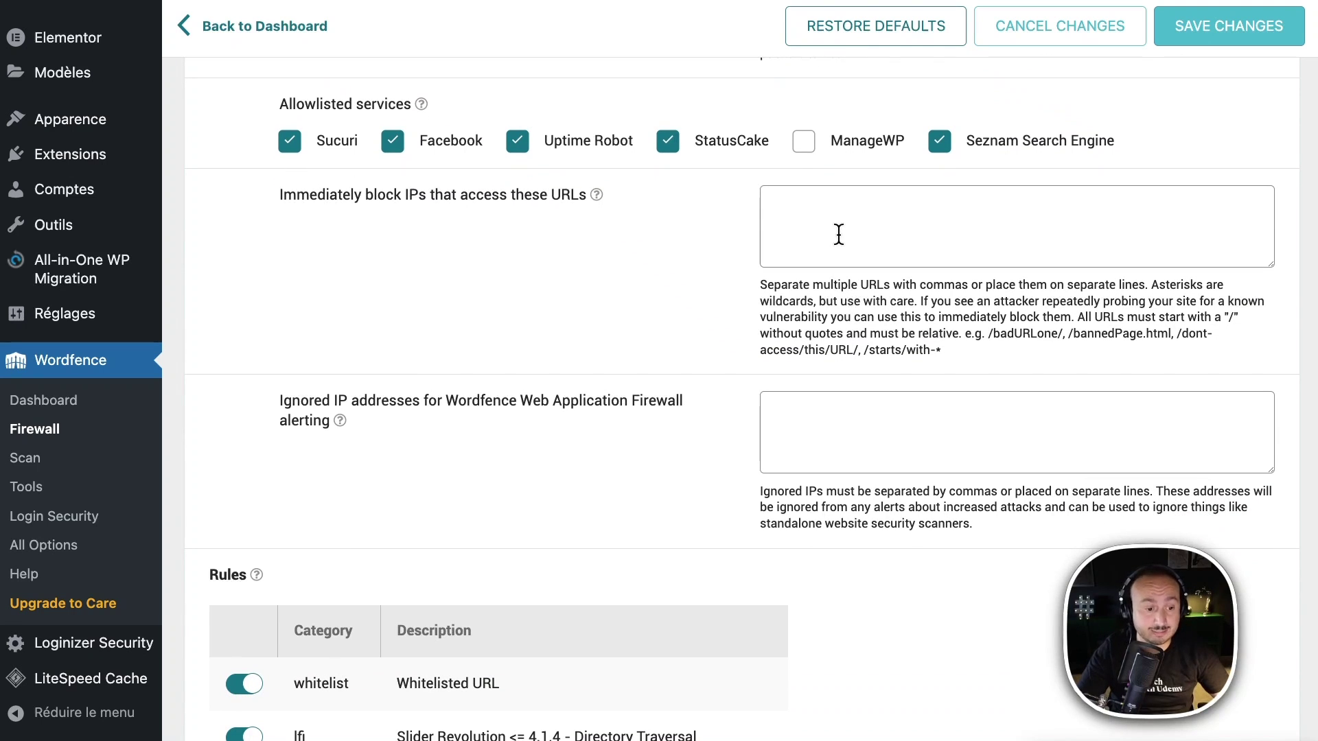
{"action": "scroll", "coordinate": [838, 232], "scroll_direction": "down", "scroll_amount": 3}
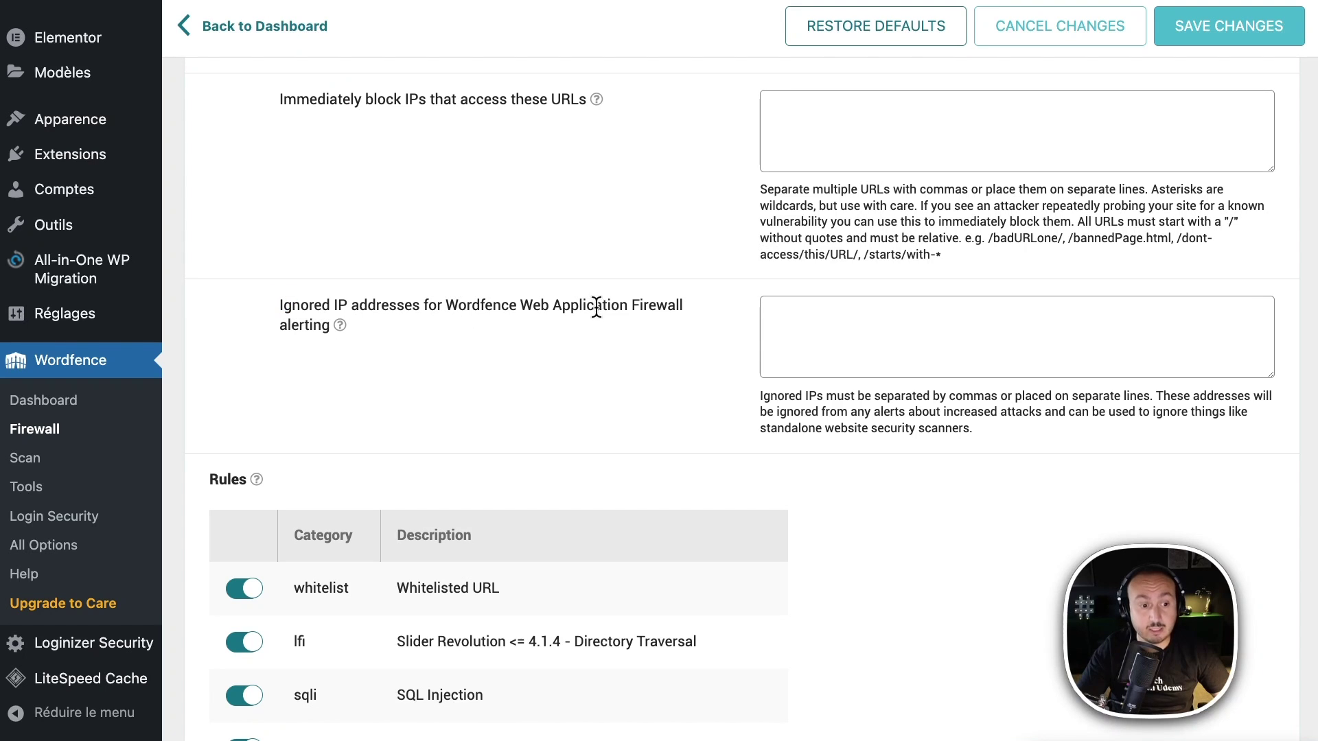
{"action": "left_click_drag", "start_coordinate": [638, 306], "coordinate": [686, 326]}
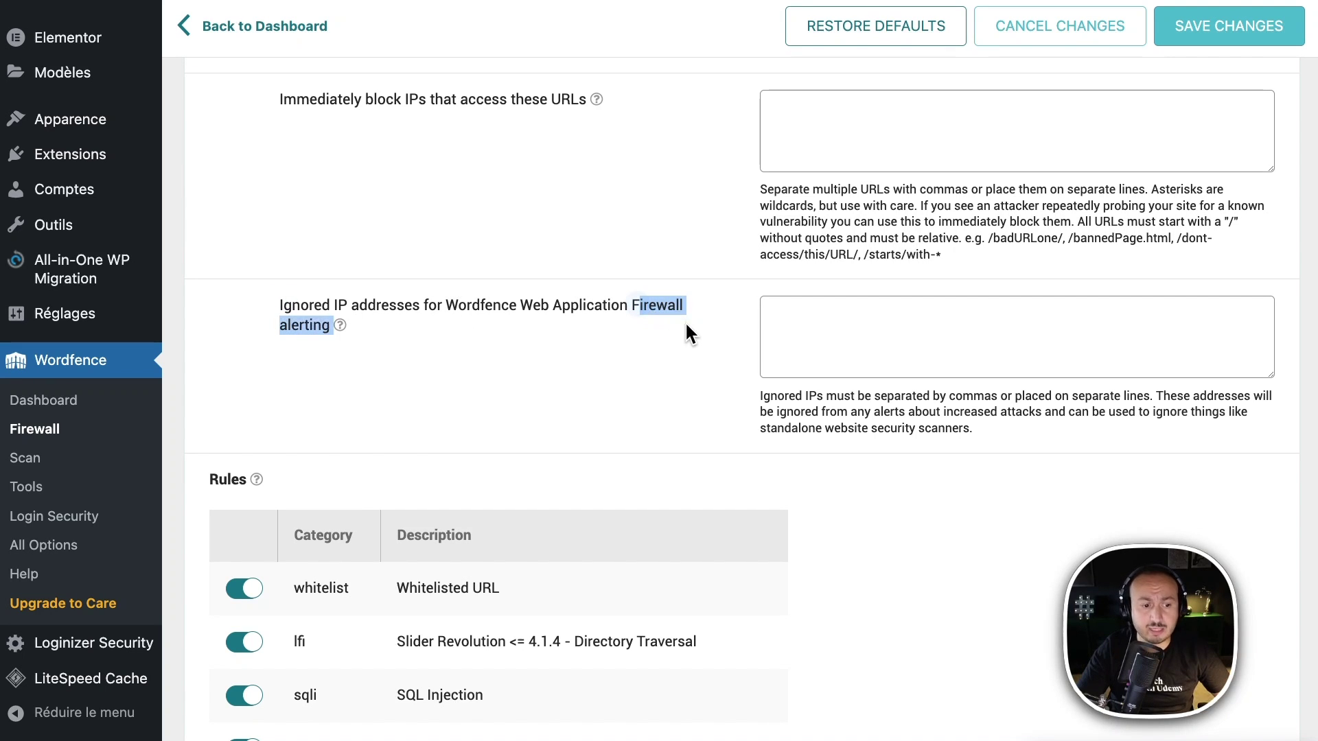
{"action": "left_click", "coordinate": [773, 325]}
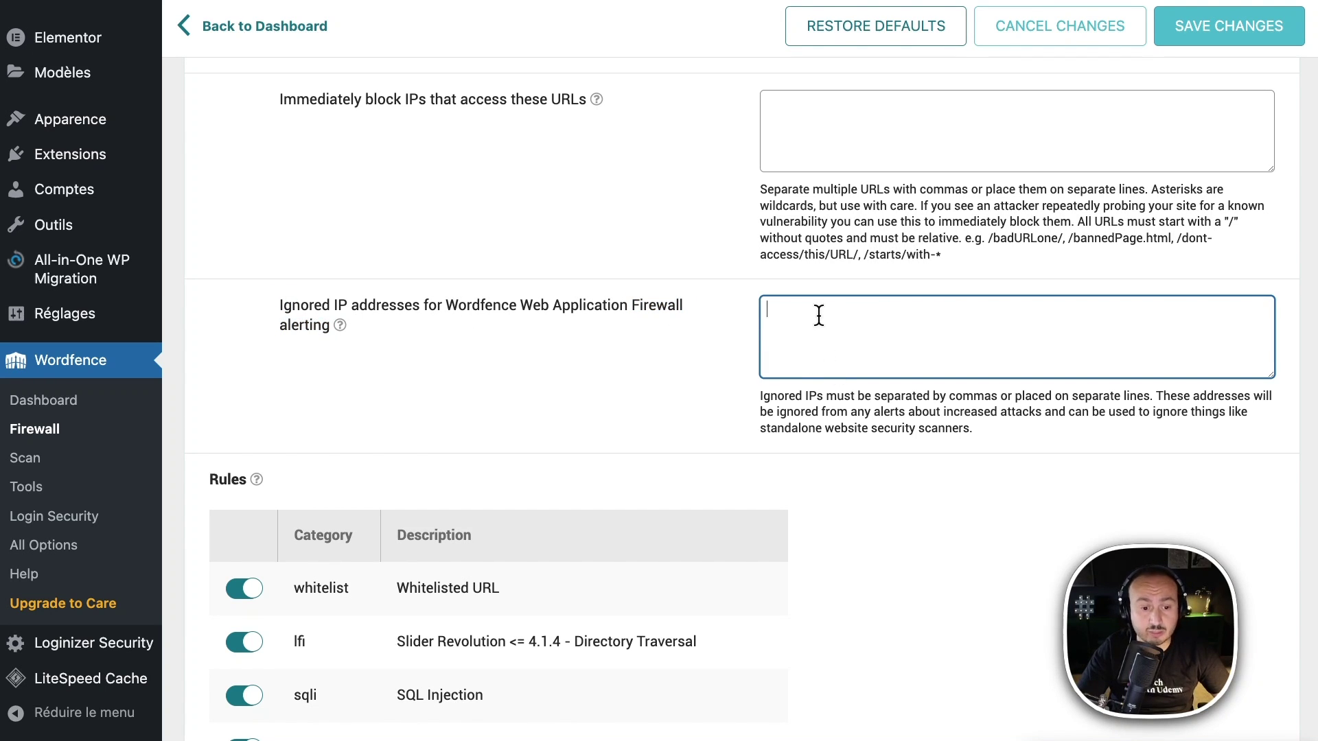
Examine the firewall Rules table, including its categories, descriptions and switches, down to the rule display and manual refresh options
{"action": "scroll", "coordinate": [828, 329], "scroll_direction": "down", "scroll_amount": 3}
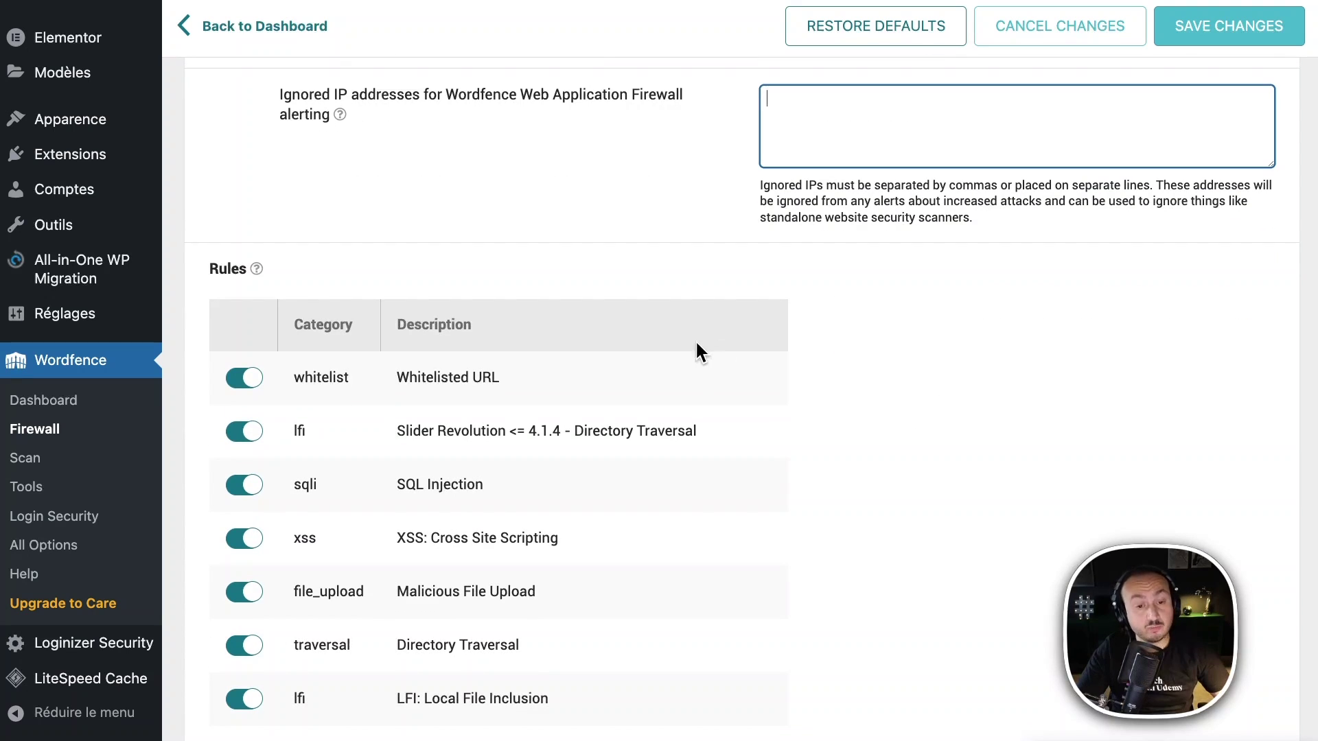
{"action": "scroll", "coordinate": [697, 352], "scroll_direction": "down", "scroll_amount": 1}
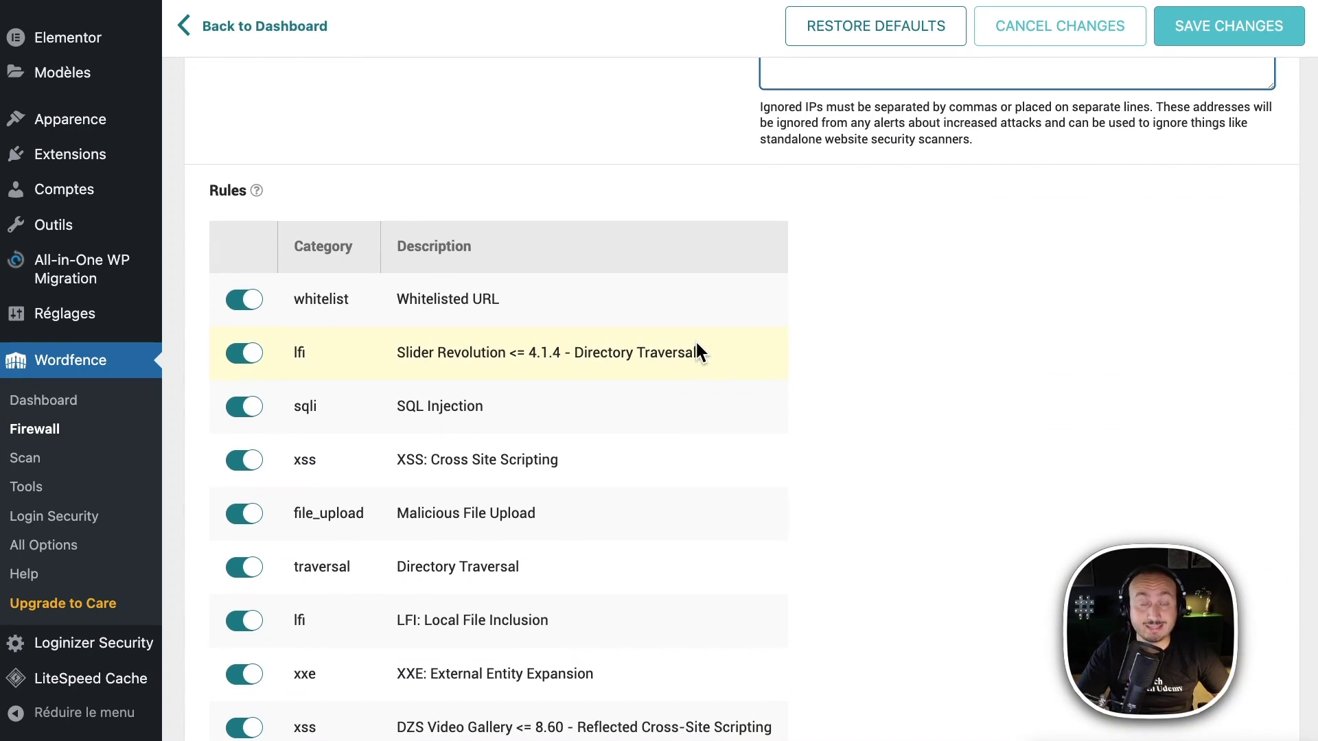
{"action": "scroll", "coordinate": [696, 344], "scroll_direction": "down", "scroll_amount": 1}
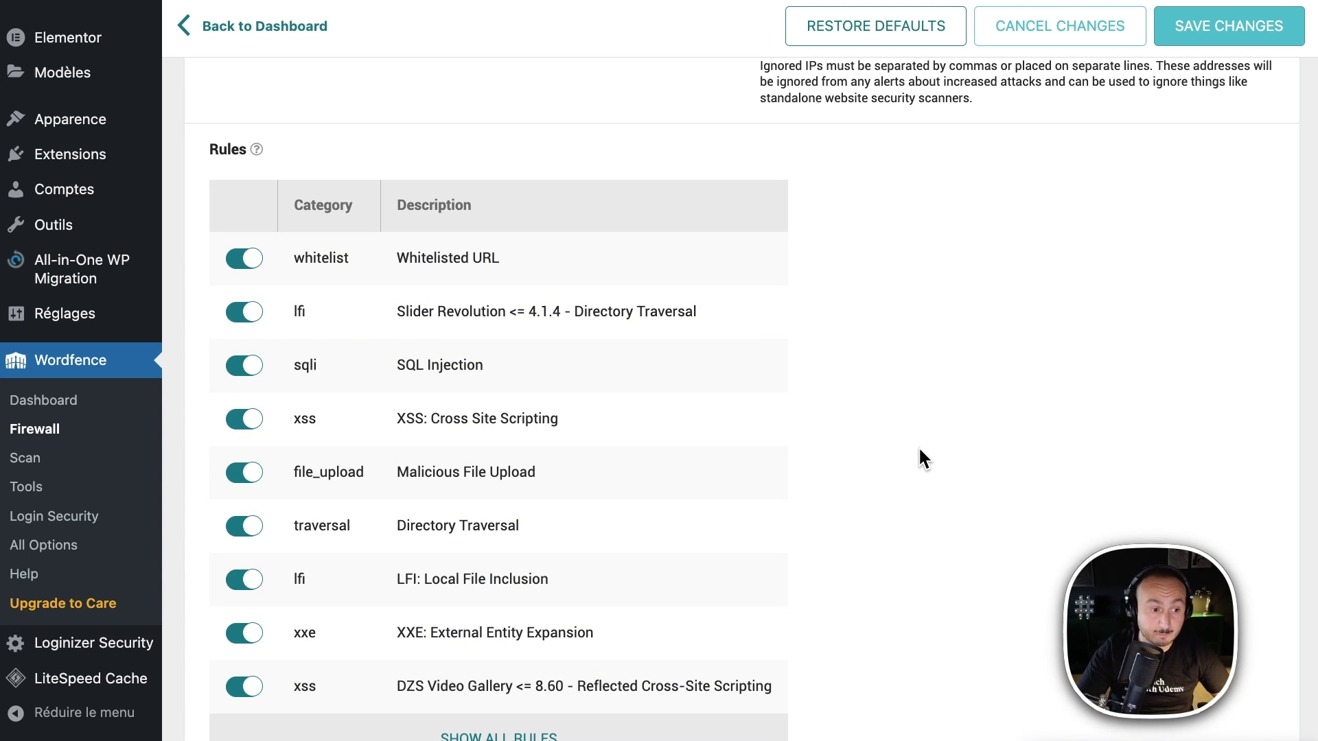
{"action": "scroll", "coordinate": [742, 515], "scroll_direction": "down", "scroll_amount": 3}
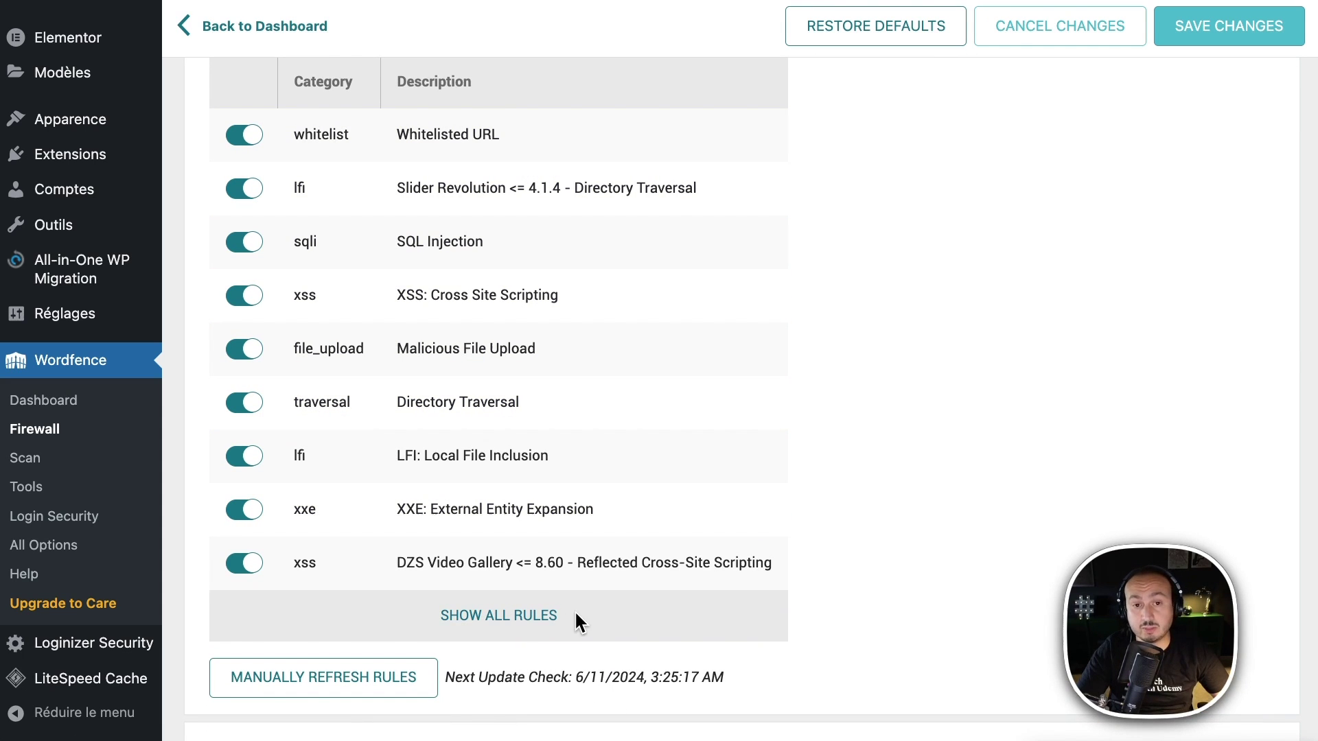
Examine the Brute Force Protection switch and the lockout limits for login failures and forgot password attempts
{"action": "scroll", "coordinate": [1065, 468], "scroll_direction": "down", "scroll_amount": 1}
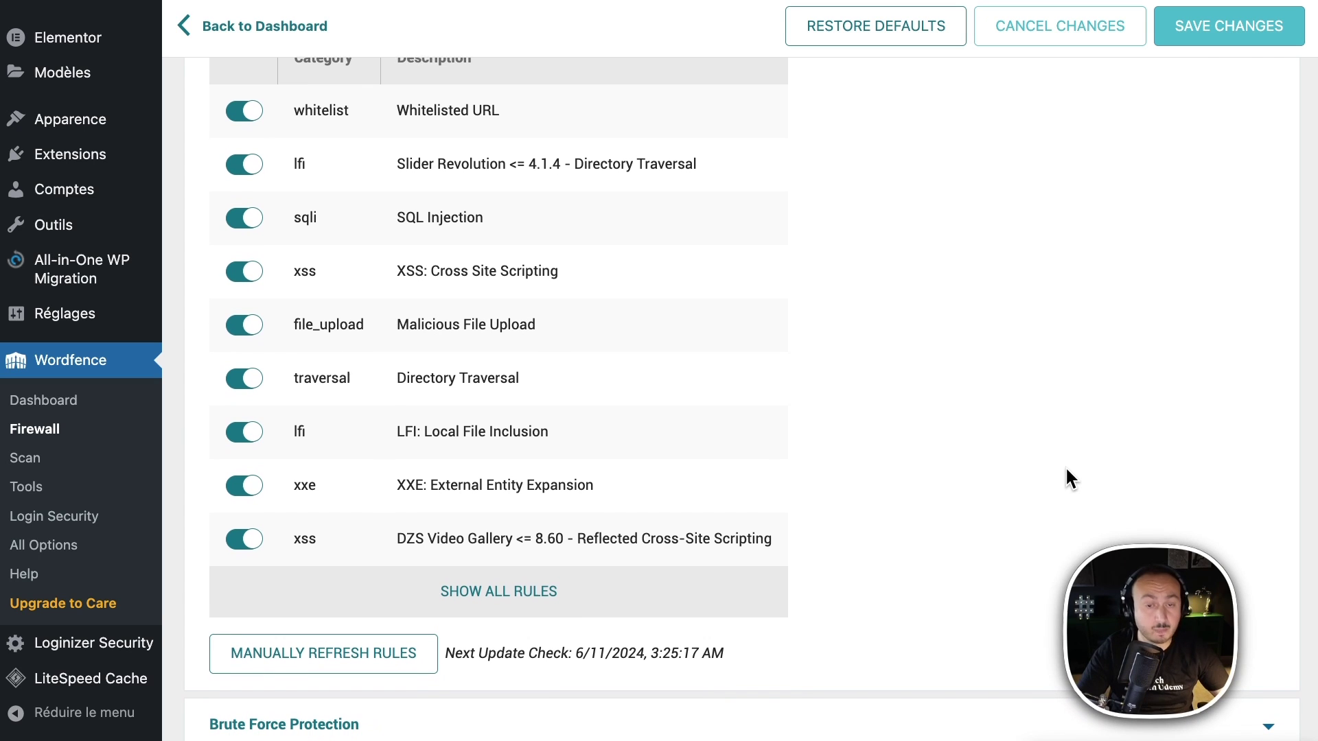
{"action": "scroll", "coordinate": [1064, 465], "scroll_direction": "down", "scroll_amount": 5}
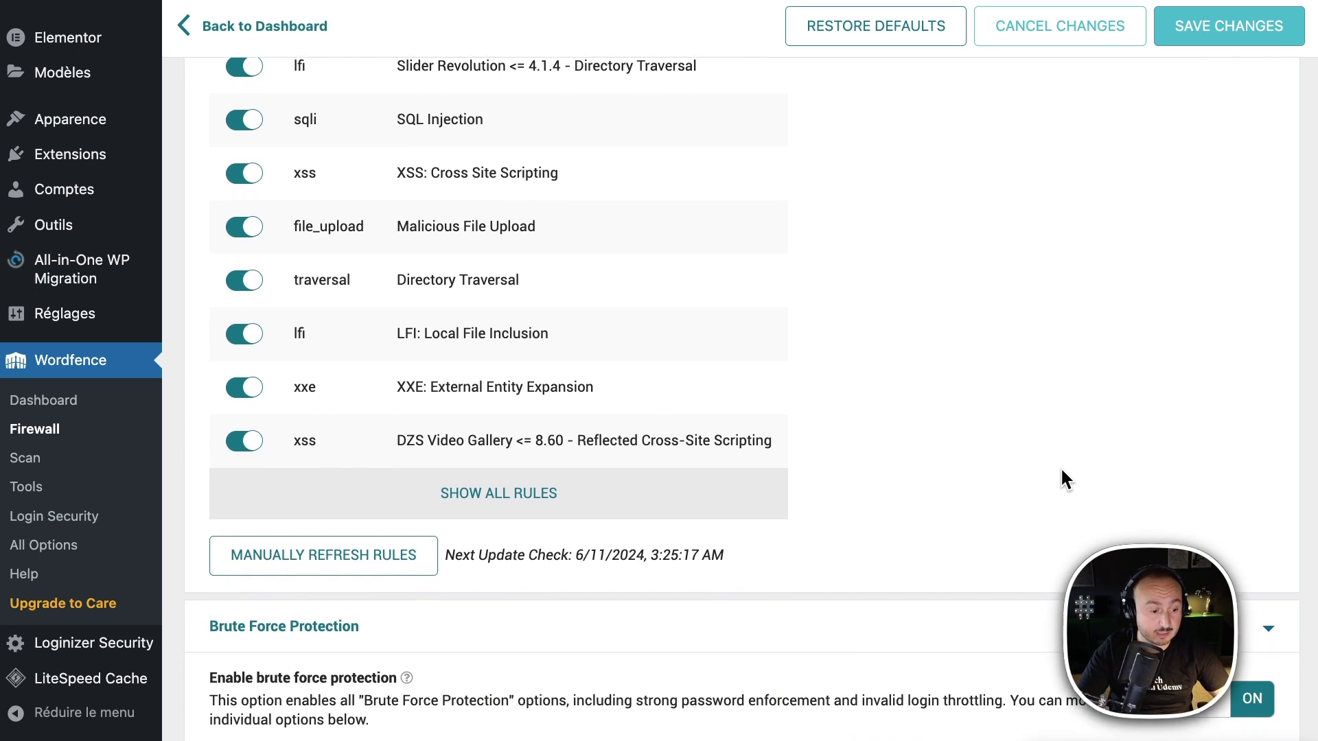
{"action": "scroll", "coordinate": [1061, 470], "scroll_direction": "down", "scroll_amount": 2}
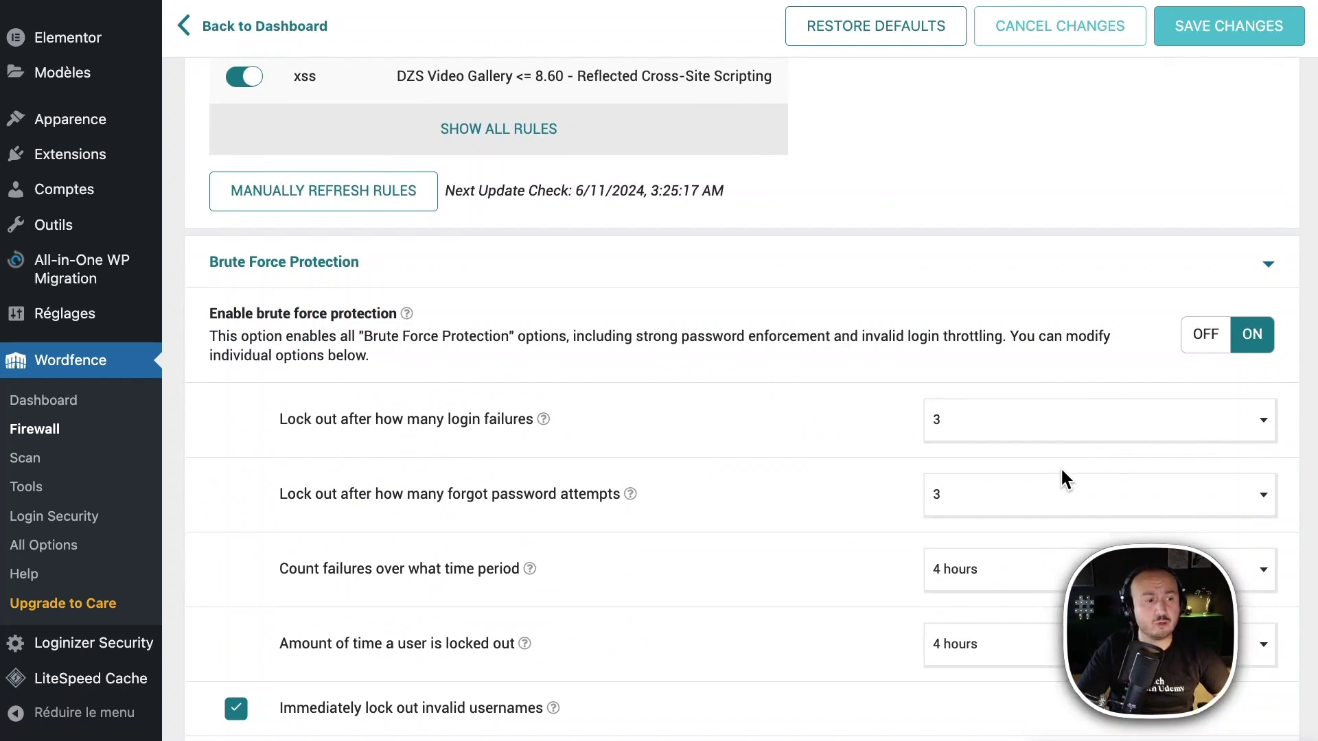
{"action": "scroll", "coordinate": [1059, 473], "scroll_direction": "down", "scroll_amount": 1}
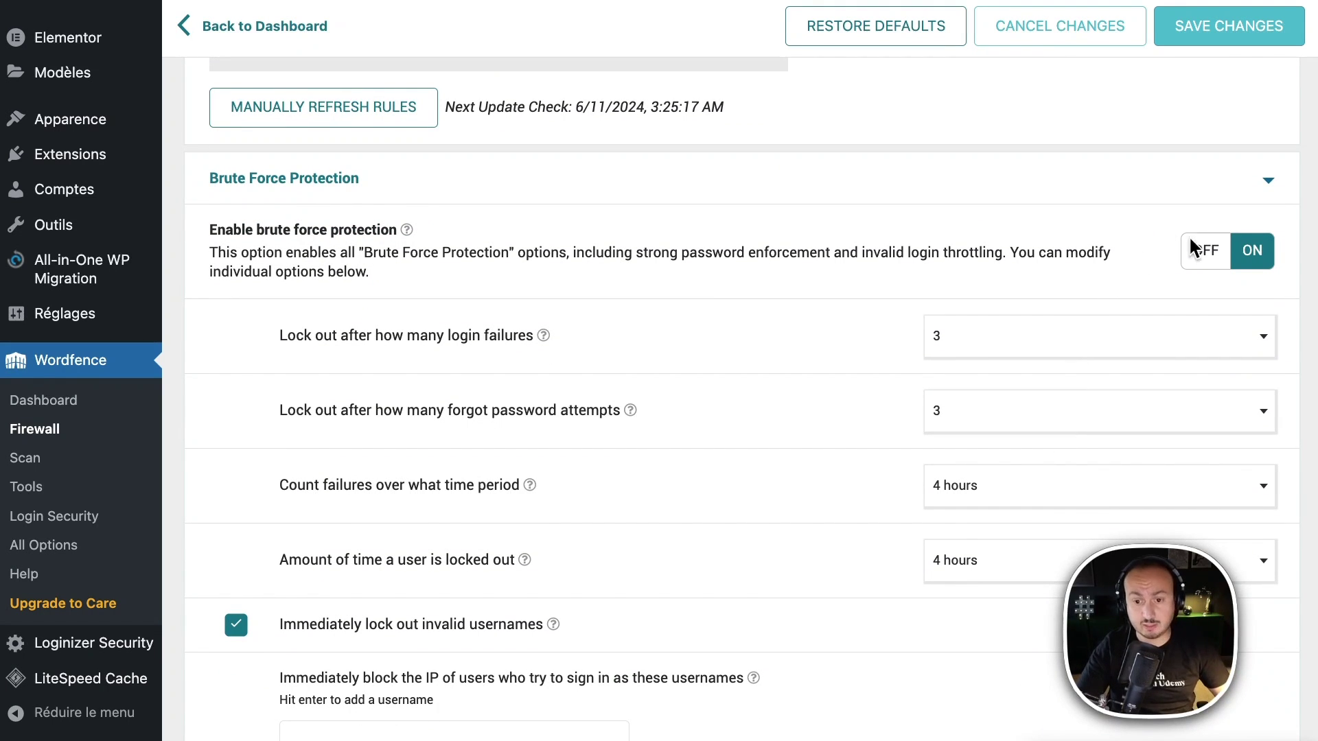
{"action": "left_click", "coordinate": [1250, 255]}
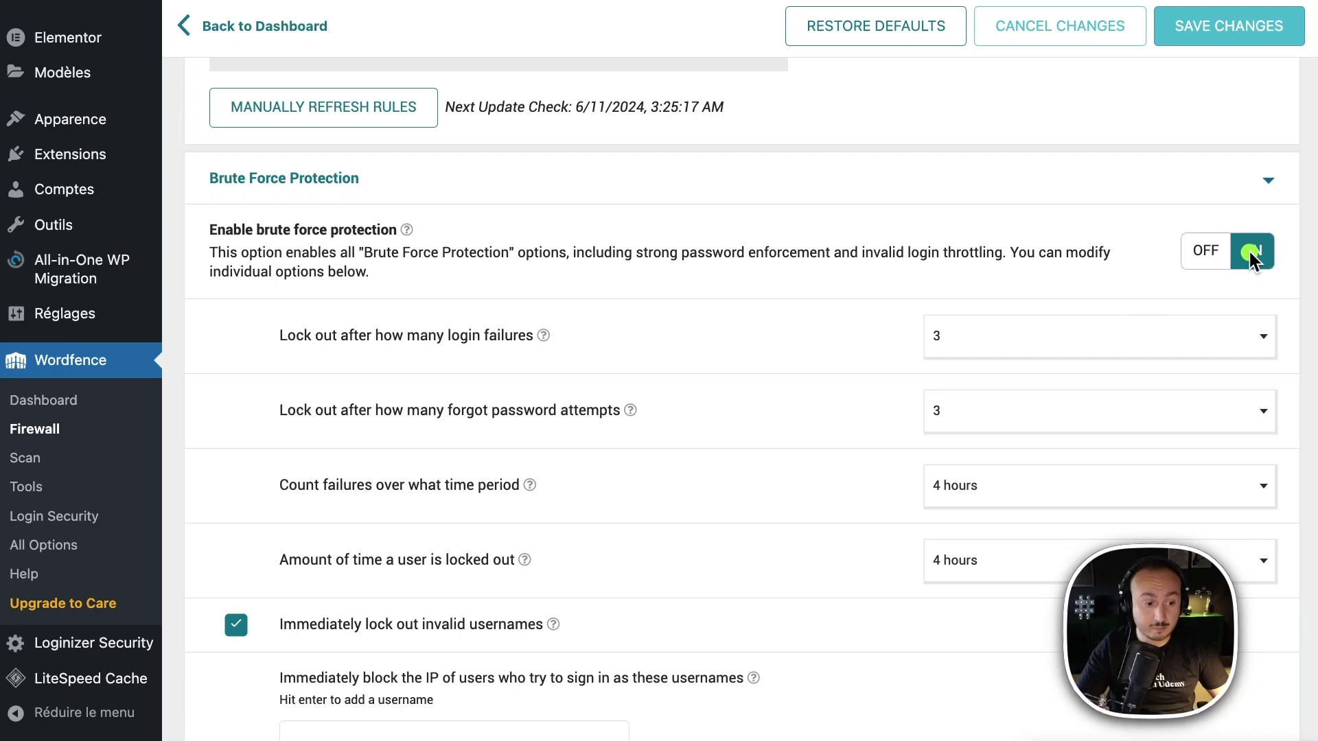
{"action": "left_click", "coordinate": [887, 363]}
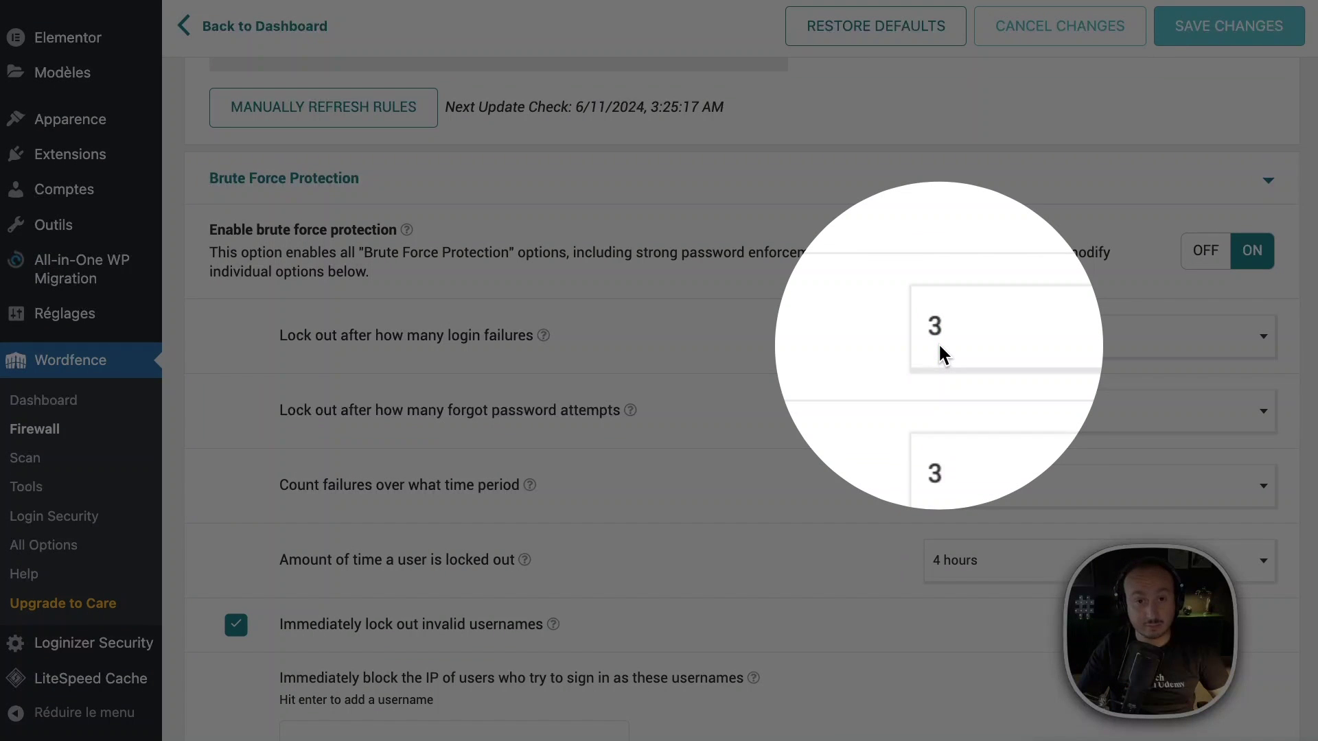
{"action": "left_click", "coordinate": [937, 342]}
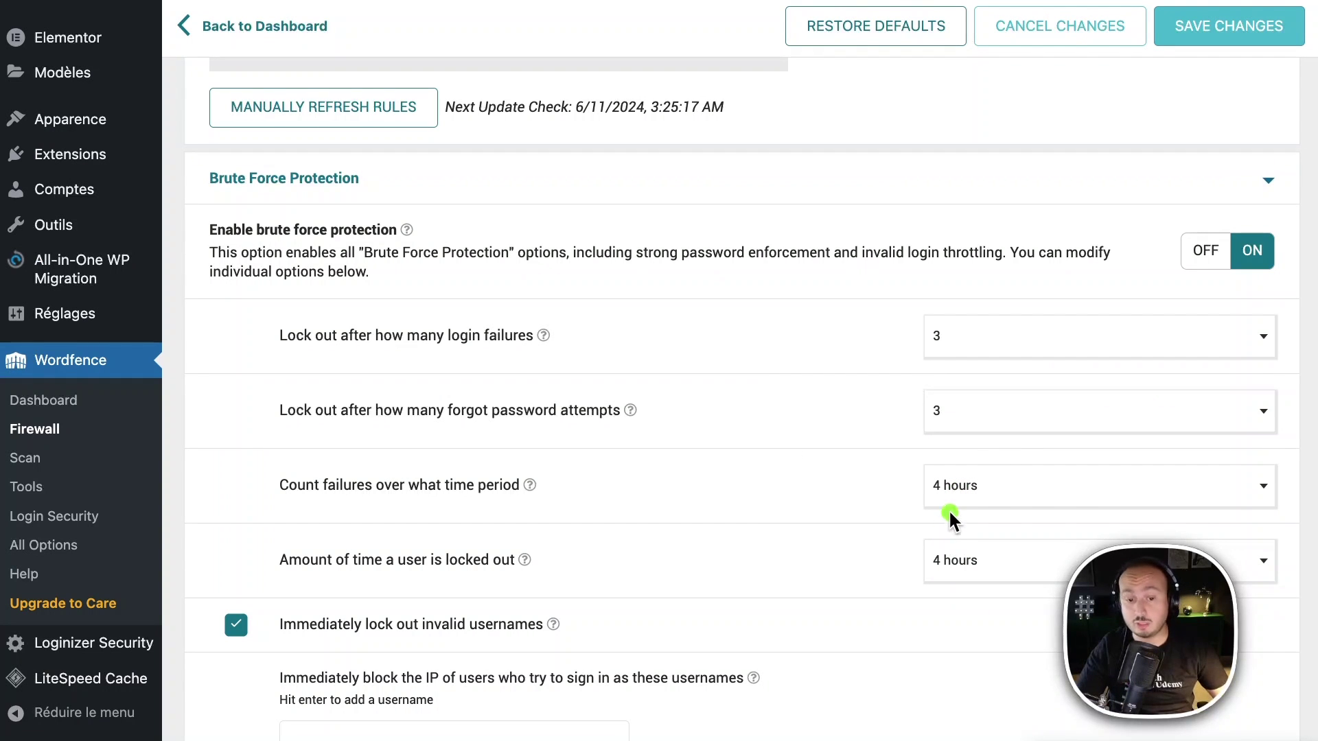
Check the durations available for the period over which login failures are counted, keeping the current choice
{"action": "left_click", "coordinate": [1034, 484]}
{"action": "scroll", "coordinate": [982, 513], "scroll_direction": "down", "scroll_amount": 2}
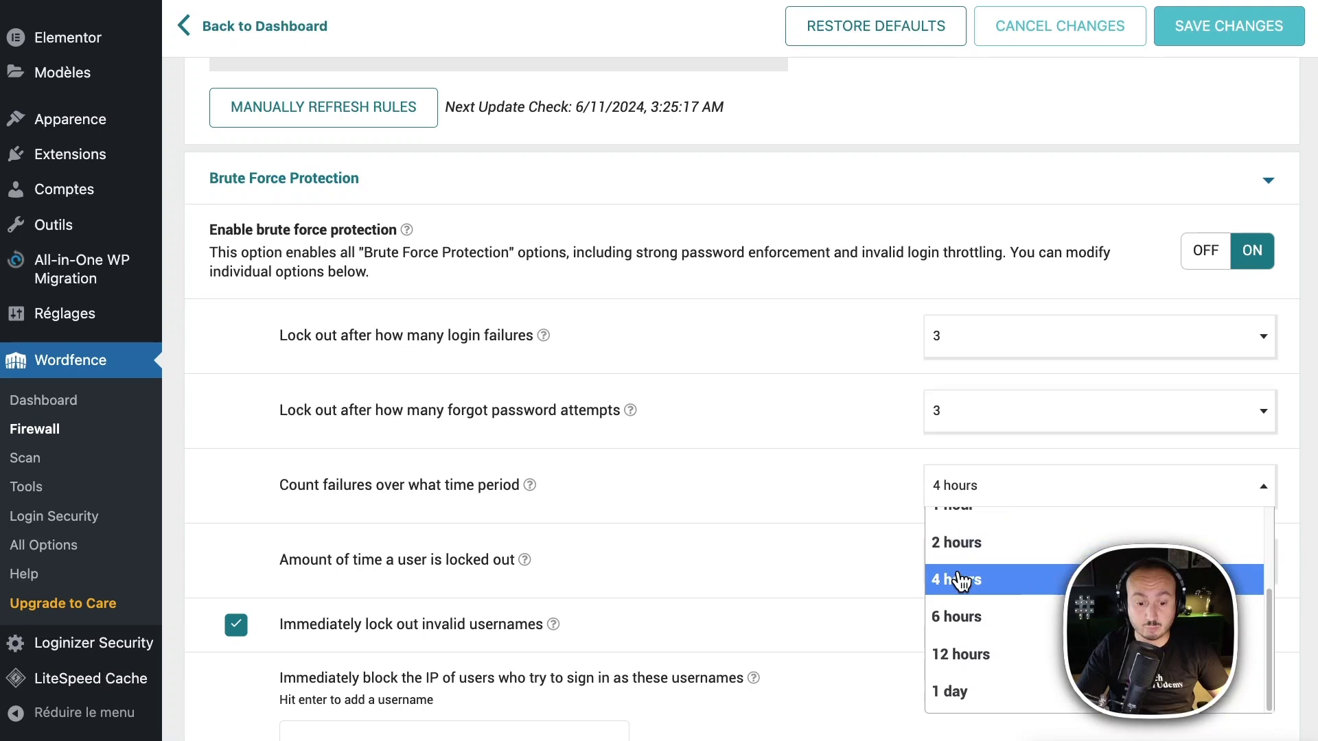
{"action": "left_click", "coordinate": [824, 429]}
Review the invalid-username lockout, the usernames whose sign-in attempts trigger an IP block, and the leaked-password prevention setting
{"action": "scroll", "coordinate": [806, 426], "scroll_direction": "down", "scroll_amount": 5}
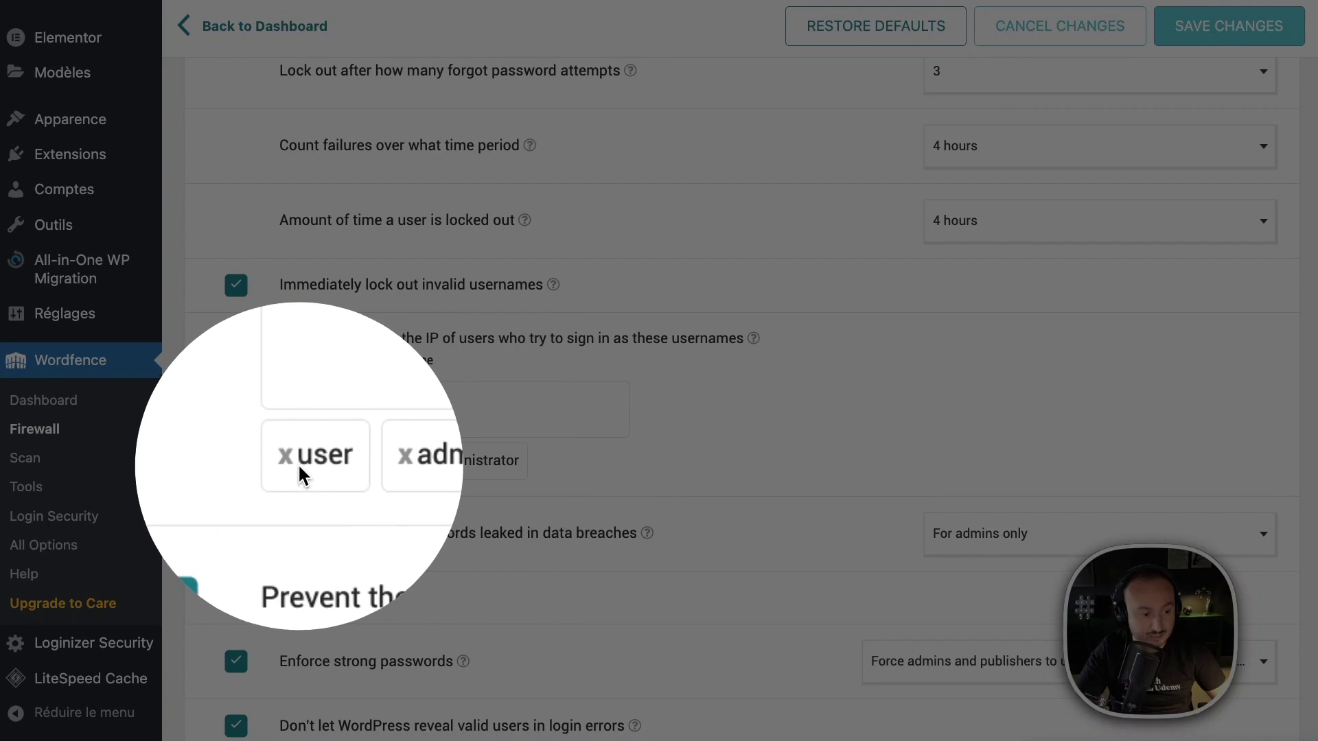
{"action": "left_click", "coordinate": [436, 427]}
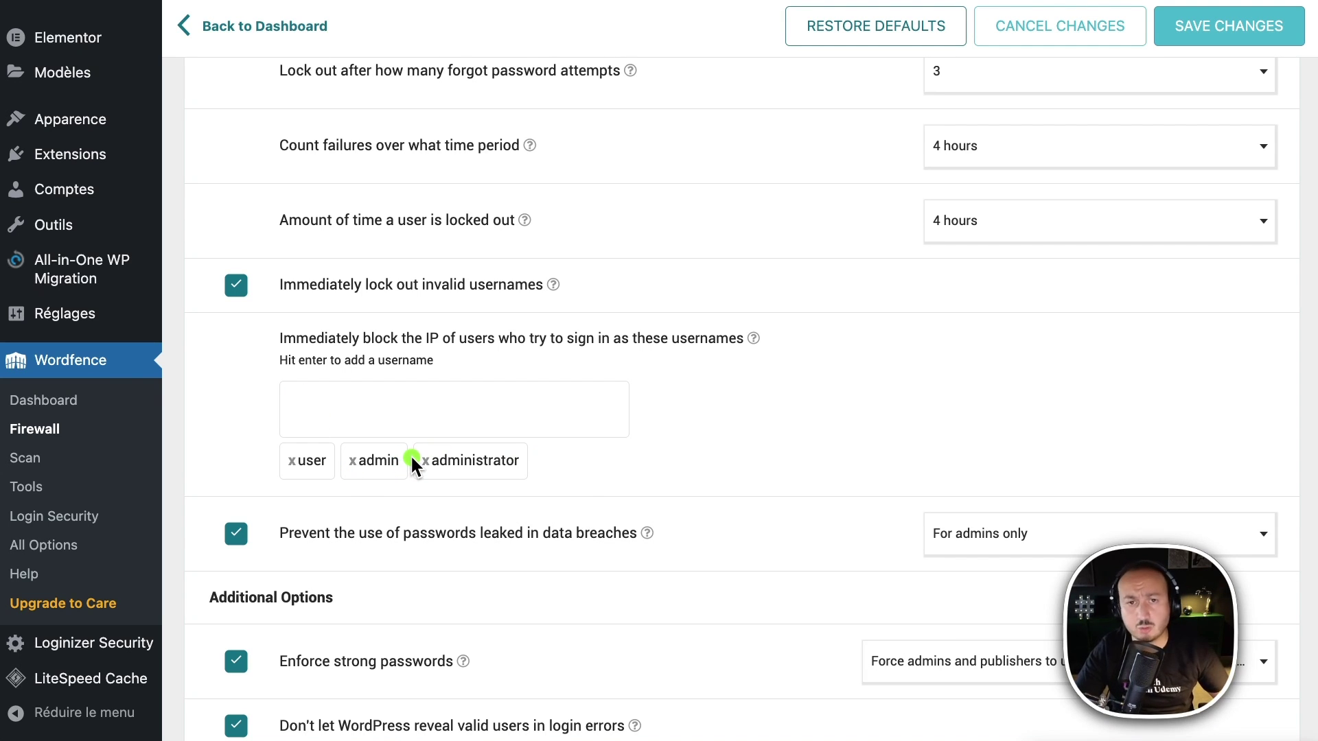
{"action": "scroll", "coordinate": [755, 424], "scroll_direction": "down", "scroll_amount": 3}
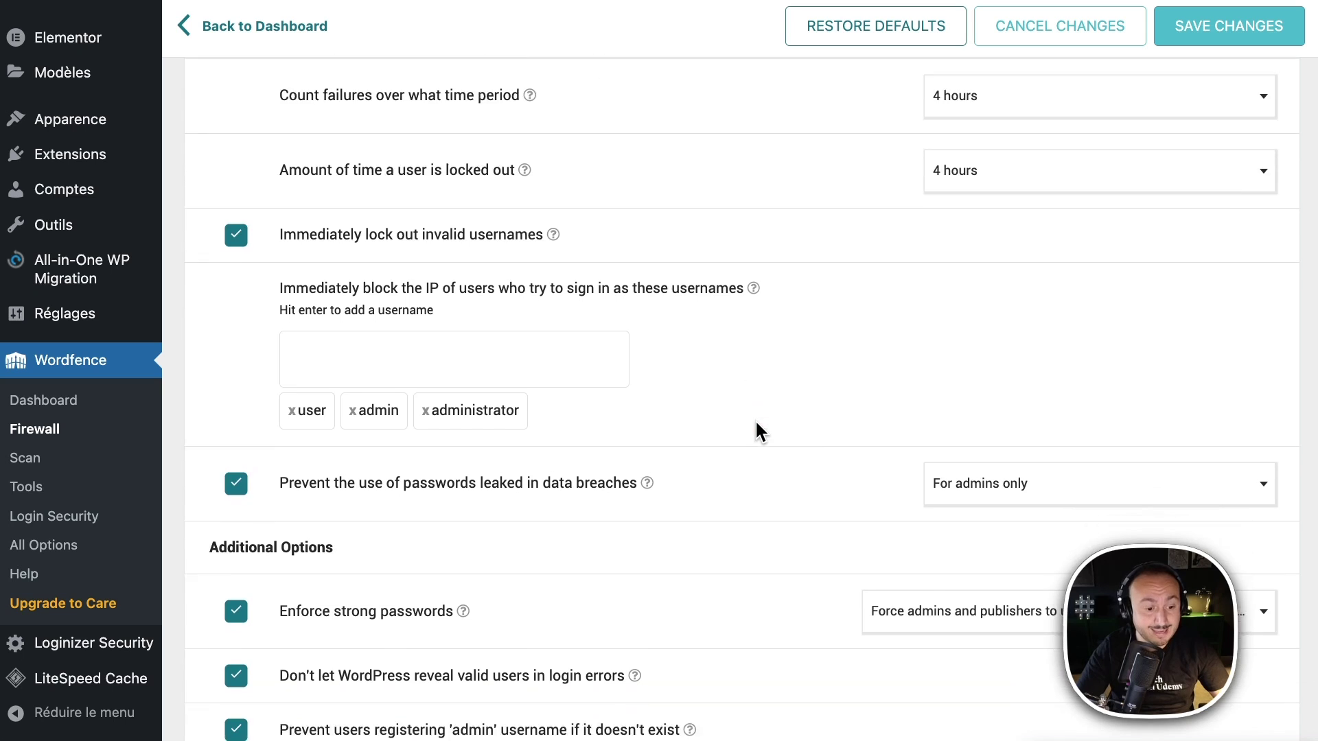
{"action": "scroll", "coordinate": [773, 415], "scroll_direction": "down", "scroll_amount": 1}
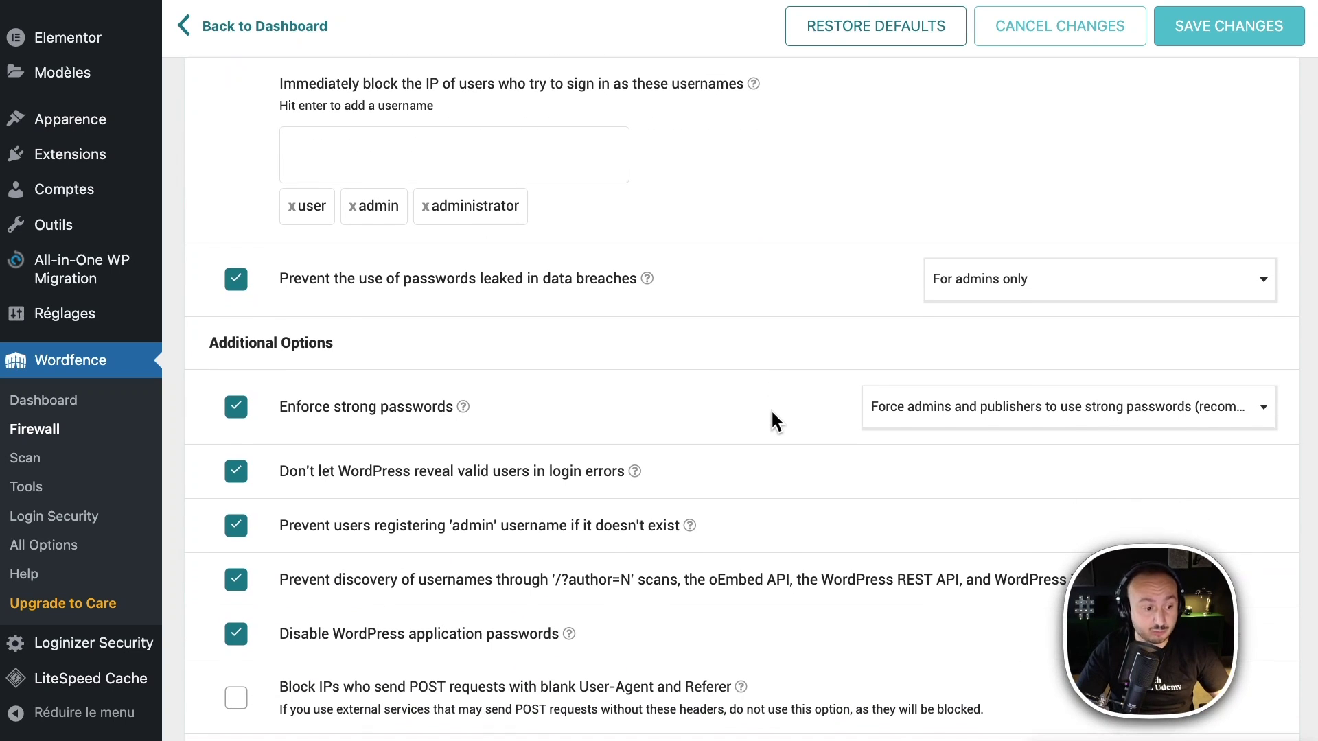
Review the additional brute force options, from strong password enforcement and username discovery prevention to block-page text and the security network
{"action": "scroll", "coordinate": [772, 416], "scroll_direction": "down", "scroll_amount": 2}
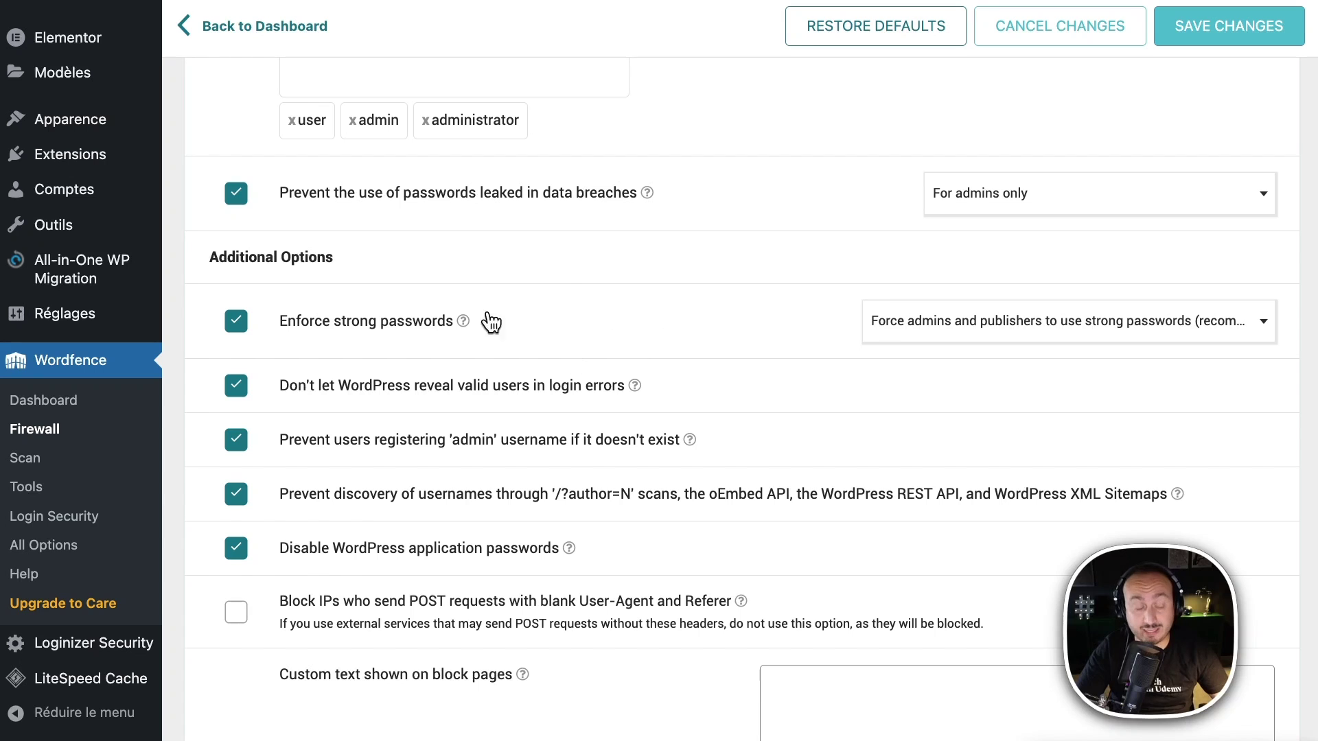
{"action": "scroll", "coordinate": [838, 594], "scroll_direction": "down", "scroll_amount": 1}
{"action": "scroll", "coordinate": [789, 583], "scroll_direction": "down", "scroll_amount": 3}
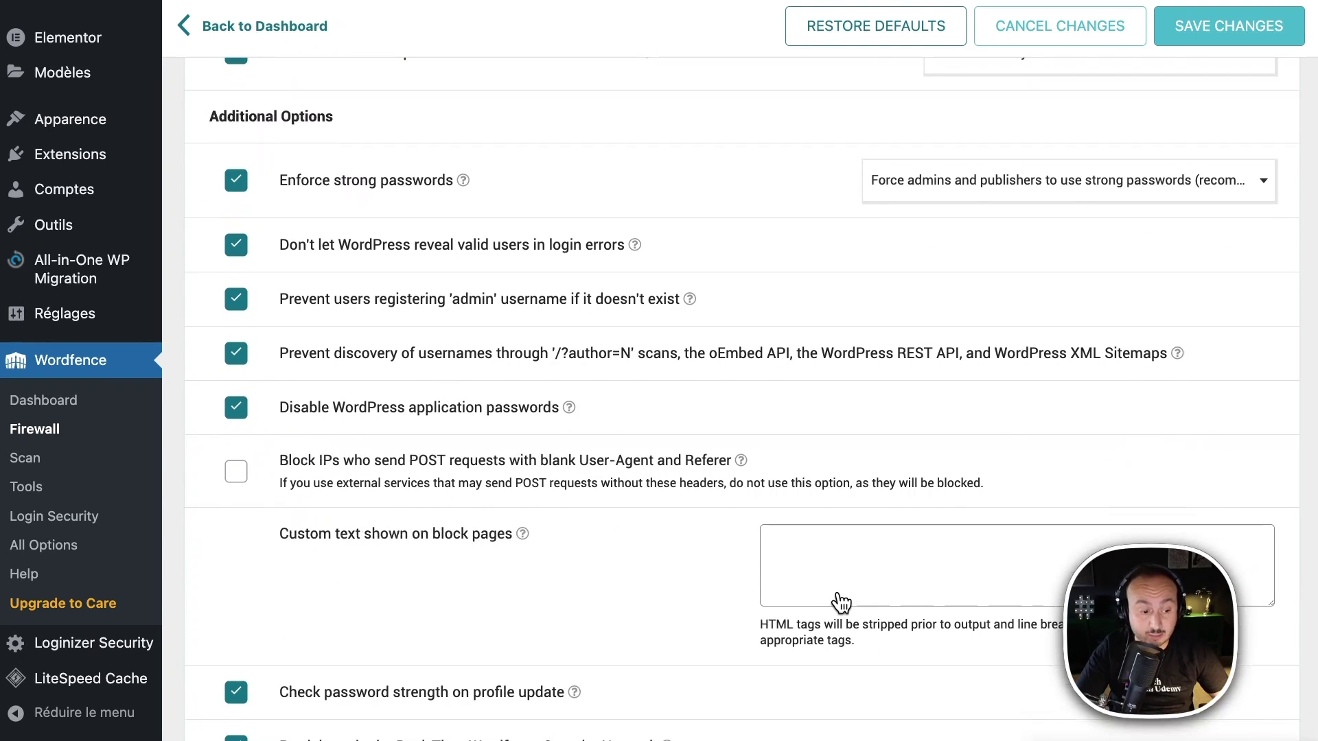
{"action": "scroll", "coordinate": [690, 554], "scroll_direction": "down", "scroll_amount": 4}
{"action": "scroll", "coordinate": [692, 559], "scroll_direction": "down", "scroll_amount": 2}
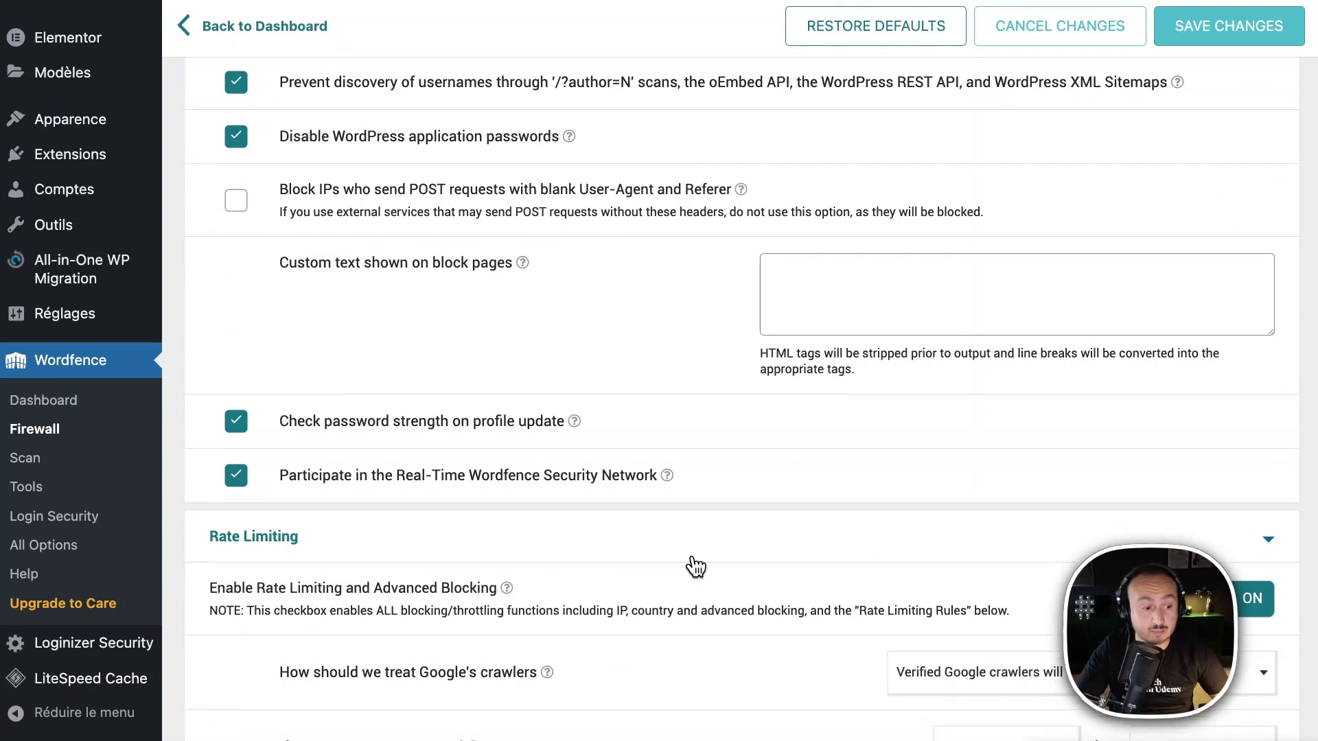
Examine the Rate Limiting options, including crawler treatment, request thresholds for humans and crawlers, IP block duration and allowlisted 404 URLs
{"action": "scroll", "coordinate": [695, 566], "scroll_direction": "down", "scroll_amount": 1}
{"action": "scroll", "coordinate": [694, 565], "scroll_direction": "down", "scroll_amount": 1}
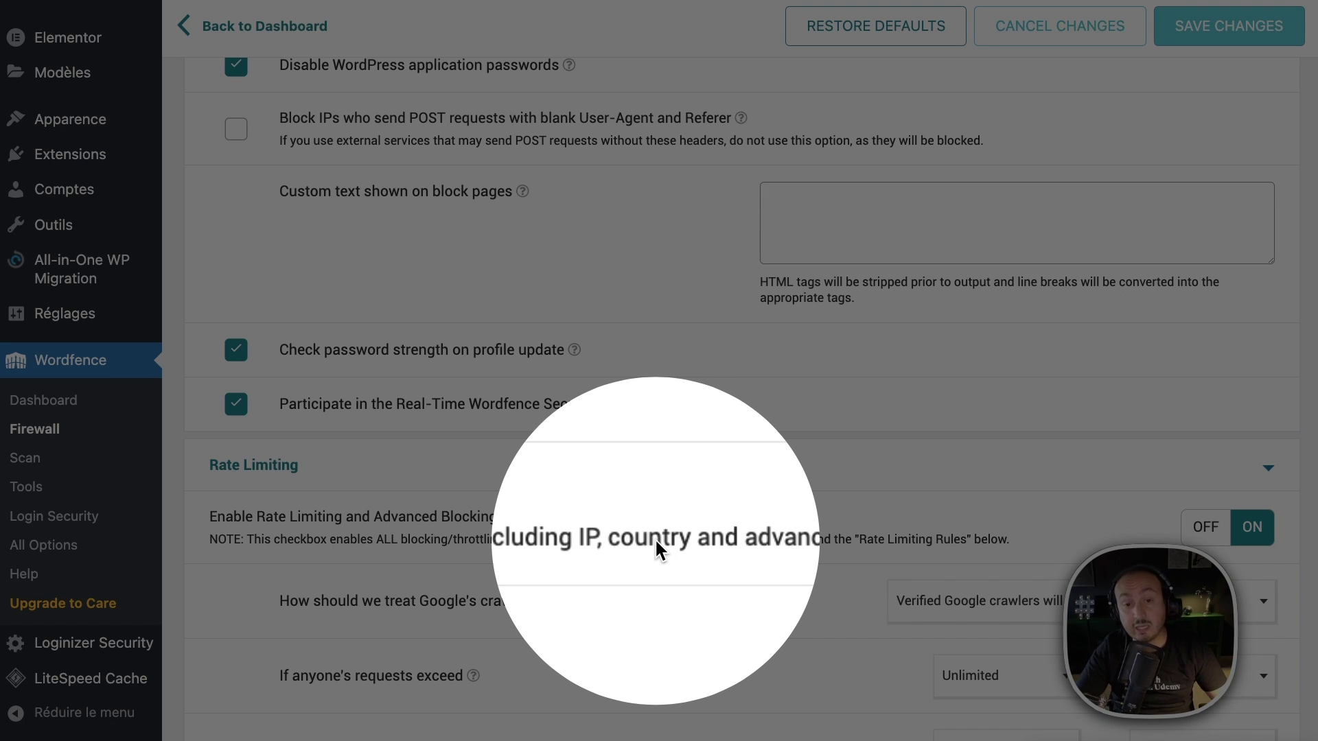
{"action": "left_click", "coordinate": [656, 539]}
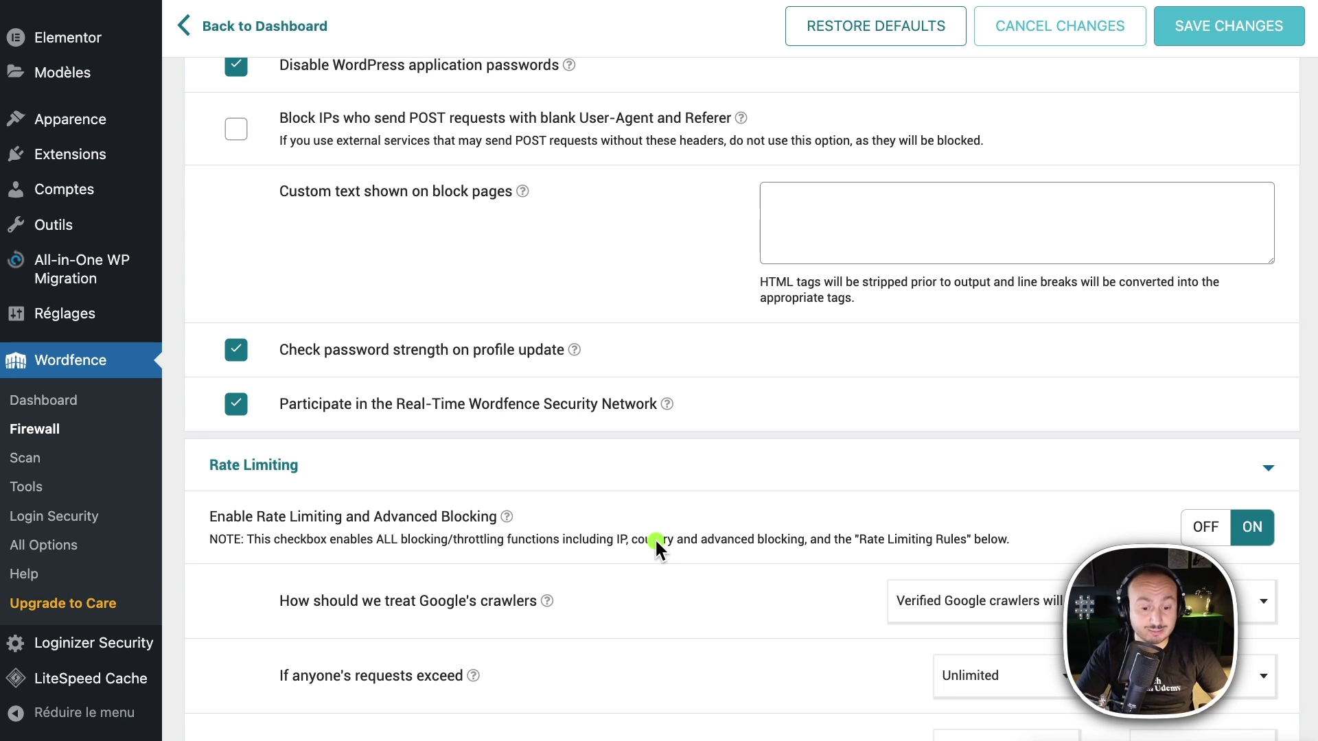
{"action": "scroll", "coordinate": [655, 538], "scroll_direction": "down", "scroll_amount": 3}
{"action": "scroll", "coordinate": [656, 538], "scroll_direction": "down", "scroll_amount": 6}
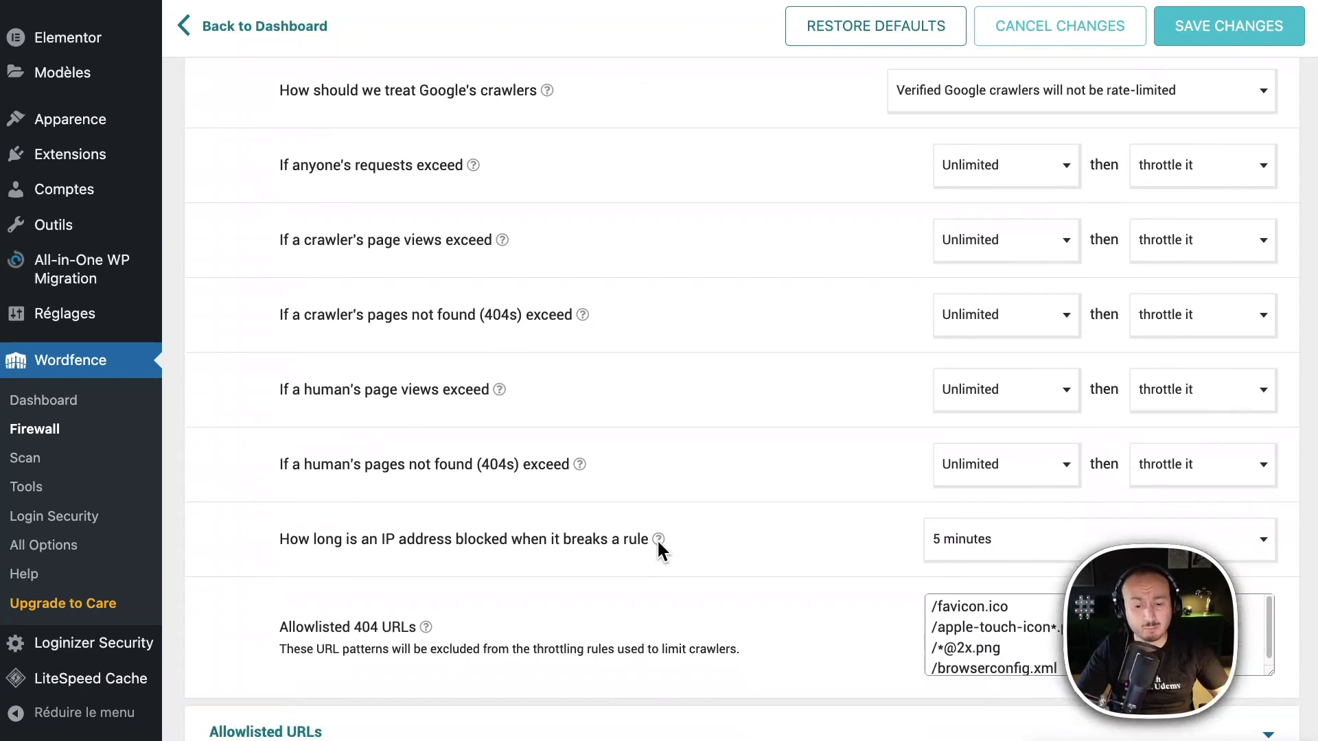
{"action": "scroll", "coordinate": [656, 538], "scroll_direction": "down", "scroll_amount": 1}
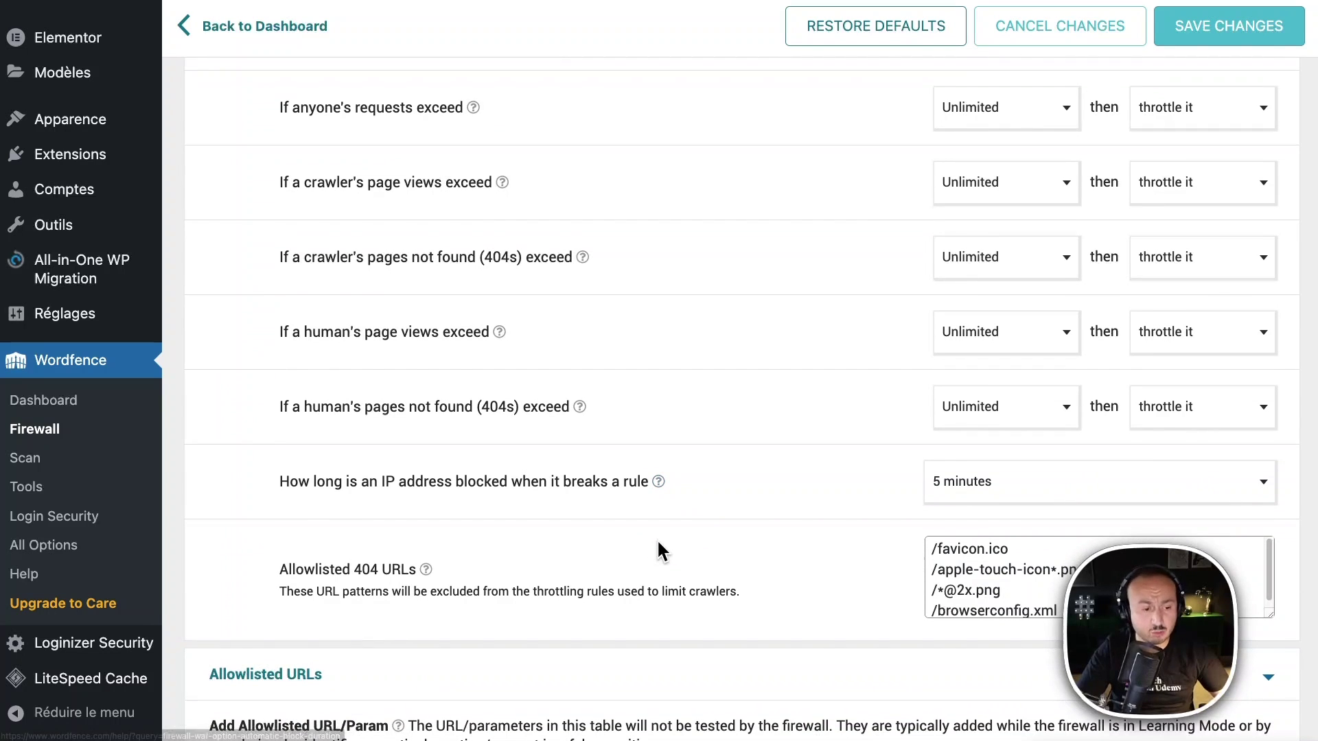
Review the Allowlisted URLs and background request monitoring settings, and save the firewall options
{"action": "scroll", "coordinate": [656, 538], "scroll_direction": "down", "scroll_amount": 5}
{"action": "scroll", "coordinate": [657, 545], "scroll_direction": "down", "scroll_amount": 2}
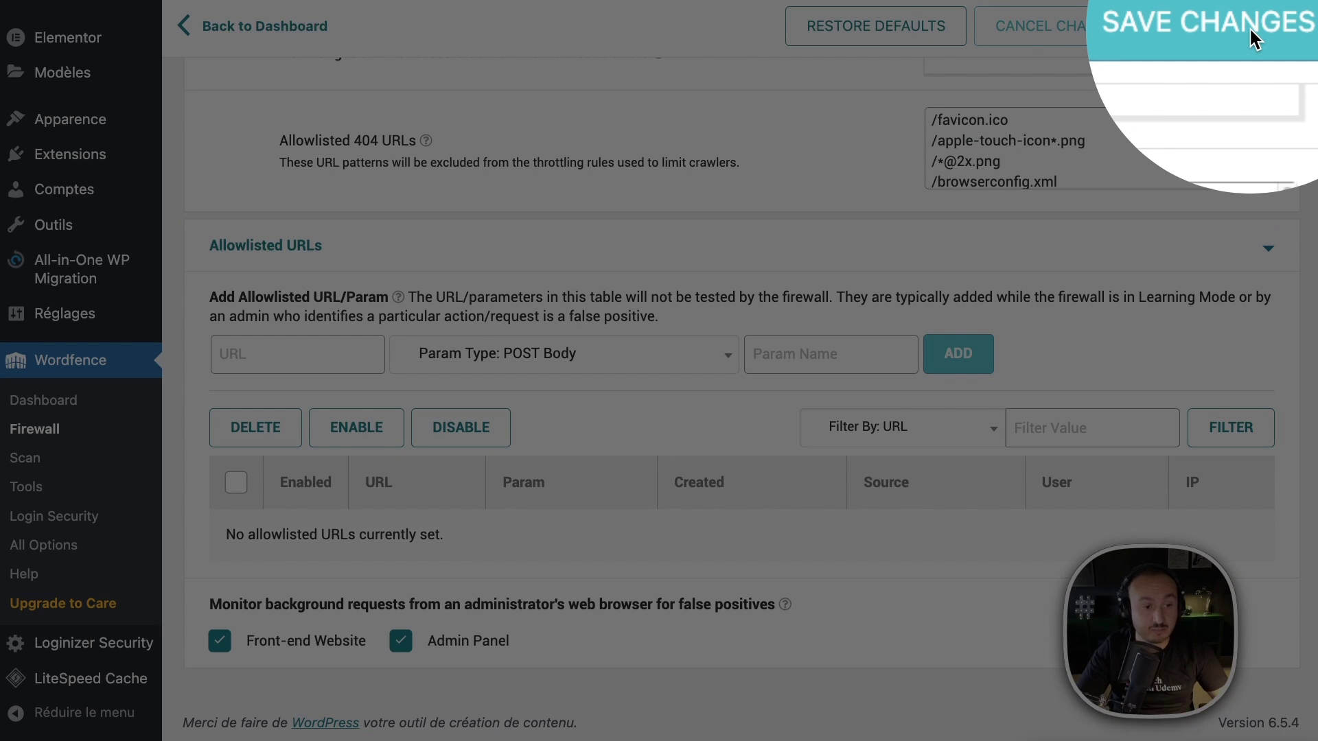
{"action": "left_click", "coordinate": [1248, 31]}
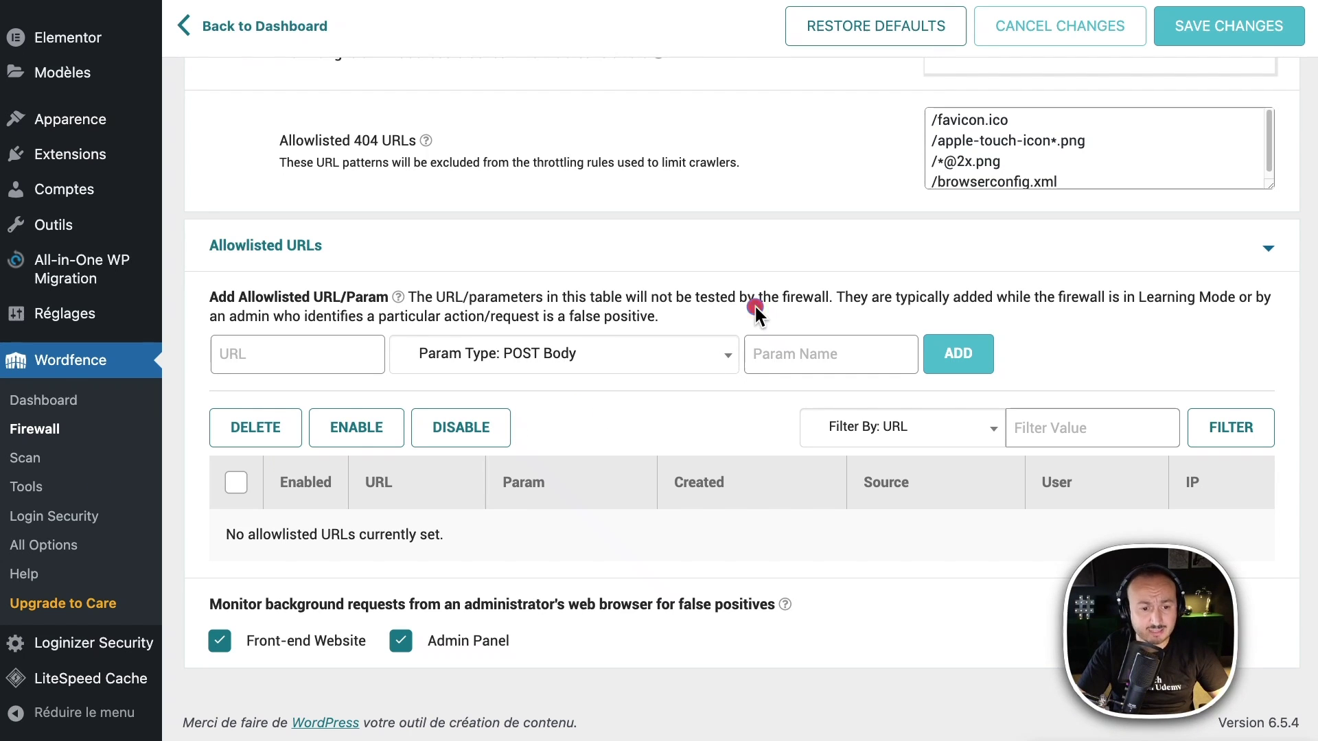
Leave the Firewall Options and return to the main Firewall page
{"action": "scroll", "coordinate": [761, 274], "scroll_direction": "up", "scroll_amount": 20}
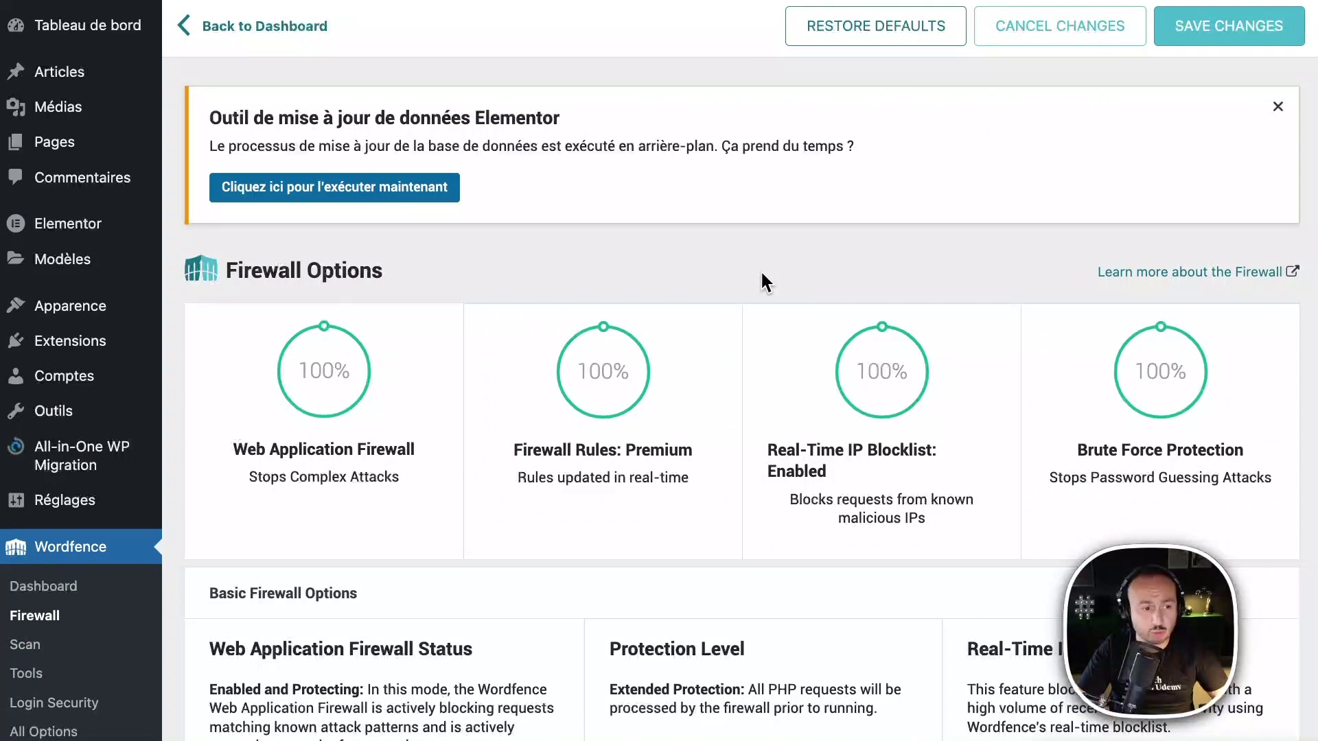
{"action": "left_click", "coordinate": [223, 29]}
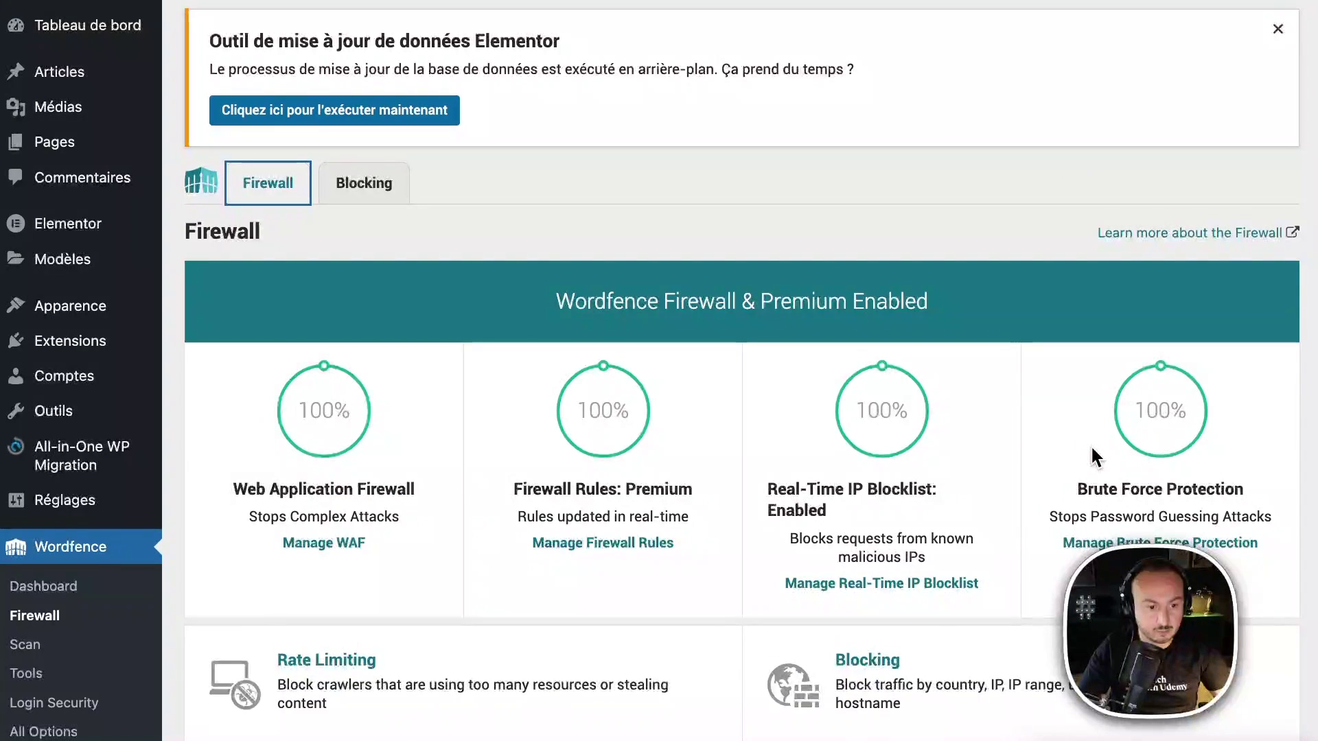
{"action": "left_click", "coordinate": [1090, 447]}
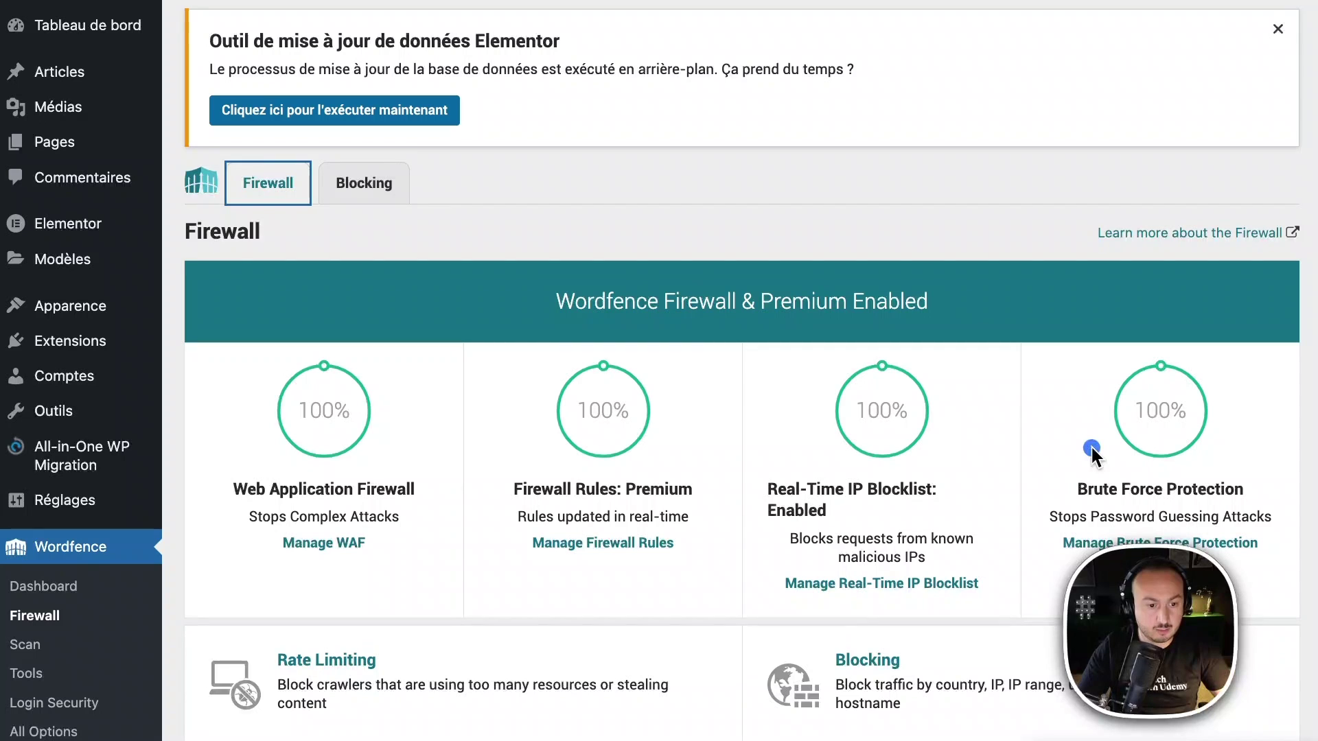
{"action": "mouse_move", "coordinate": [669, 349]}
{"action": "left_mouse_down"}
{"action": "mouse_move", "coordinate": [448, 385]}
{"action": "mouse_move", "coordinate": [101, 630]}
{"action": "mouse_move", "coordinate": [4, 644]}
{"action": "left_mouse_up"}
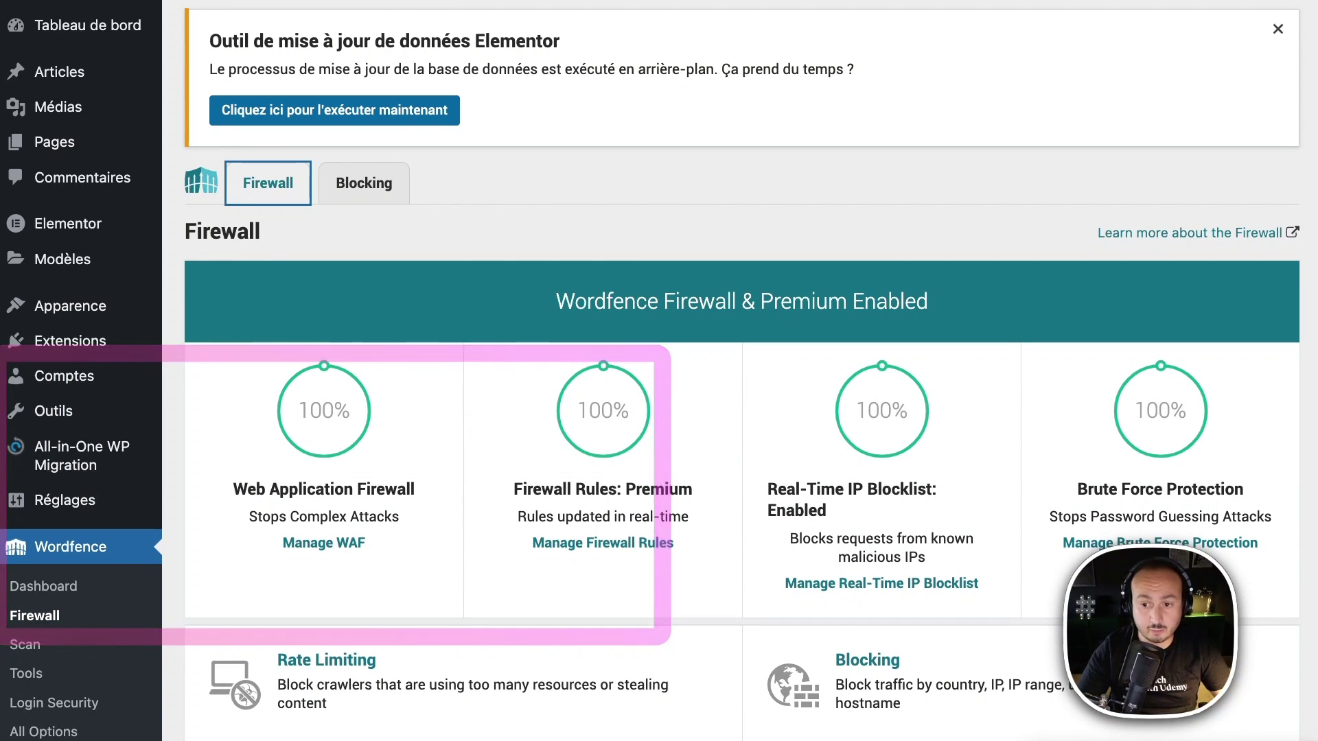
{"action": "mouse_move", "coordinate": [862, 177]}
{"action": "left_mouse_down"}
{"action": "mouse_move", "coordinate": [805, 183]}
{"action": "mouse_move", "coordinate": [52, 624]}
{"action": "left_mouse_up"}
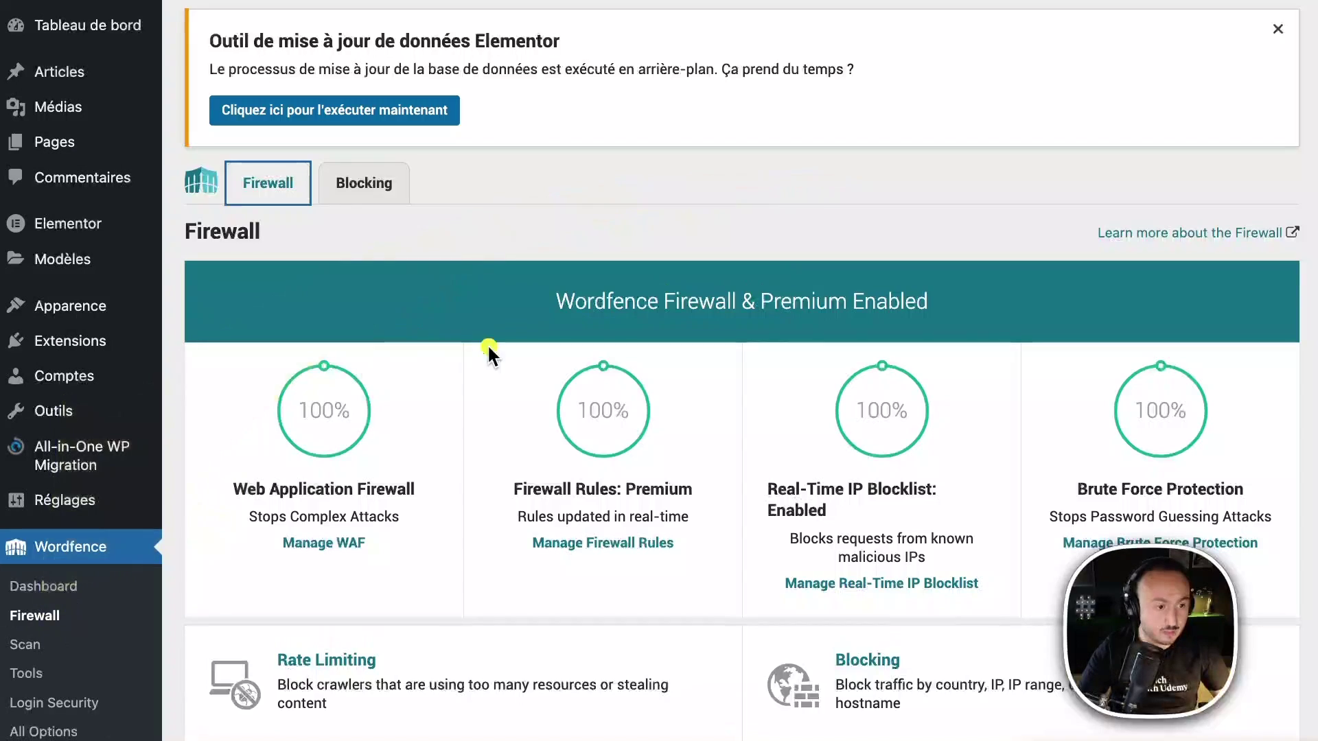
{"action": "mouse_move", "coordinate": [585, 483]}
{"action": "left_mouse_down"}
{"action": "mouse_move", "coordinate": [384, 276]}
{"action": "mouse_move", "coordinate": [359, 176]}
{"action": "left_mouse_up"}
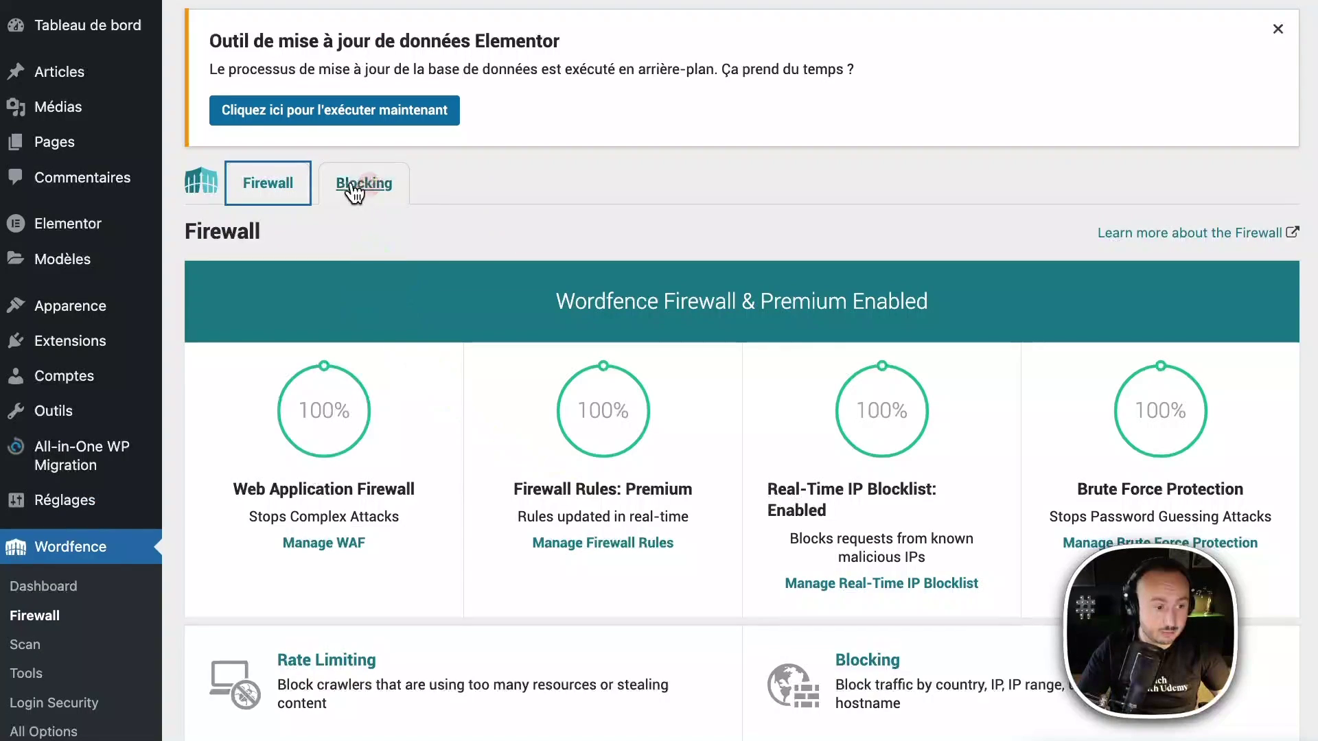
Open the Blocking section and examine the IP Address block type with its address and reason fields
{"action": "left_click", "coordinate": [352, 186]}
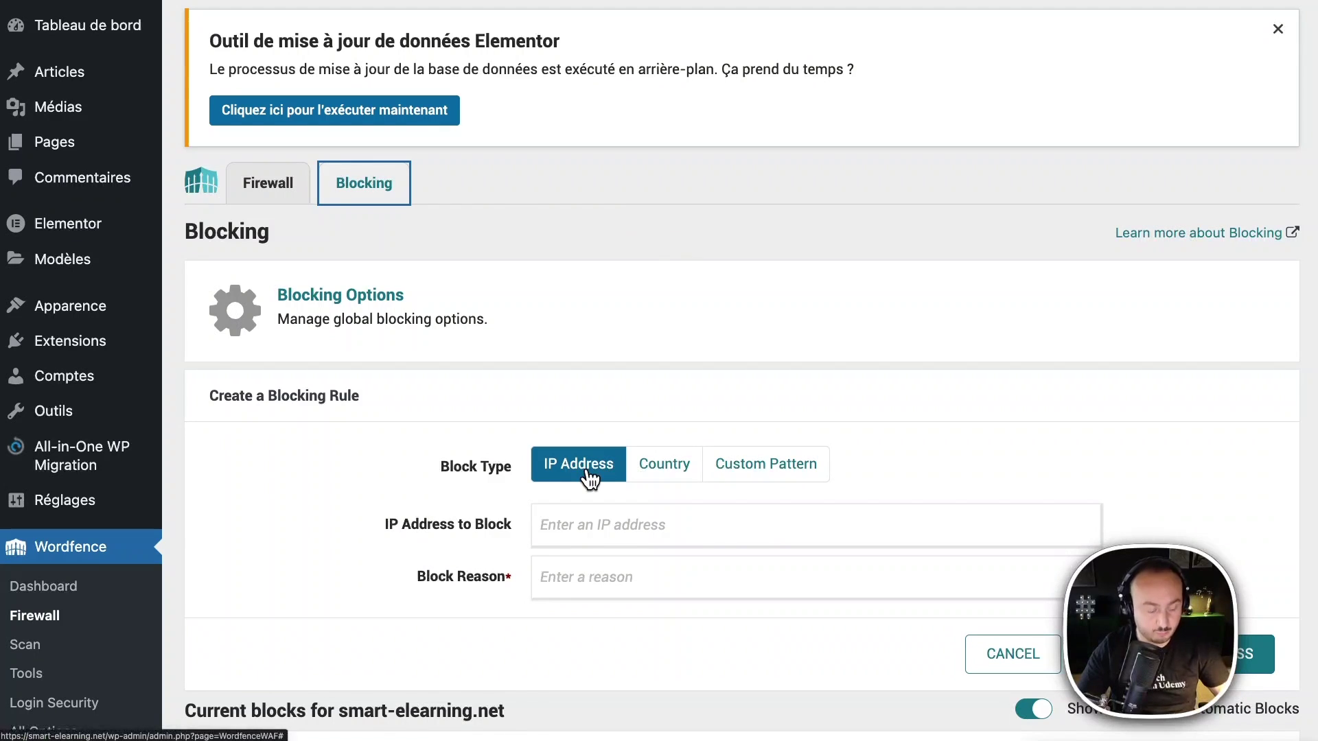
{"action": "key", "text": "ctrl+1"}
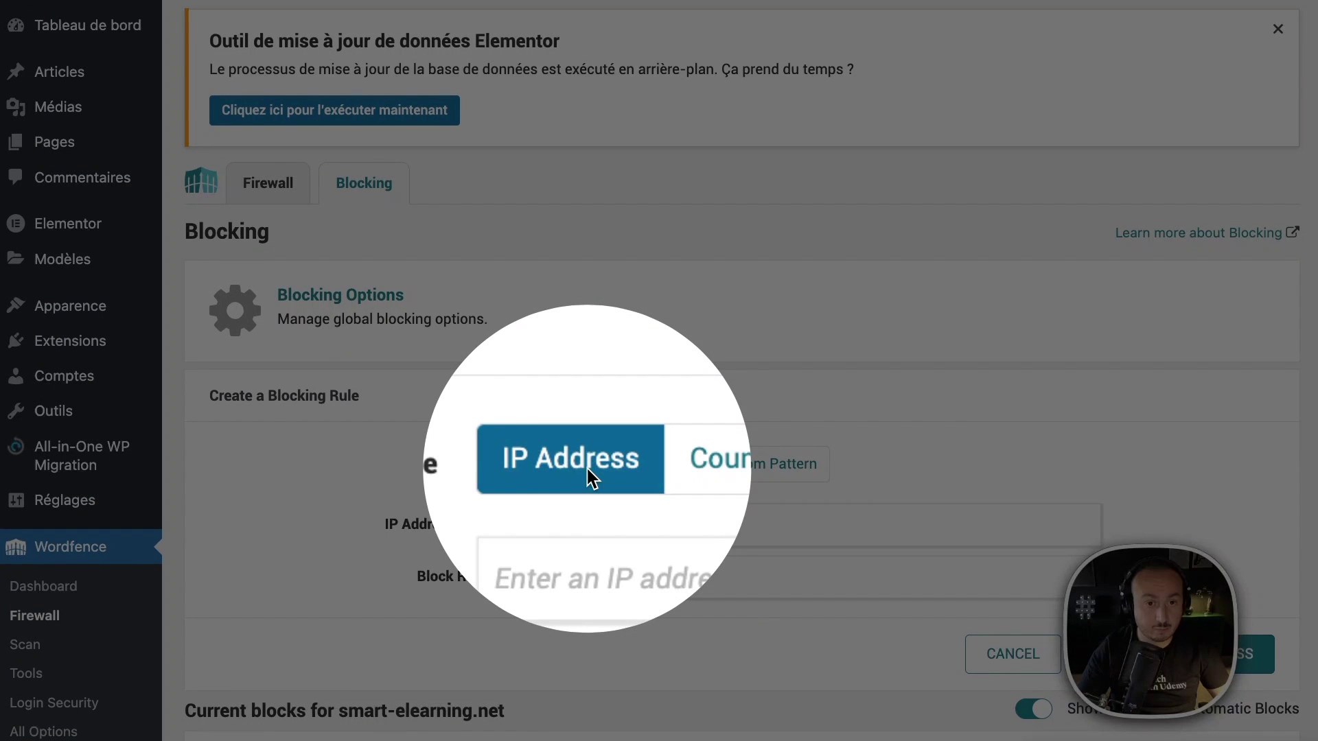
{"action": "left_click", "coordinate": [624, 469]}
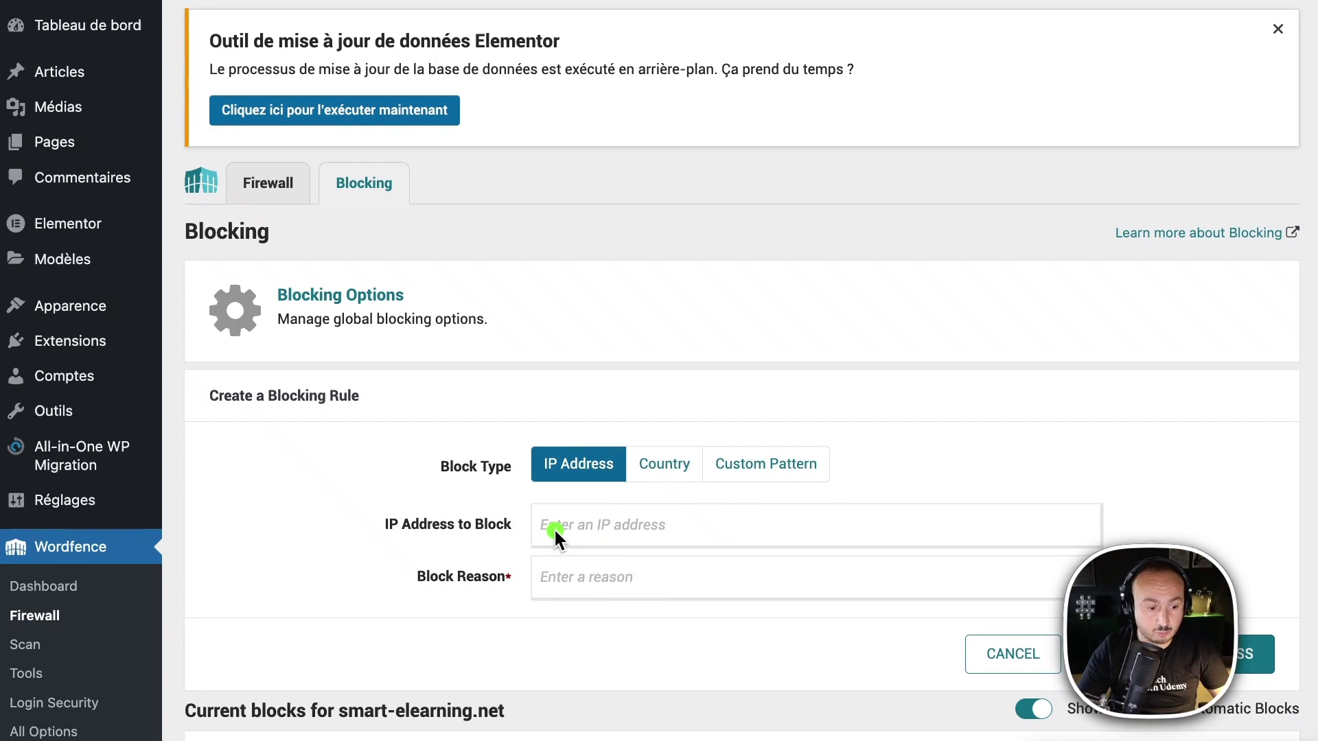
{"action": "key", "text": "ctrl+1"}
{"action": "left_click", "coordinate": [561, 569]}
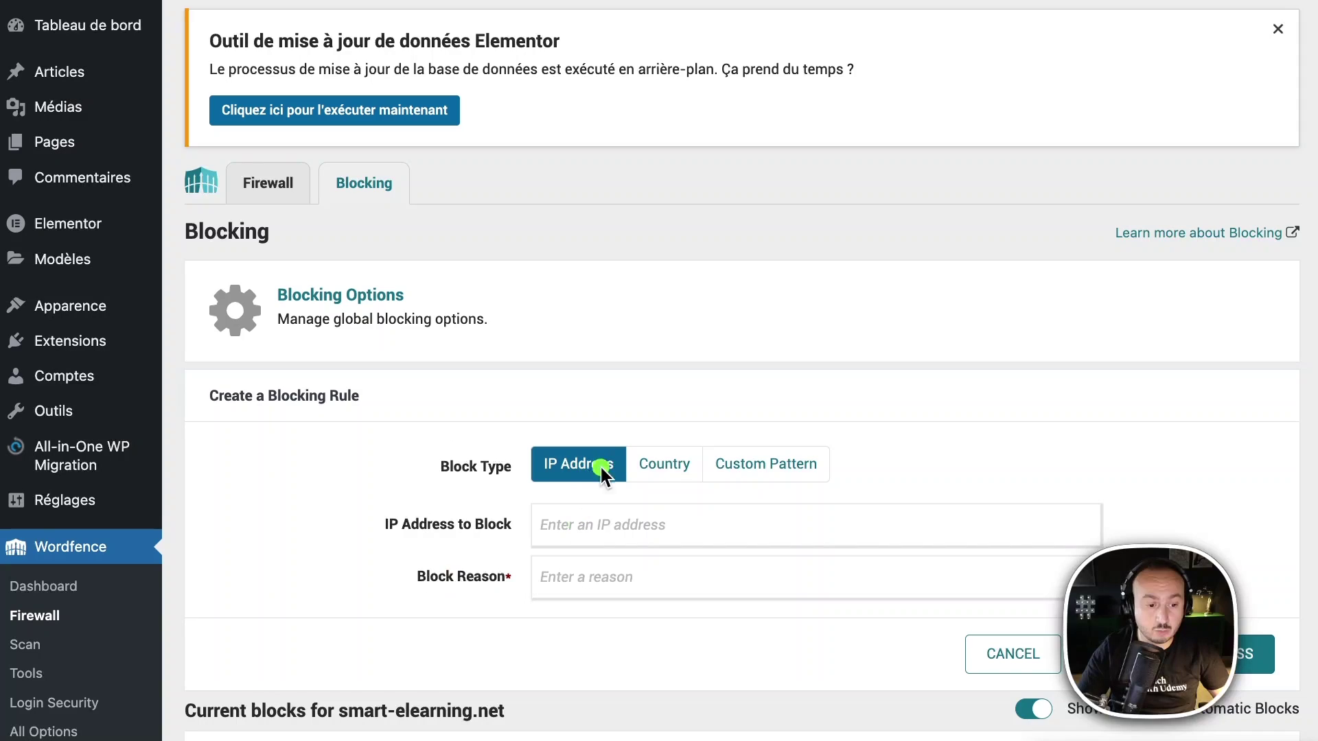
Switch the blocking rule to the Country type, examine the list of countries available to block, and close it without changing the selection
{"action": "left_click", "coordinate": [665, 464]}
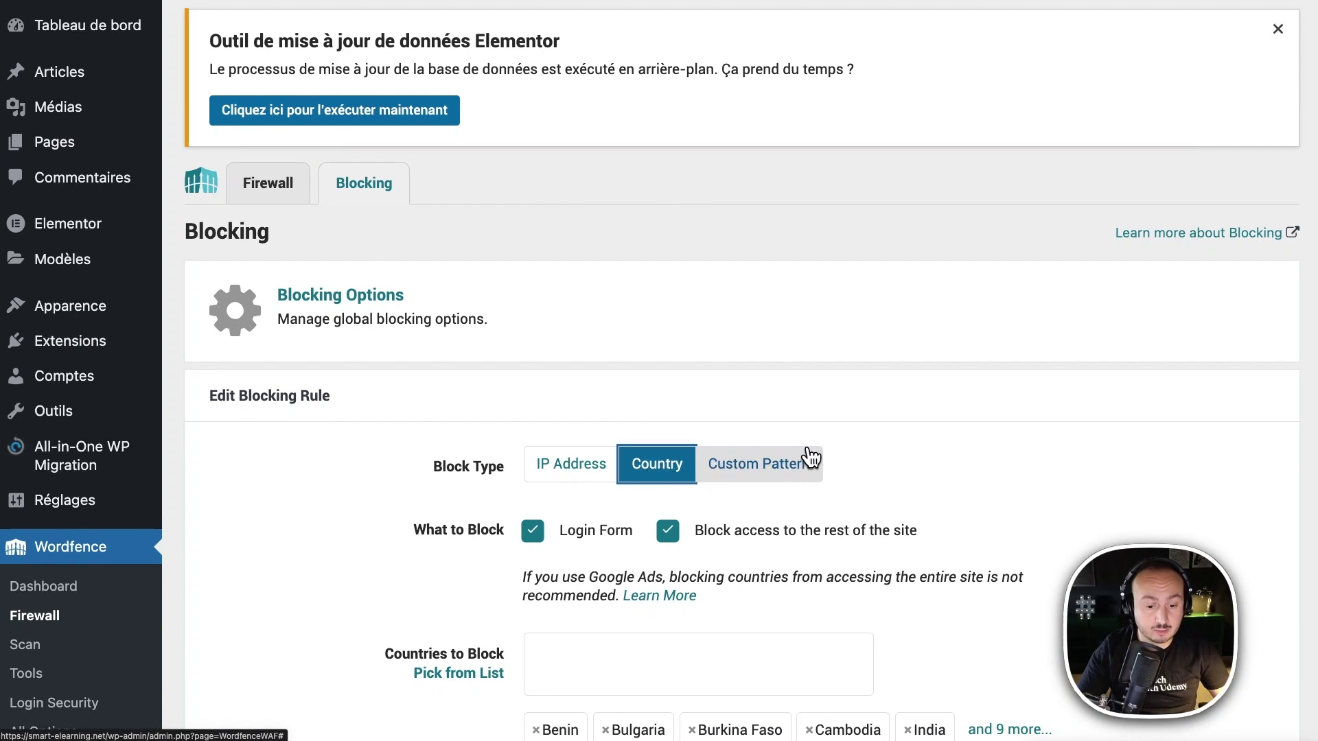
{"action": "scroll", "coordinate": [809, 456], "scroll_direction": "down", "scroll_amount": 1}
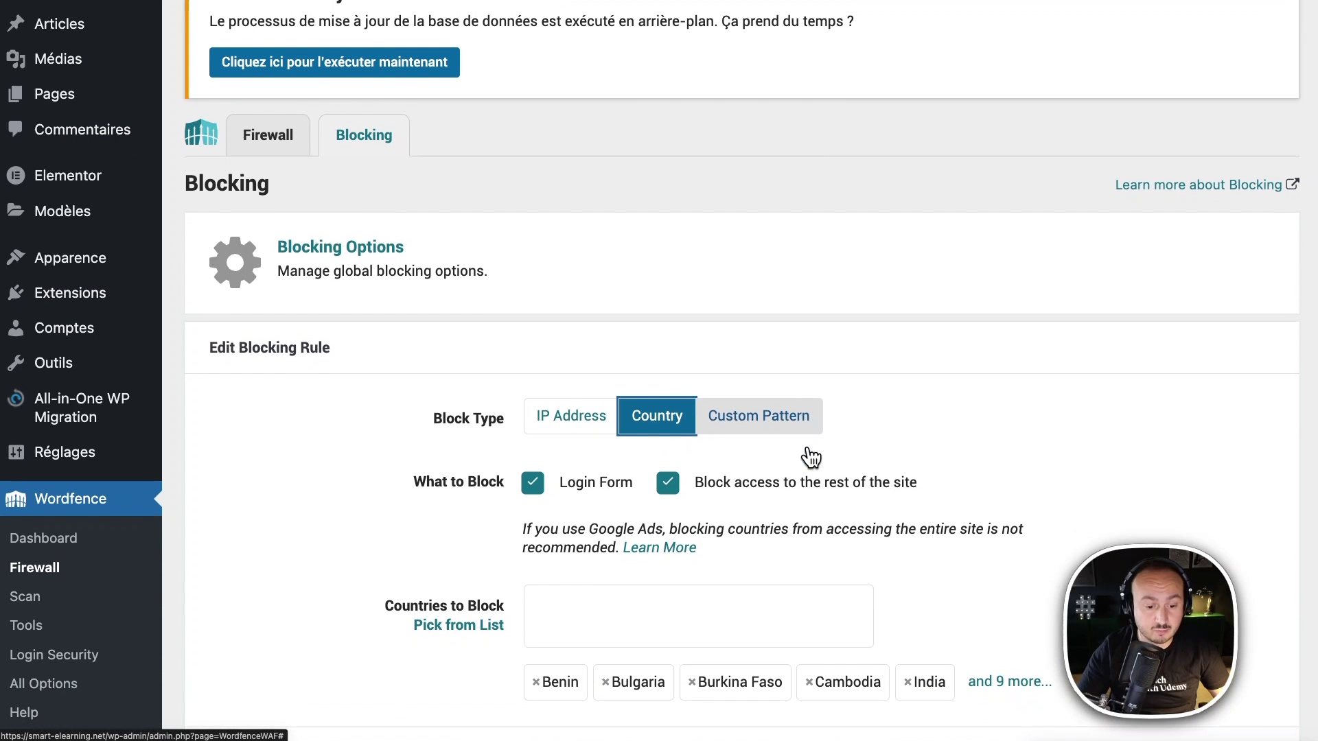
{"action": "left_click", "coordinate": [662, 599]}
{"action": "left_click", "coordinate": [456, 626]}
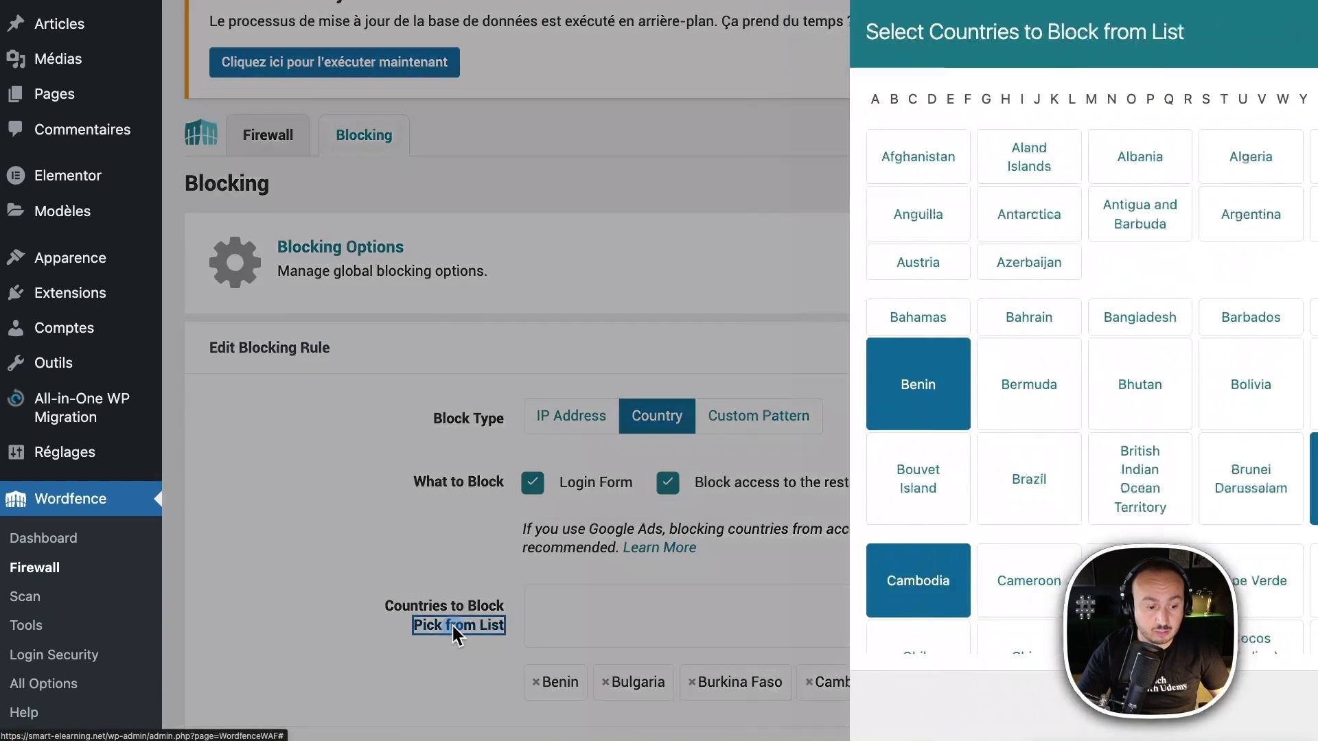
{"action": "scroll", "coordinate": [920, 429], "scroll_direction": "down", "scroll_amount": 3}
{"action": "scroll", "coordinate": [911, 429], "scroll_direction": "down", "scroll_amount": 10}
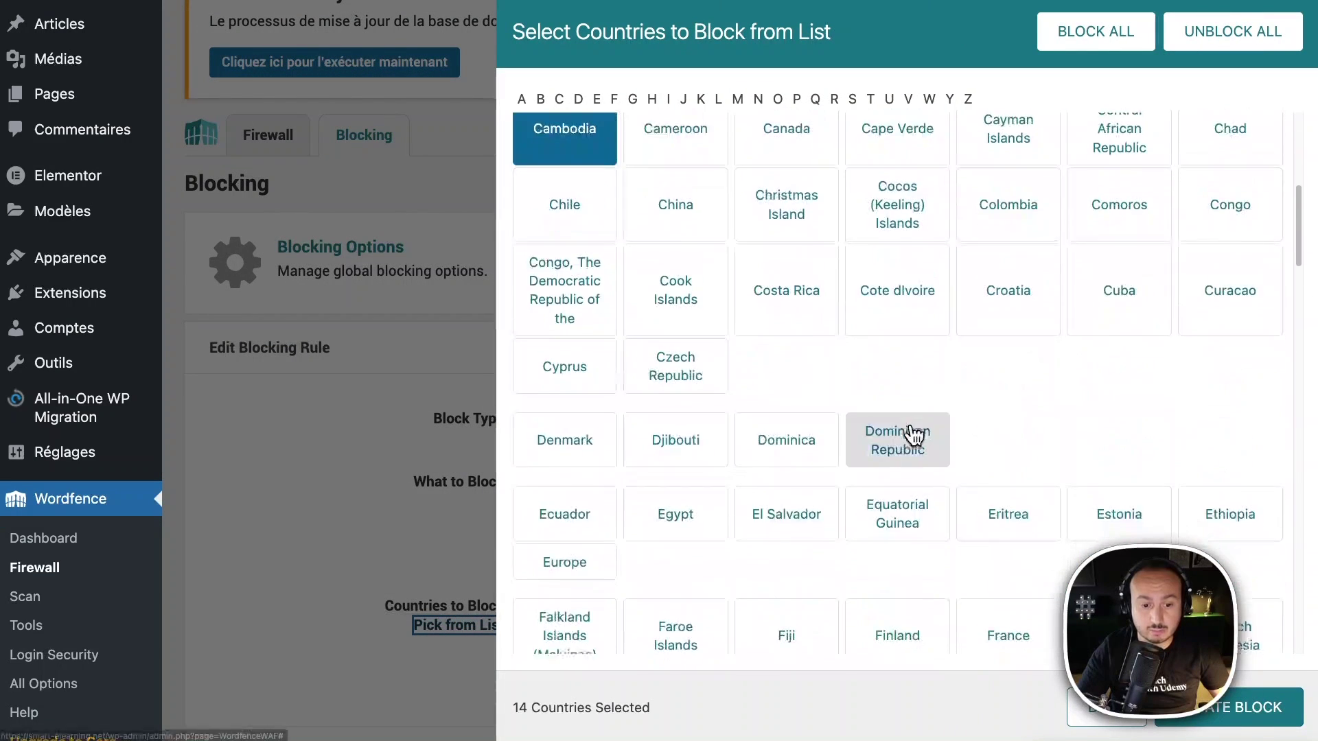
{"action": "scroll", "coordinate": [912, 429], "scroll_direction": "up", "scroll_amount": 15}
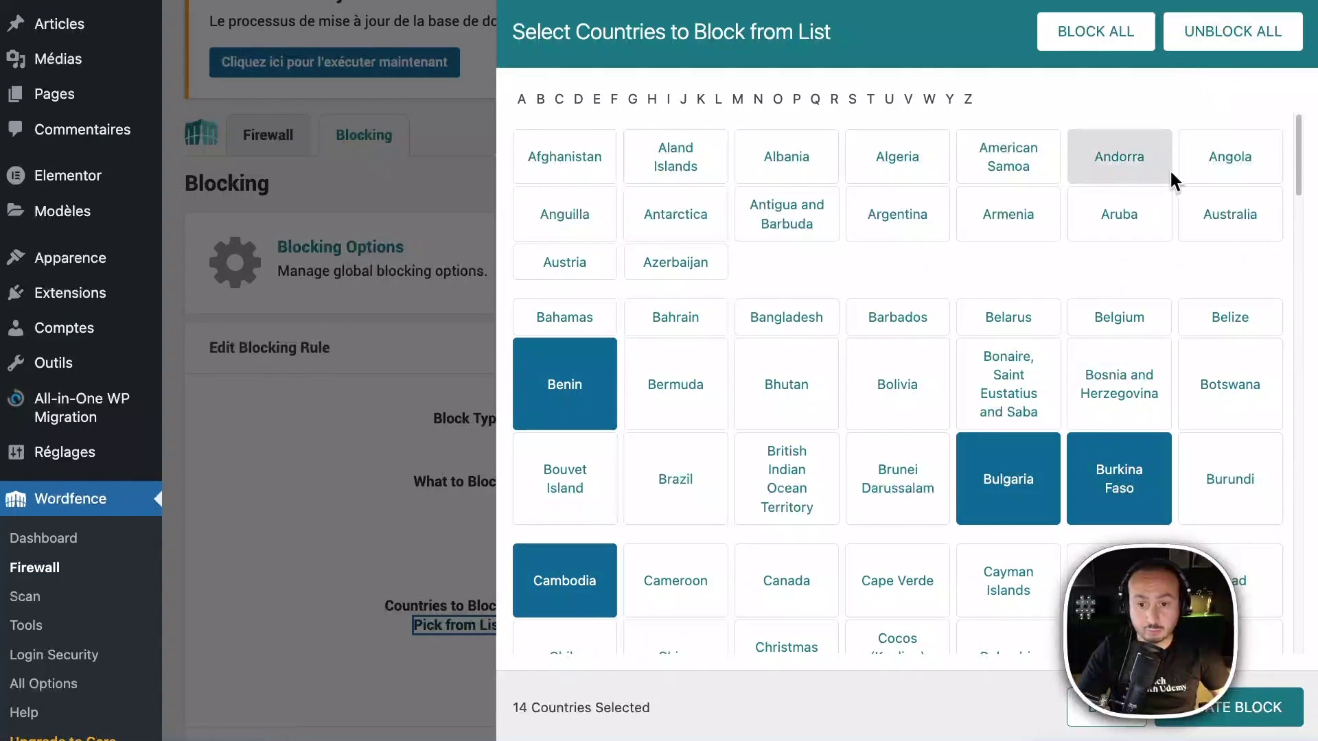
{"action": "scroll", "coordinate": [485, 77], "scroll_direction": "up", "scroll_amount": 2}
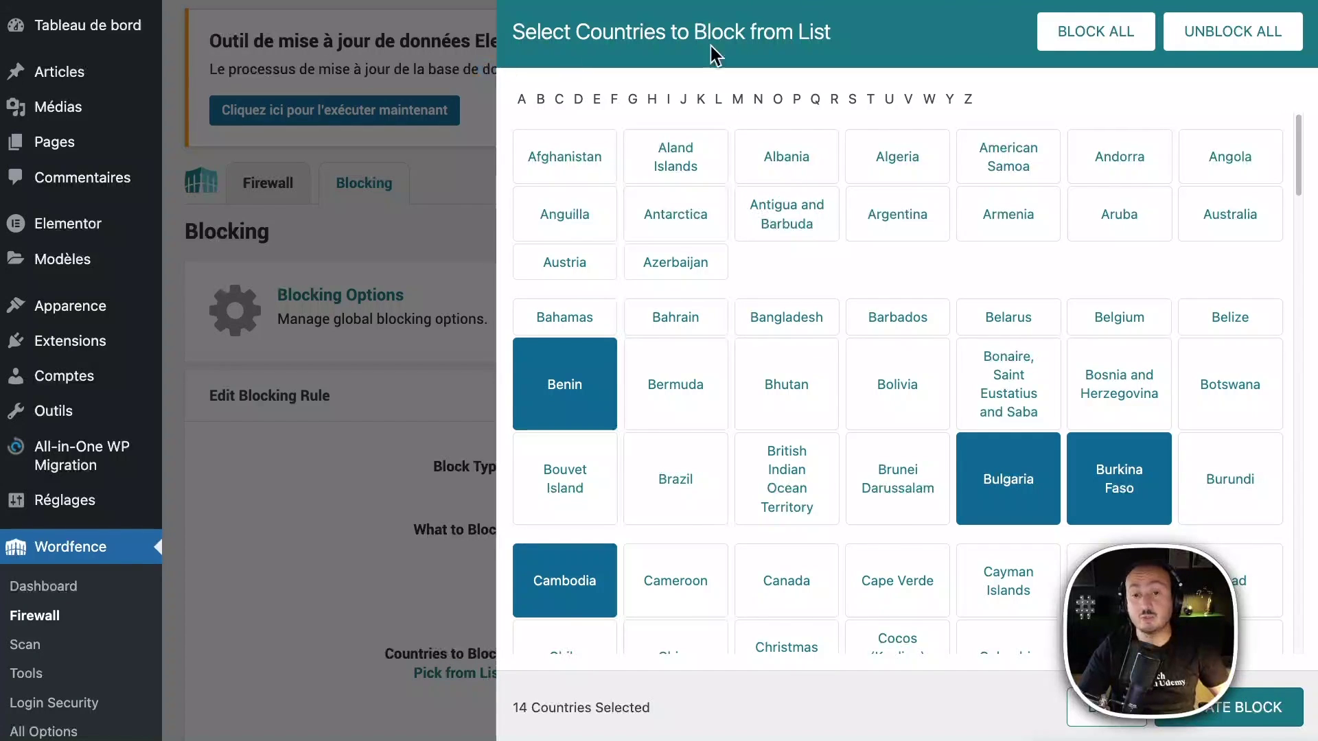
{"action": "left_click", "coordinate": [1119, 719]}
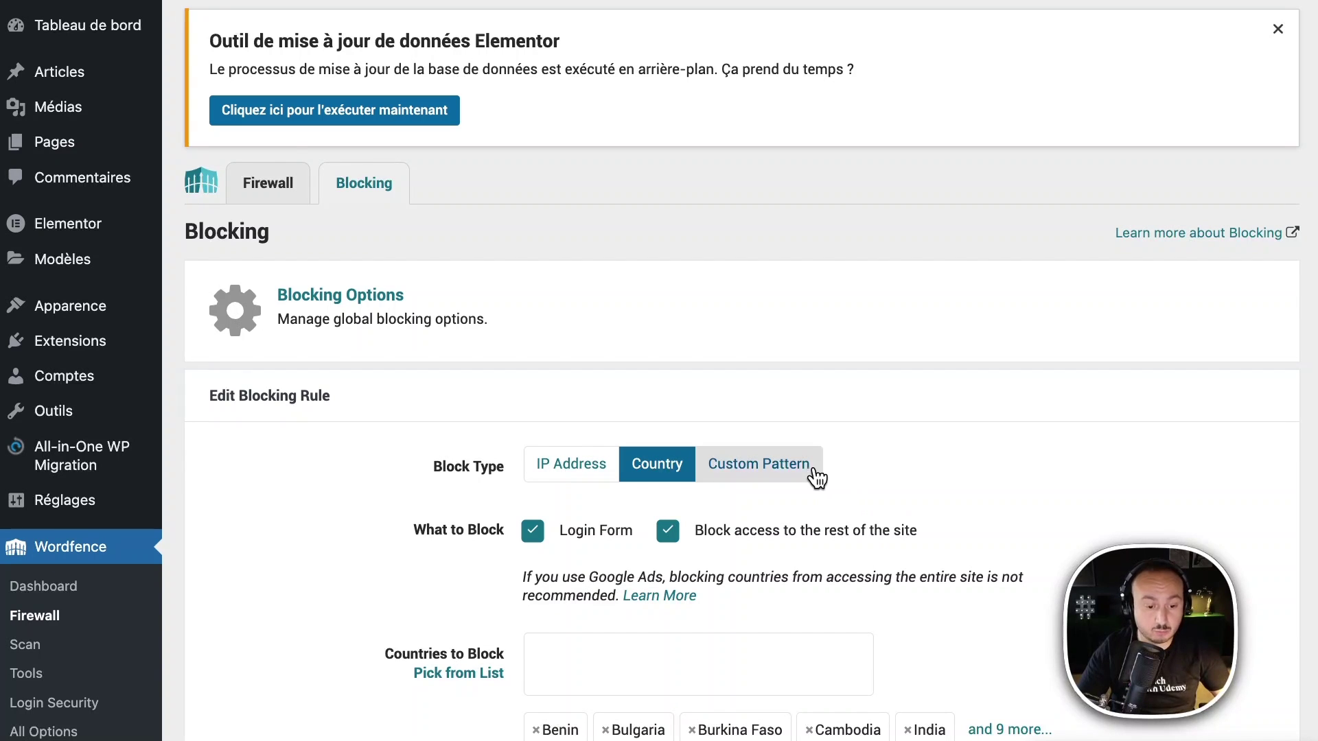
Examine the Custom Pattern block type with its IP address range, hostname, browser user agent, referrer and reason fields
{"action": "left_click", "coordinate": [789, 467]}
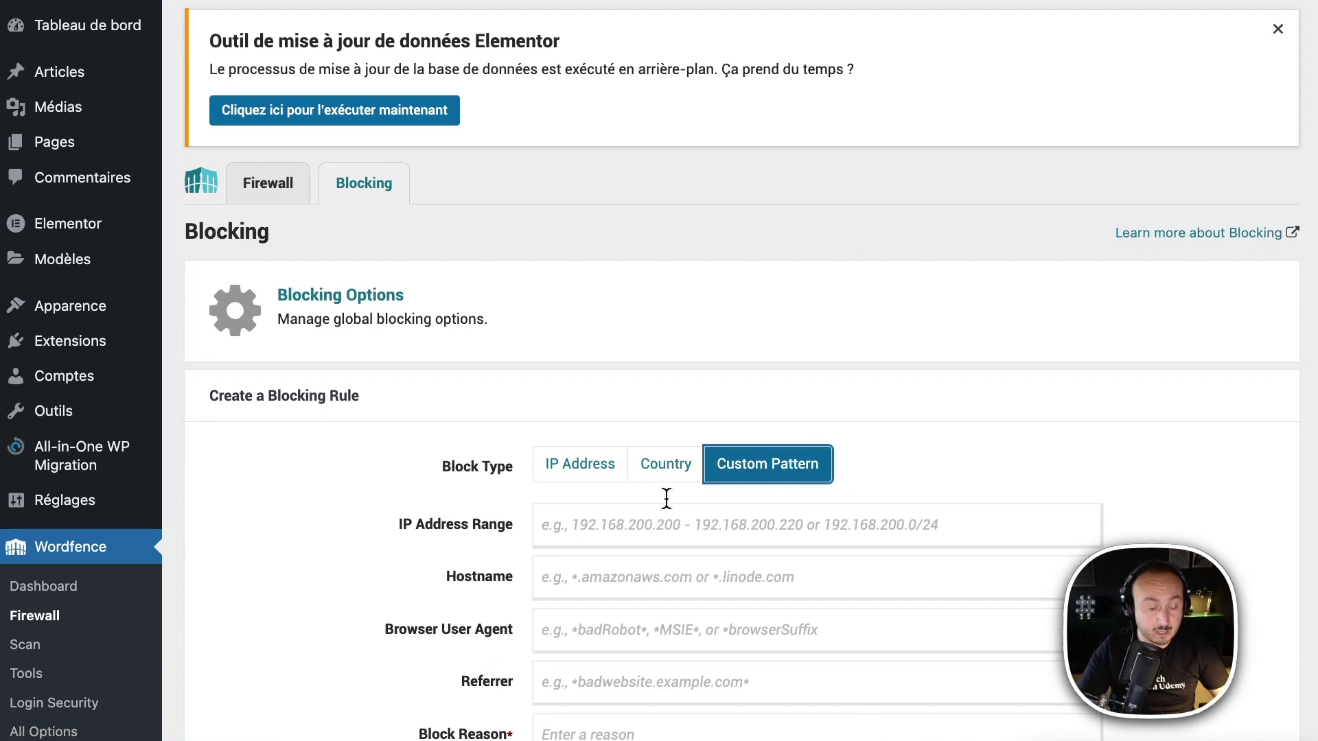
{"action": "scroll", "coordinate": [677, 476], "scroll_direction": "down", "scroll_amount": 1}
{"action": "scroll", "coordinate": [679, 476], "scroll_direction": "down", "scroll_amount": 1}
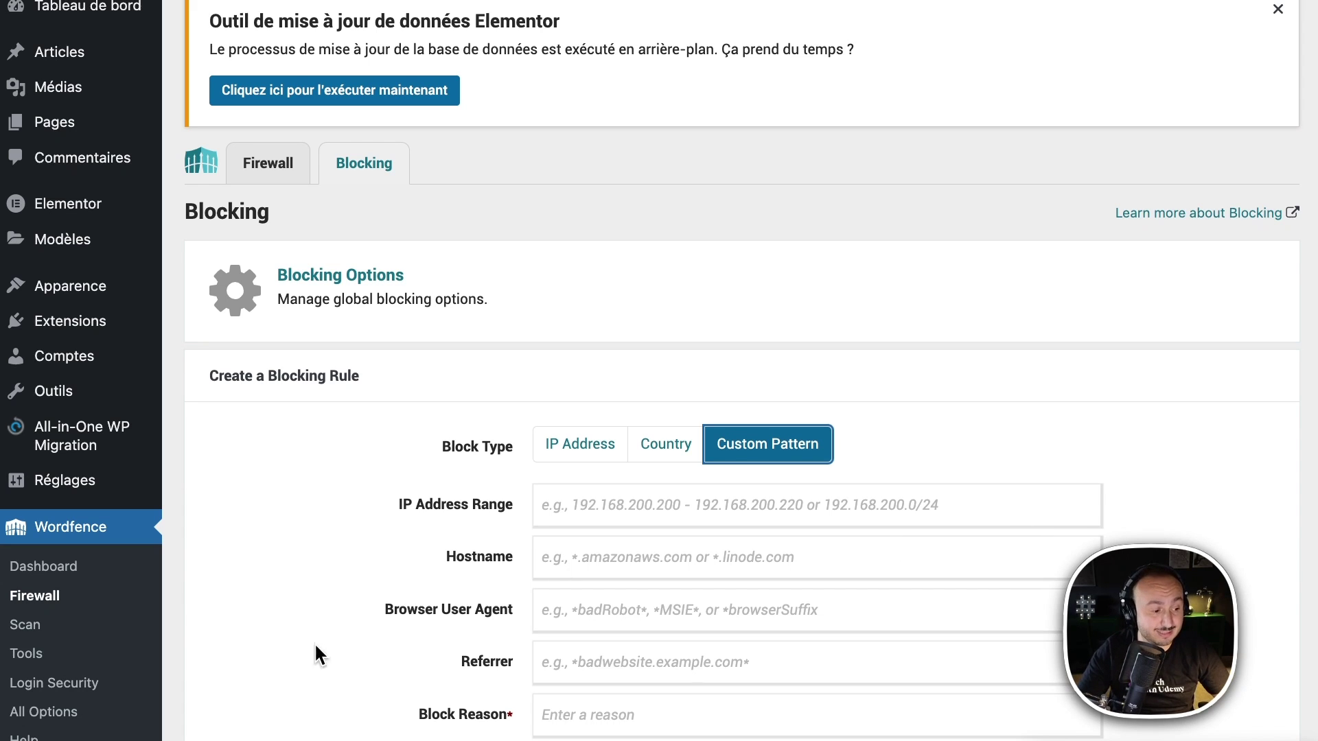
Open the Wordfence Scan page and review the malware signatures status, scan stages and results of the last scan
{"action": "left_click", "coordinate": [31, 628]}
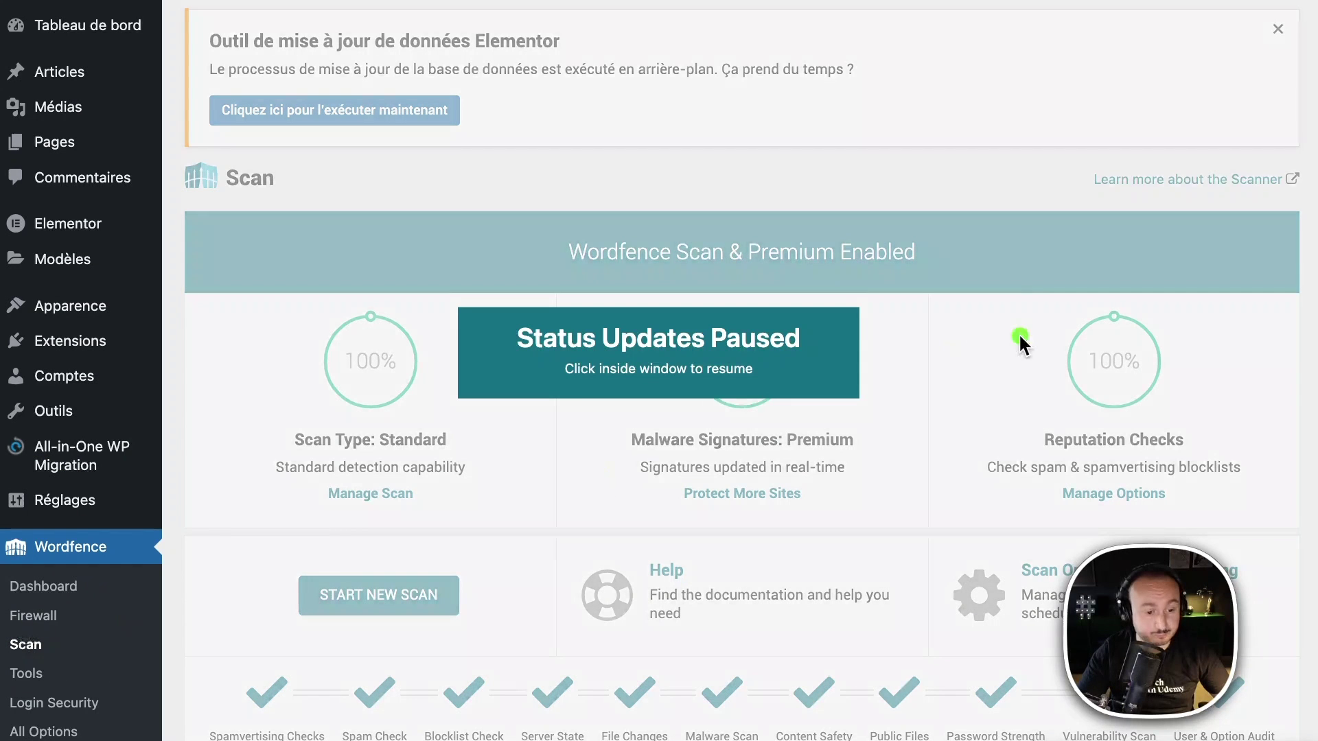
{"action": "left_click", "coordinate": [751, 376]}
{"action": "mouse_move", "coordinate": [676, 352]}
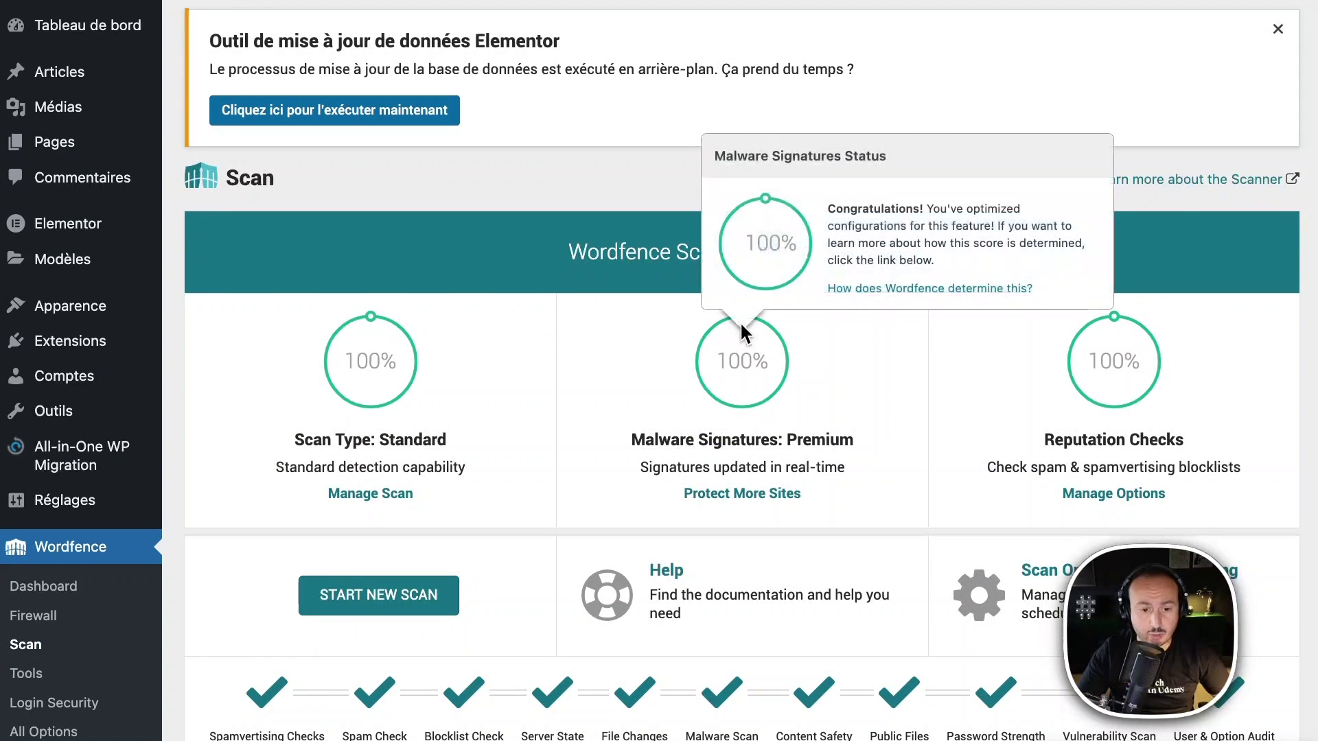
{"action": "scroll", "coordinate": [739, 320], "scroll_direction": "down", "scroll_amount": 5}
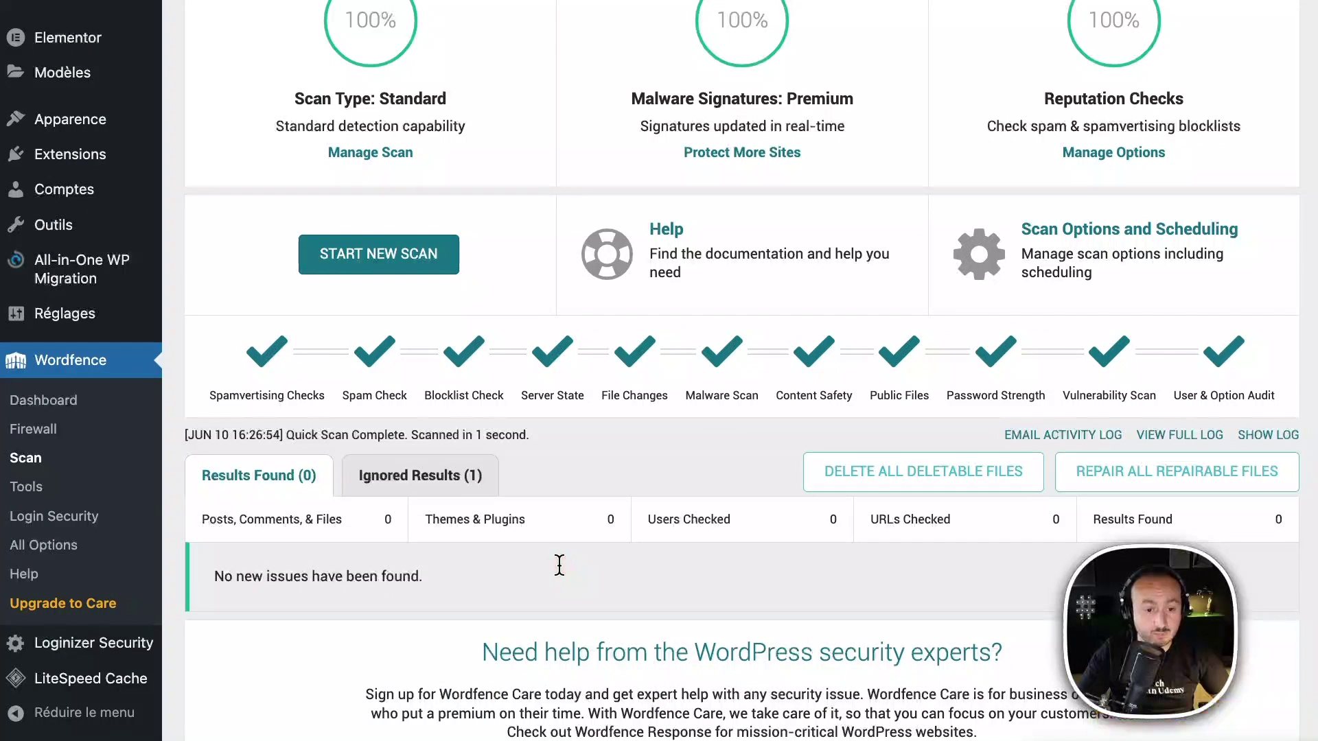
{"action": "scroll", "coordinate": [558, 564], "scroll_direction": "down", "scroll_amount": 3}
{"action": "scroll", "coordinate": [558, 564], "scroll_direction": "up", "scroll_amount": 7}
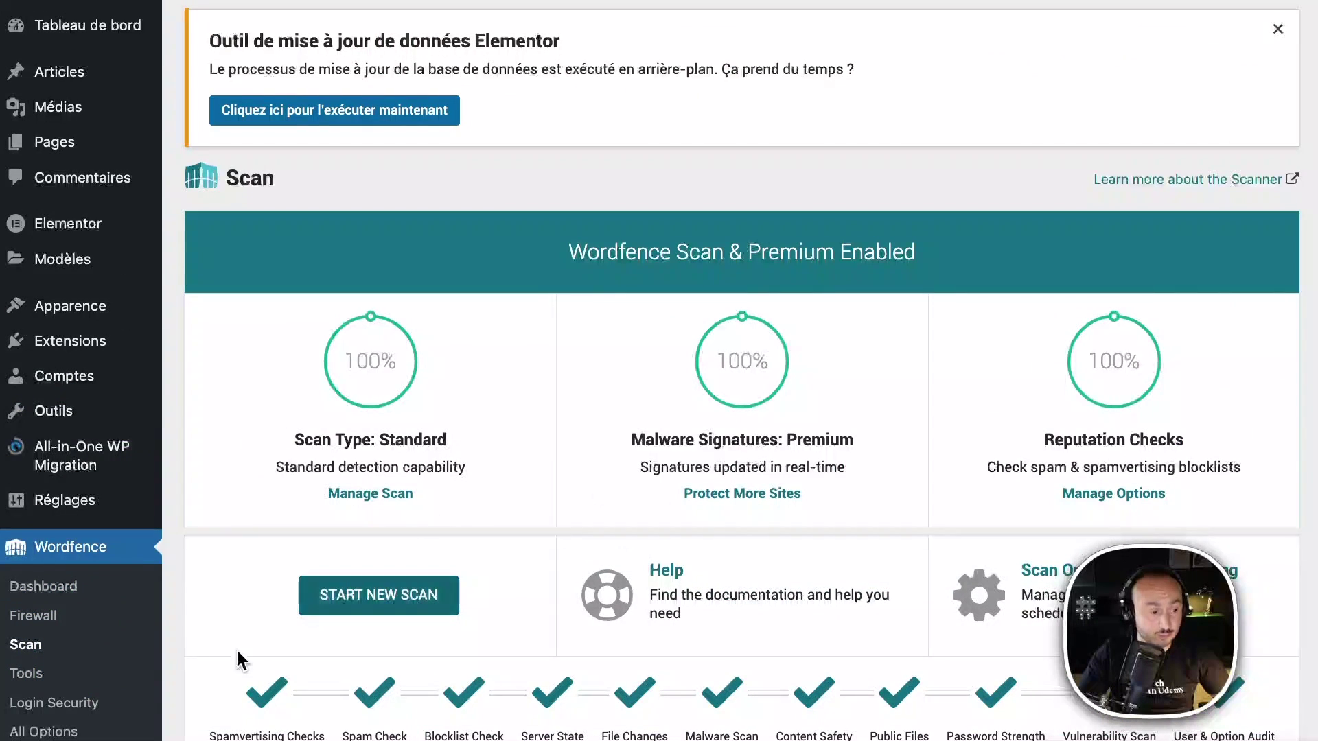
Open the Wordfence Tools page, look over its Live Traffic options, and go to Diagnostics
{"action": "left_click", "coordinate": [31, 681]}
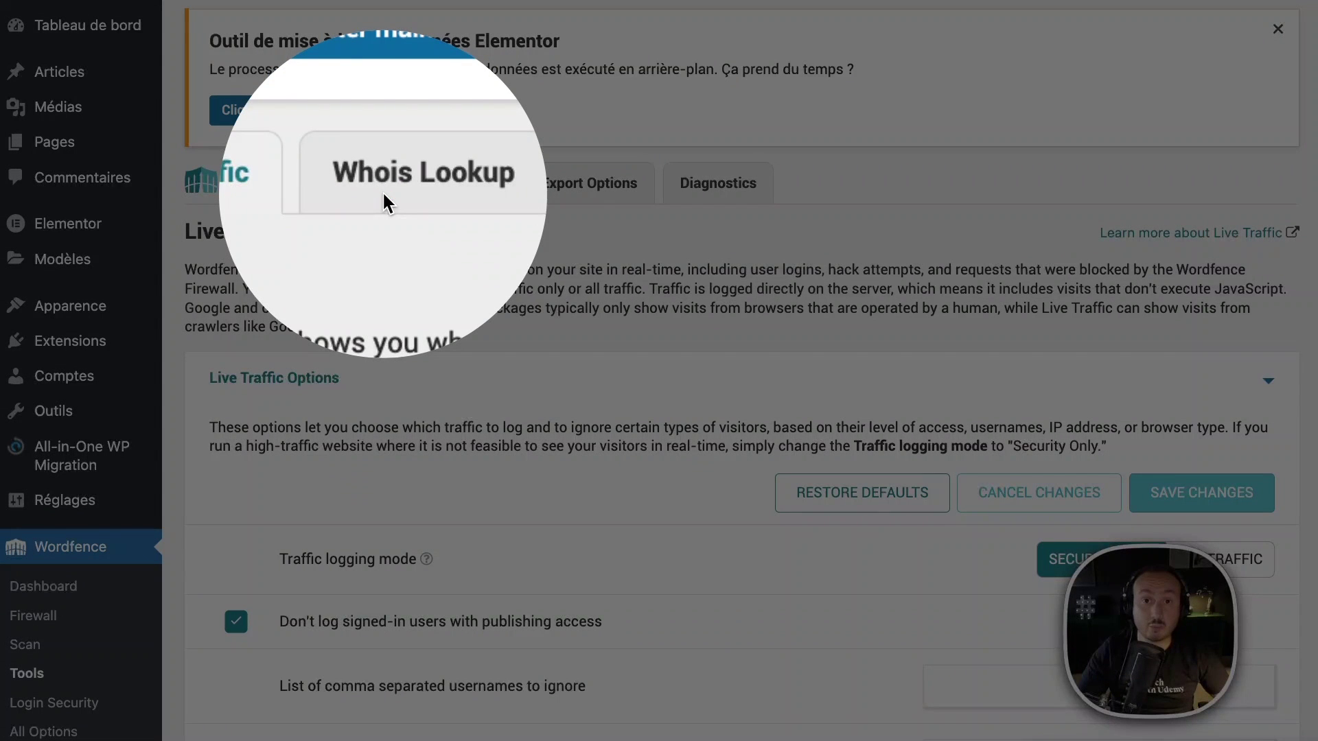
{"action": "left_click", "coordinate": [506, 196]}
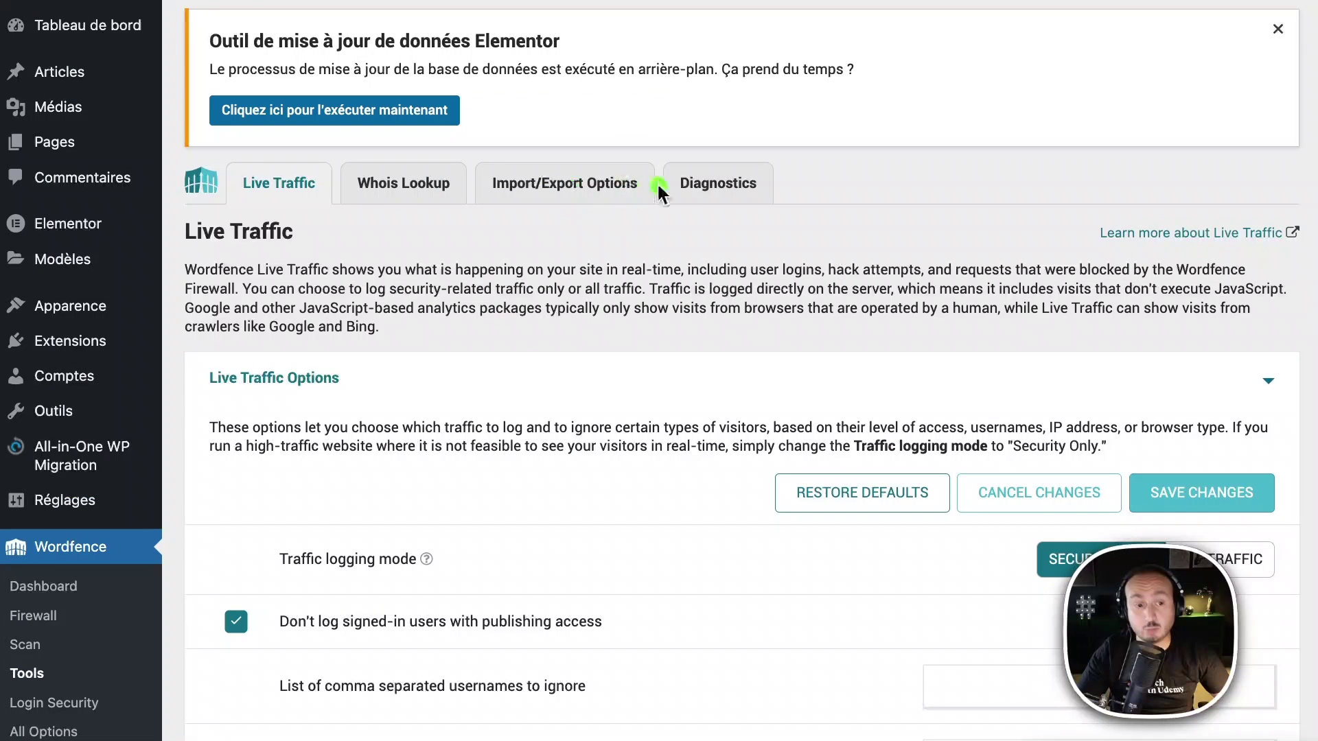
{"action": "left_click", "coordinate": [711, 180]}
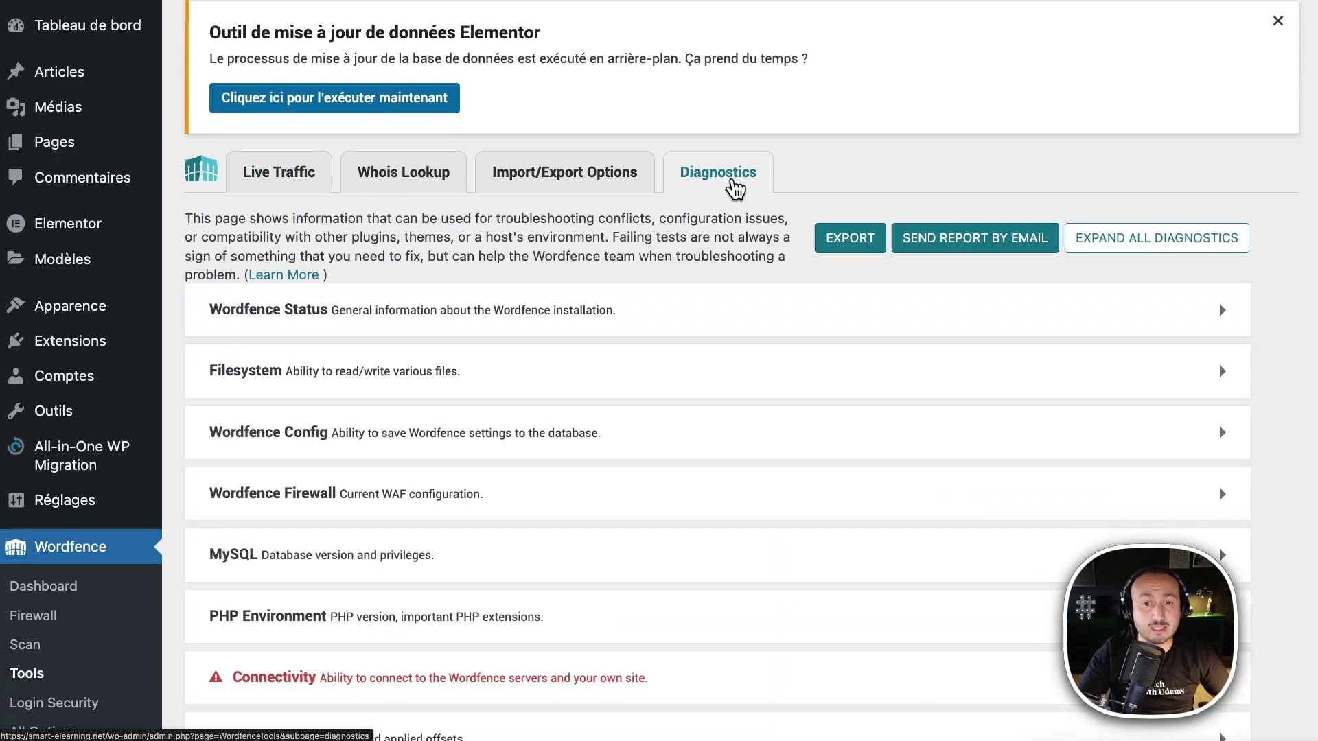
Examine the MySQL version and privilege checks and the Wordfence Firewall configuration in the diagnostics, then collapse the firewall details
{"action": "left_click", "coordinate": [359, 571]}
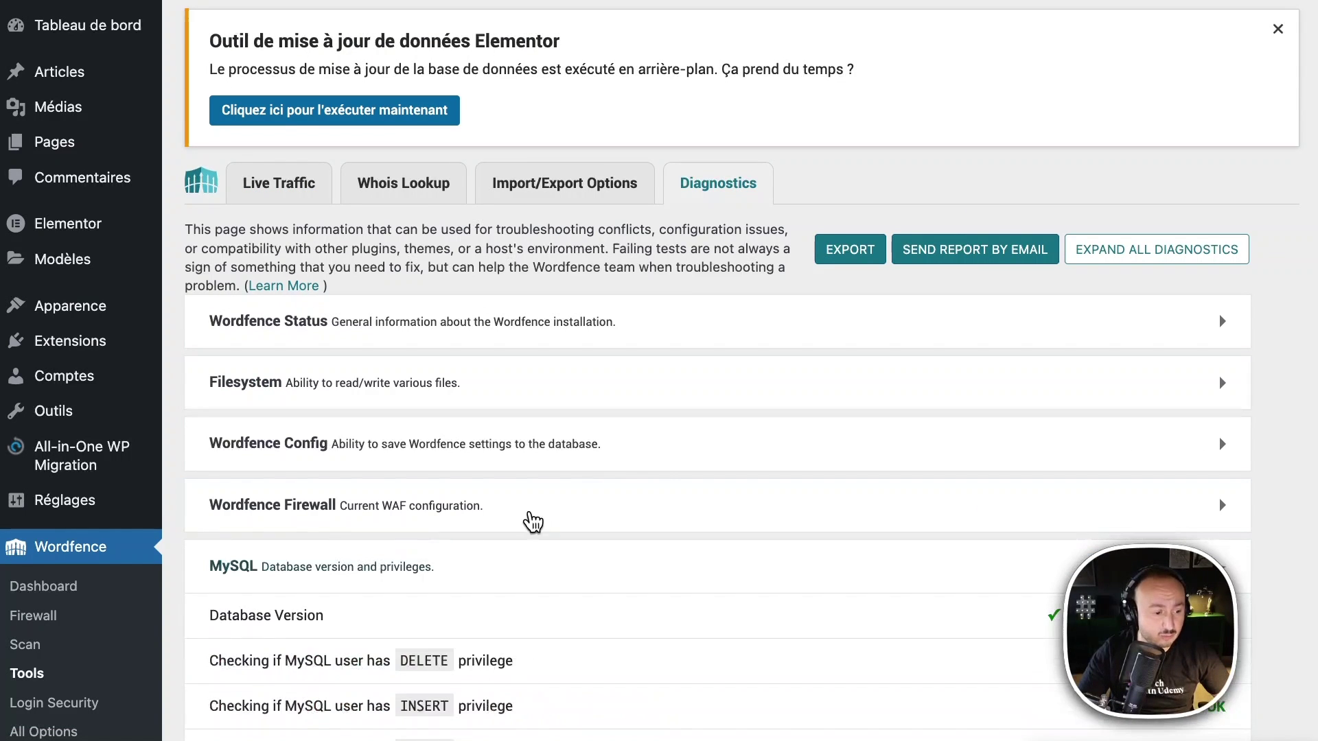
{"action": "scroll", "coordinate": [680, 491], "scroll_direction": "down", "scroll_amount": 4}
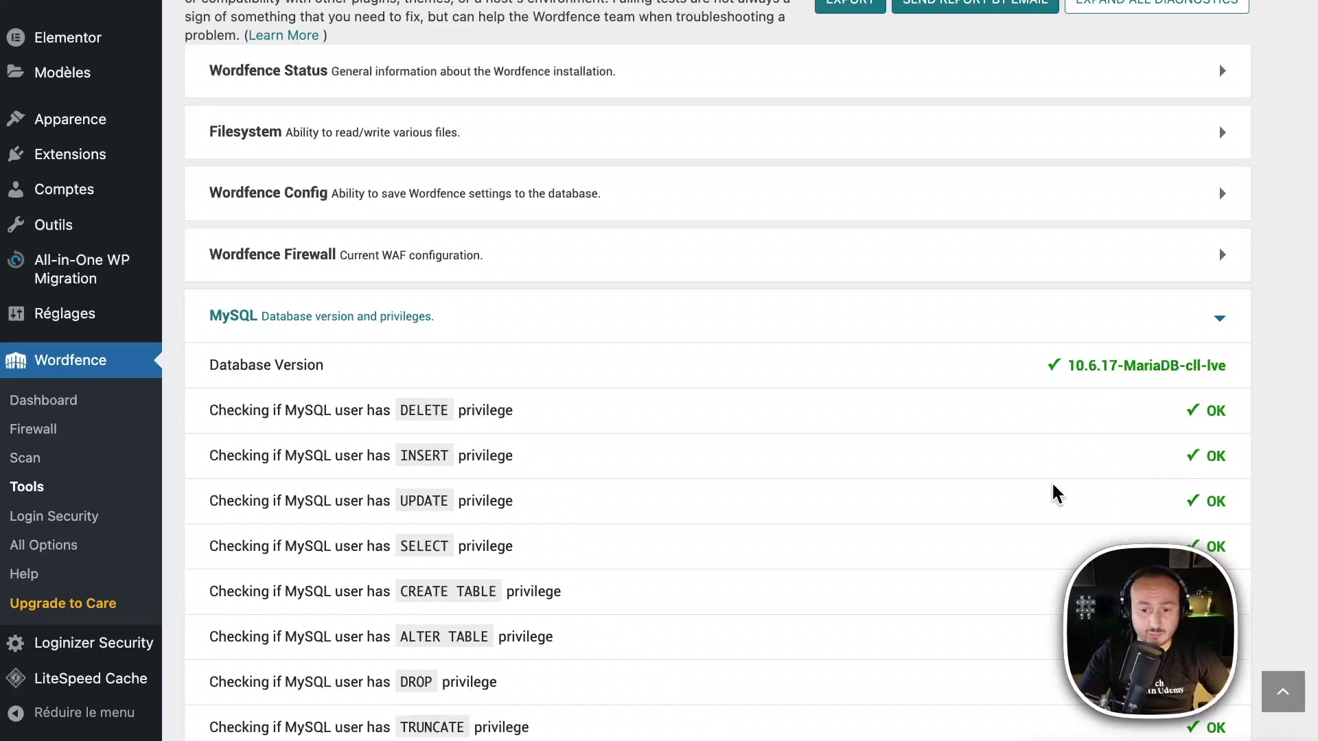
{"action": "left_click", "coordinate": [1212, 261]}
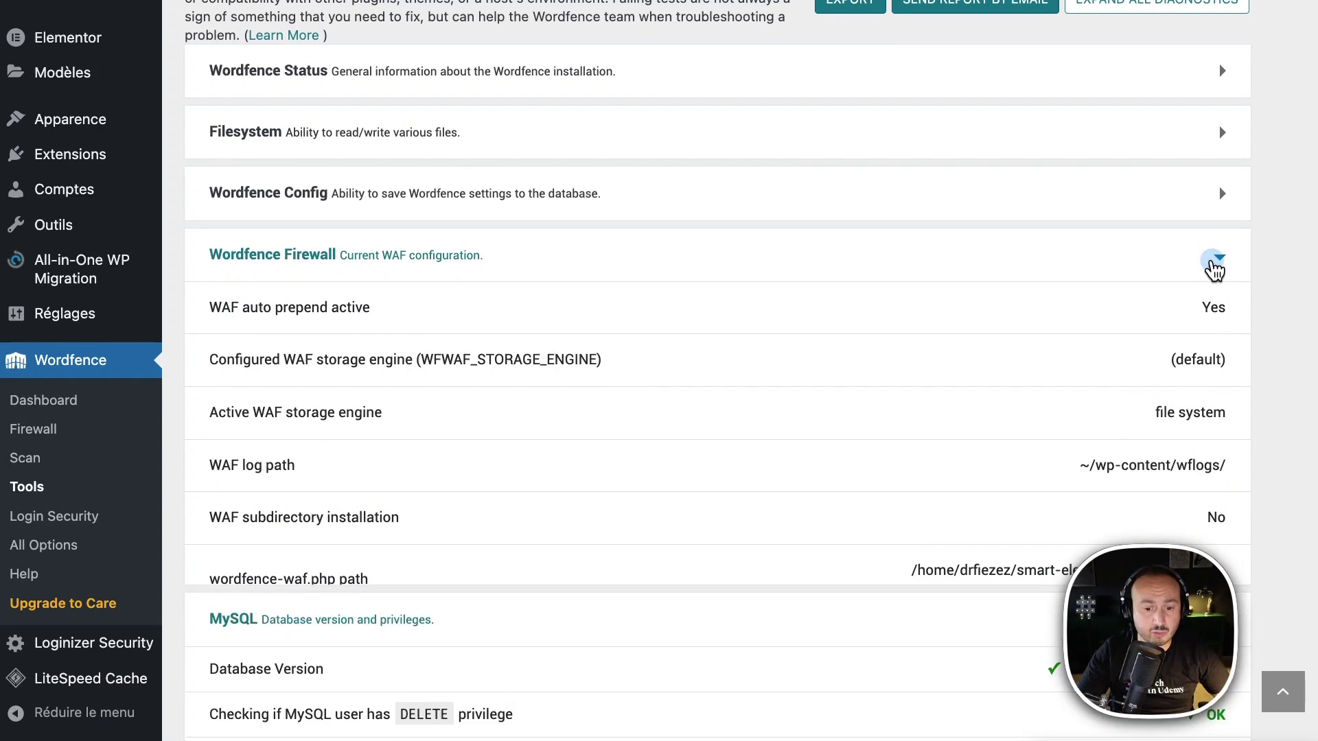
{"action": "left_click", "coordinate": [1213, 261]}
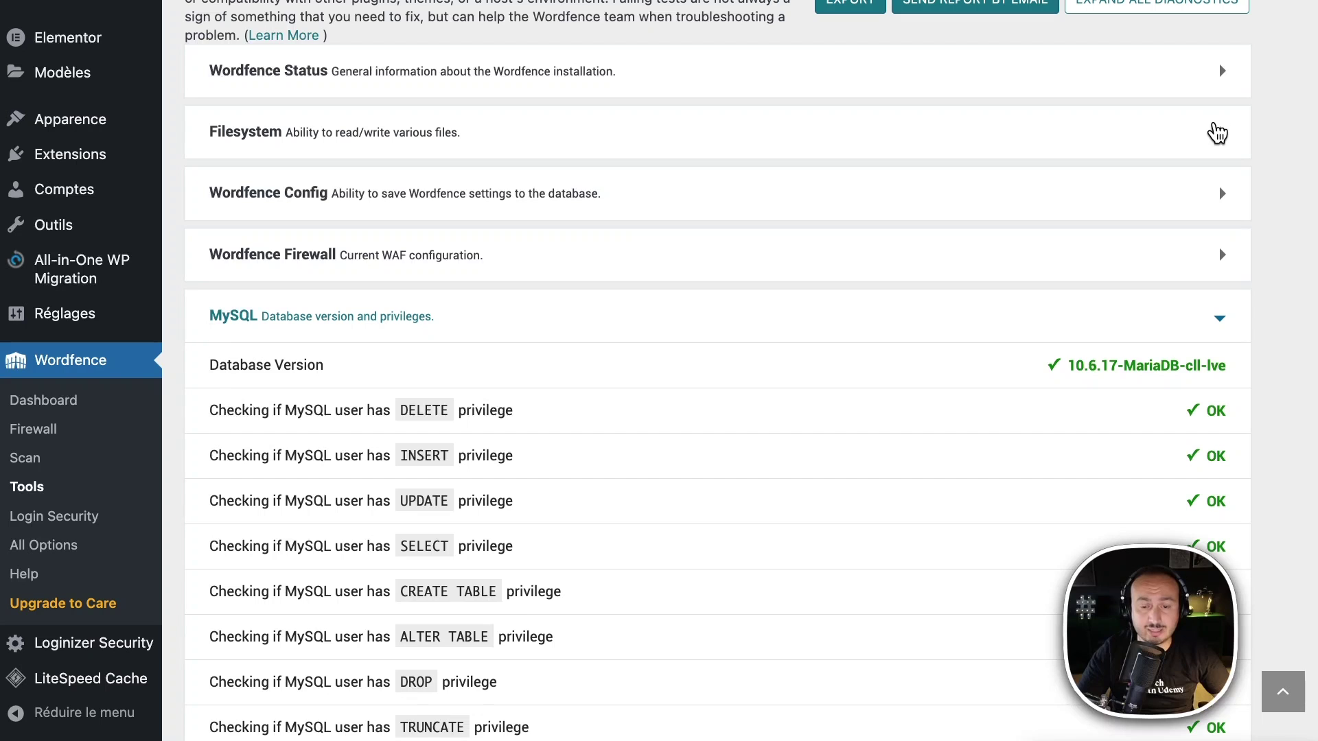